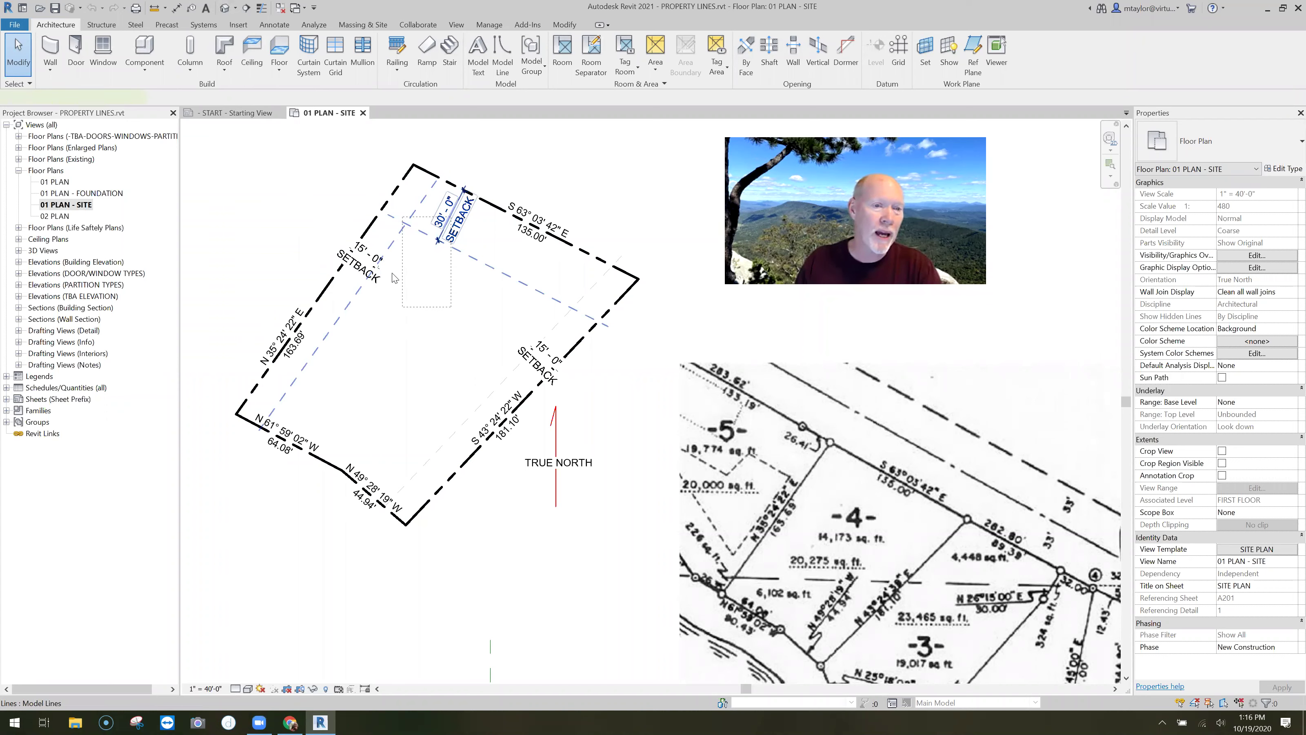
Undo the setback dimension and offset lines, then delete the remaining setback line and its label
key("Delete")
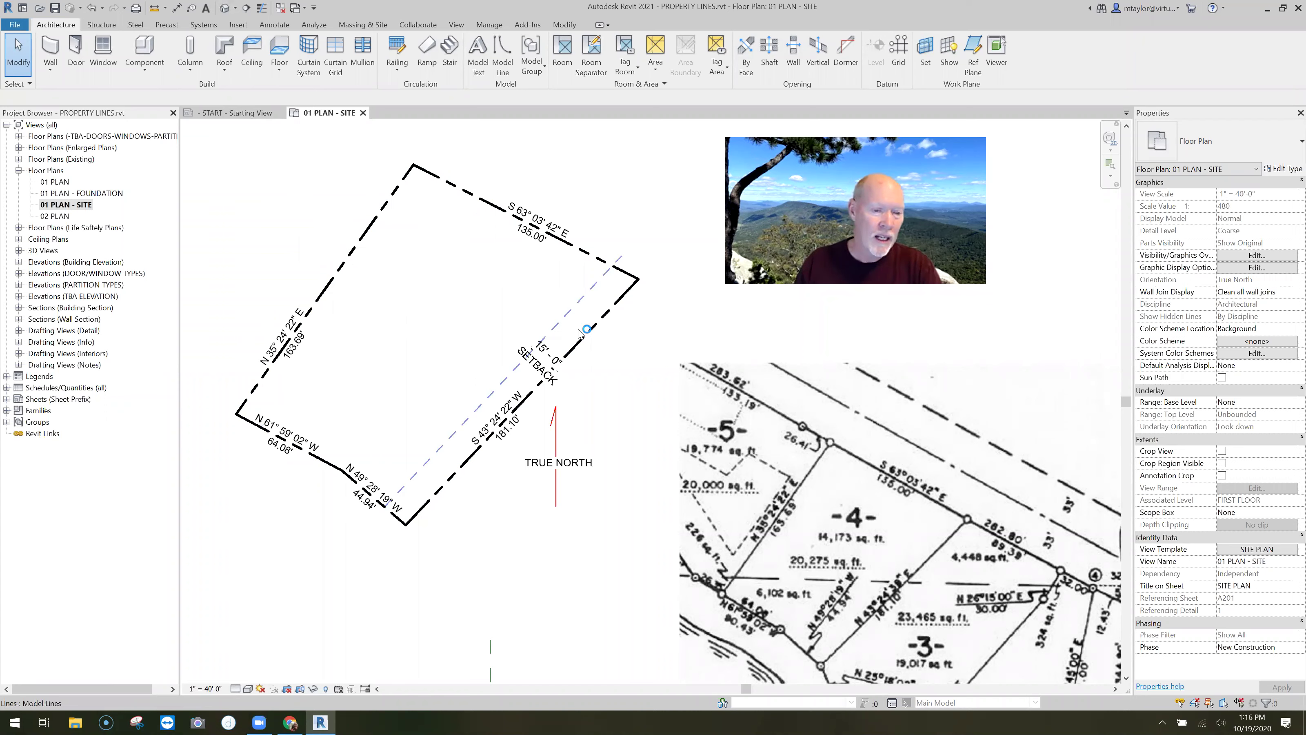
left_click(507, 370)
key("Delete")
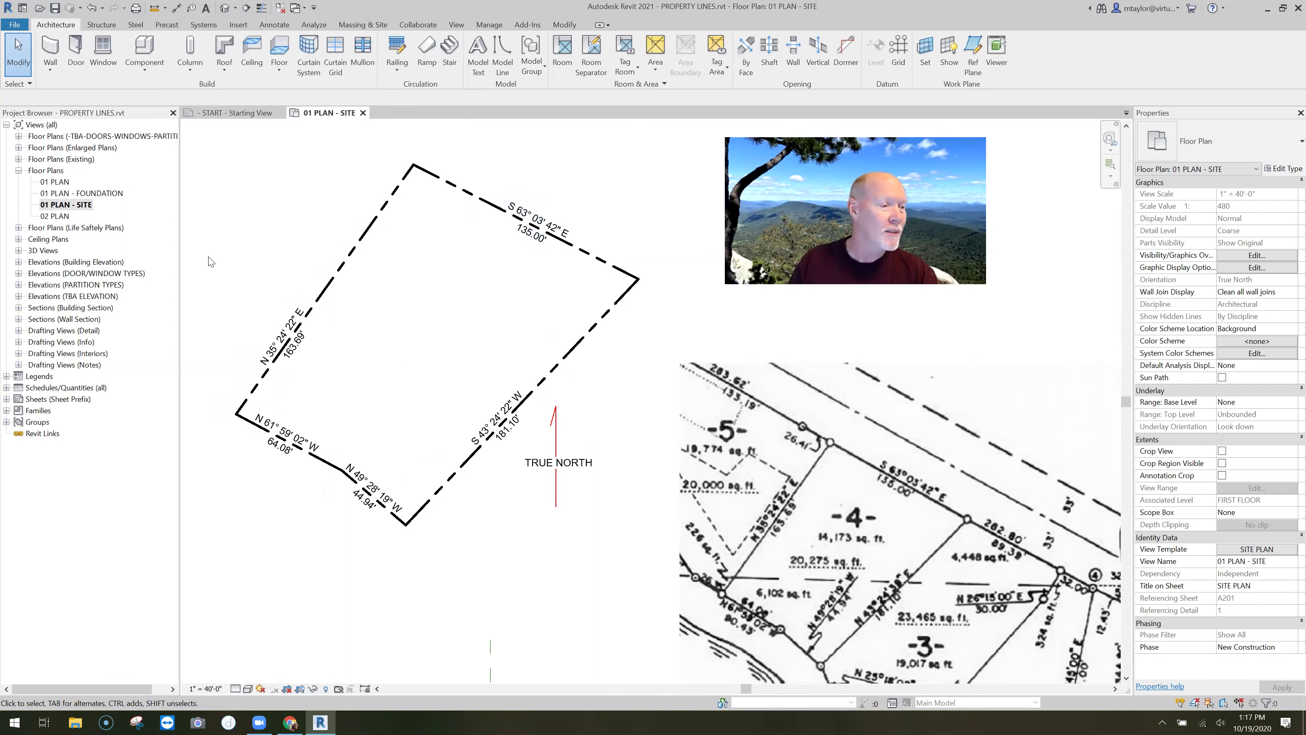
Delete the property line segment tag family under Annotation Symbols and confirm removing its five tags
left_click(7, 411)
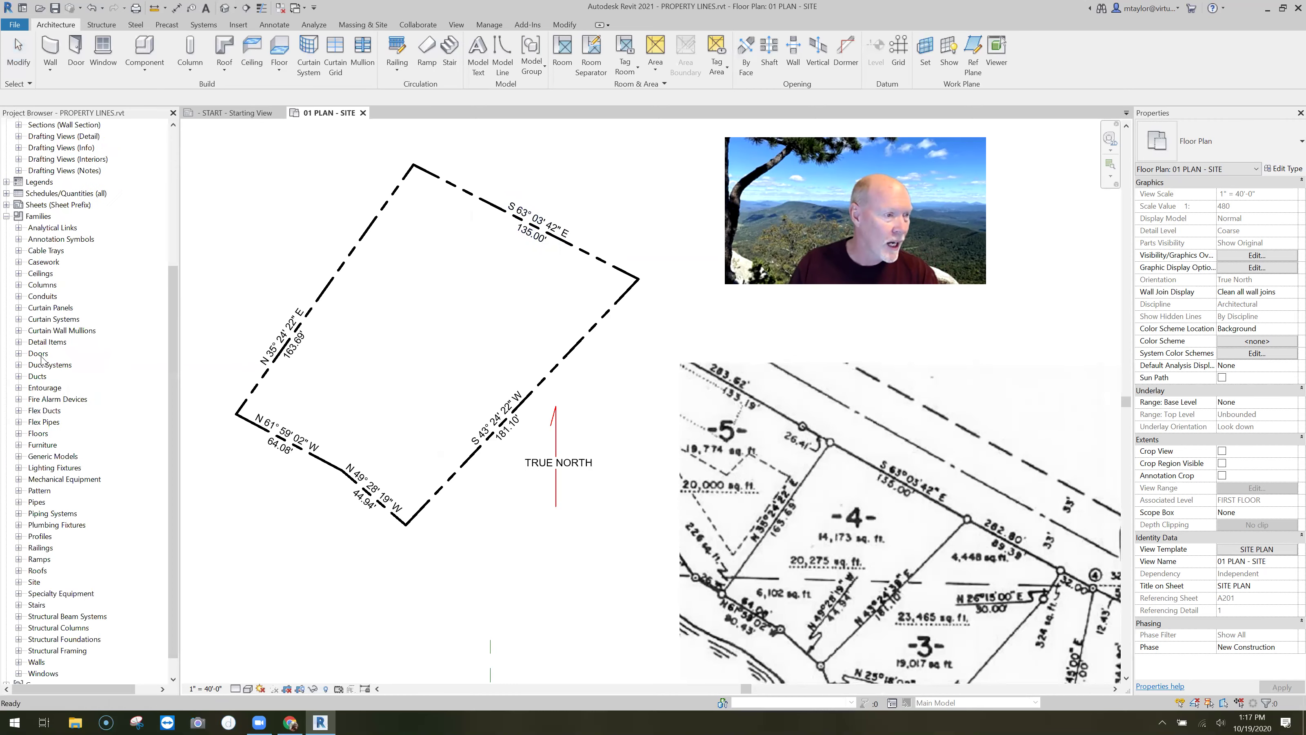
left_click(19, 239)
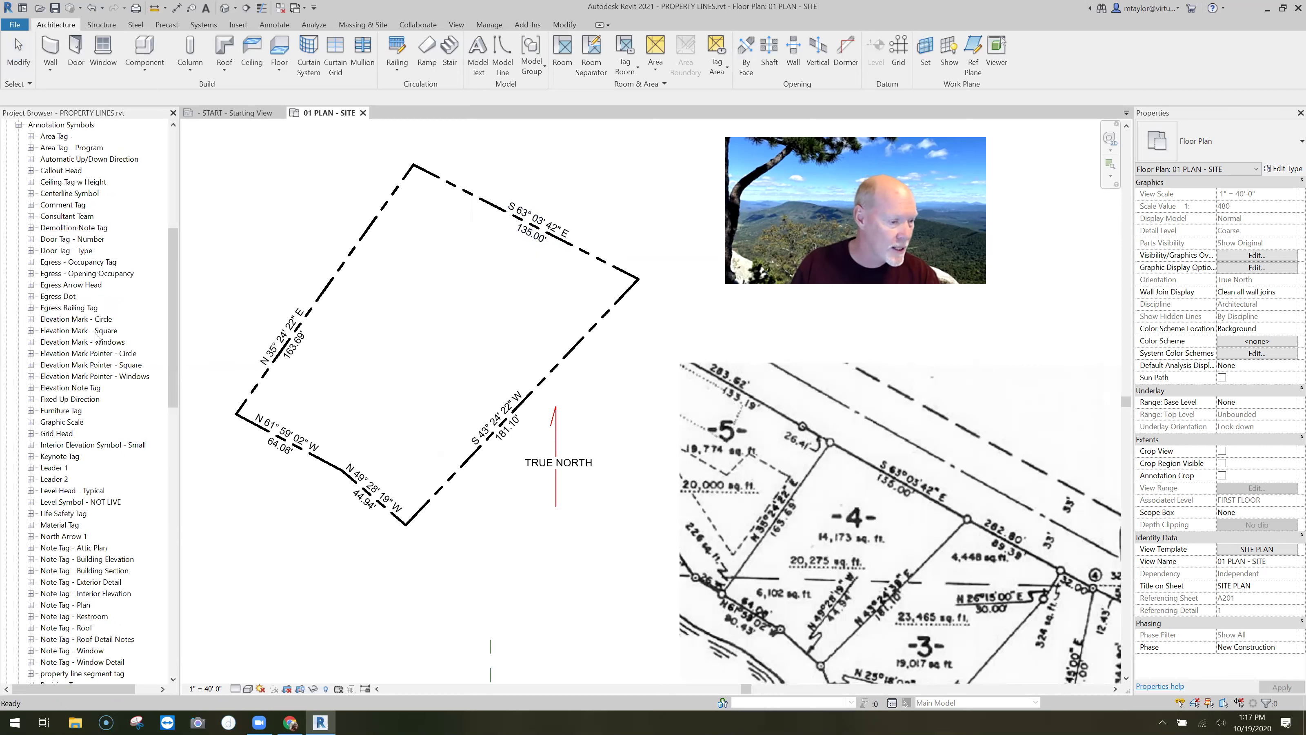
scroll(67, 381, "down", 3)
scroll(69, 381, "down", 3)
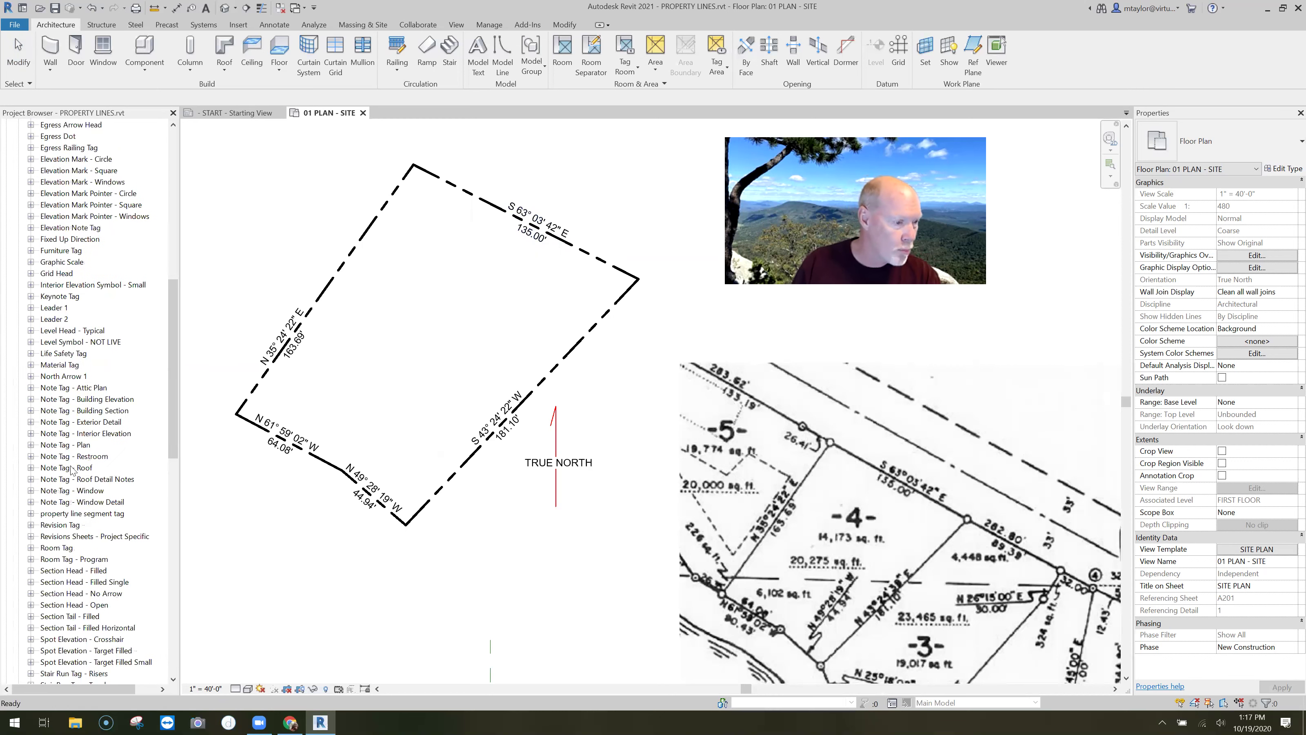
scroll(70, 435, "down", 2)
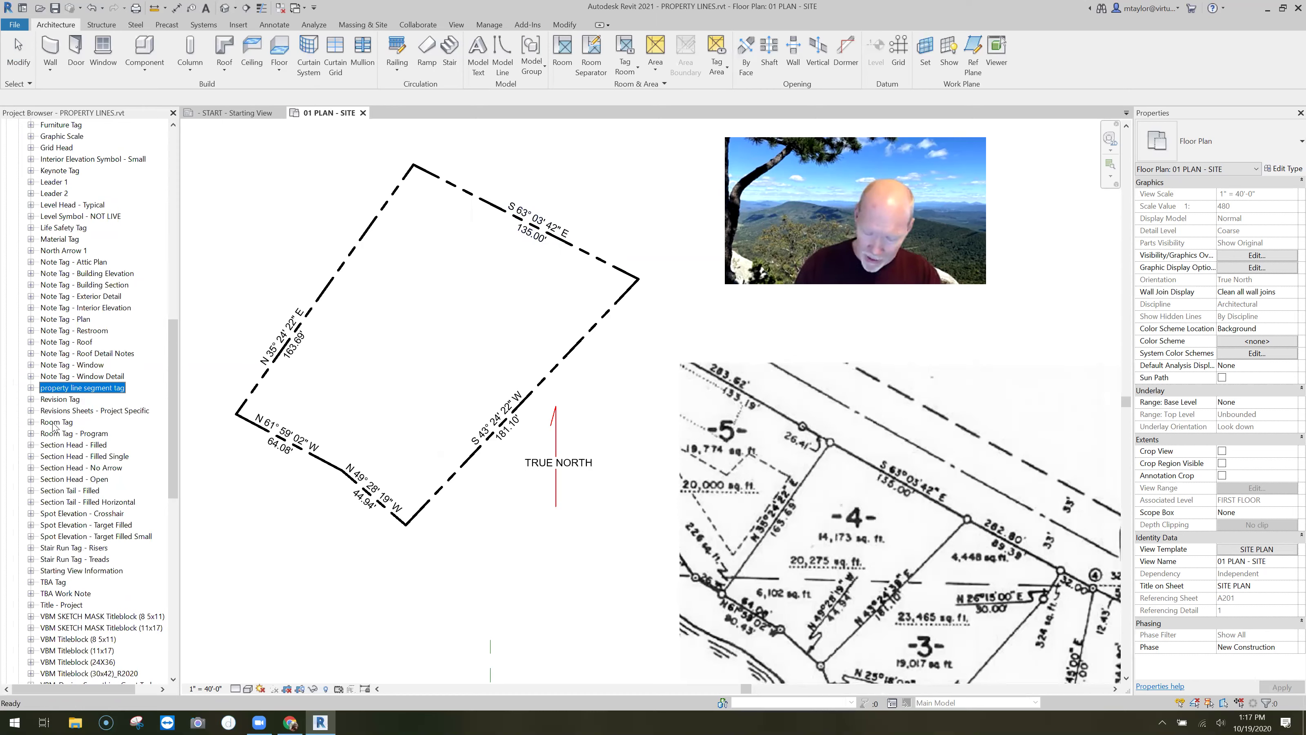
key("Delete")
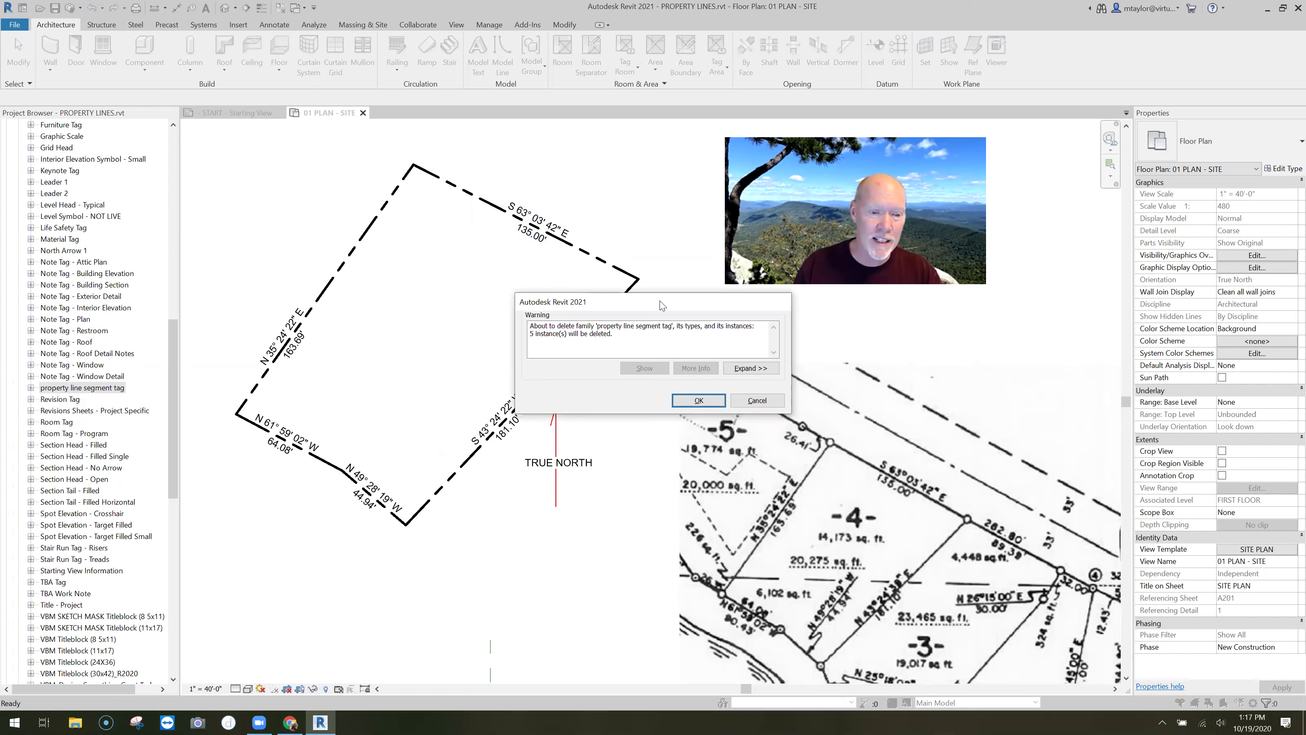
left_click_drag(661, 305, 681, 421)
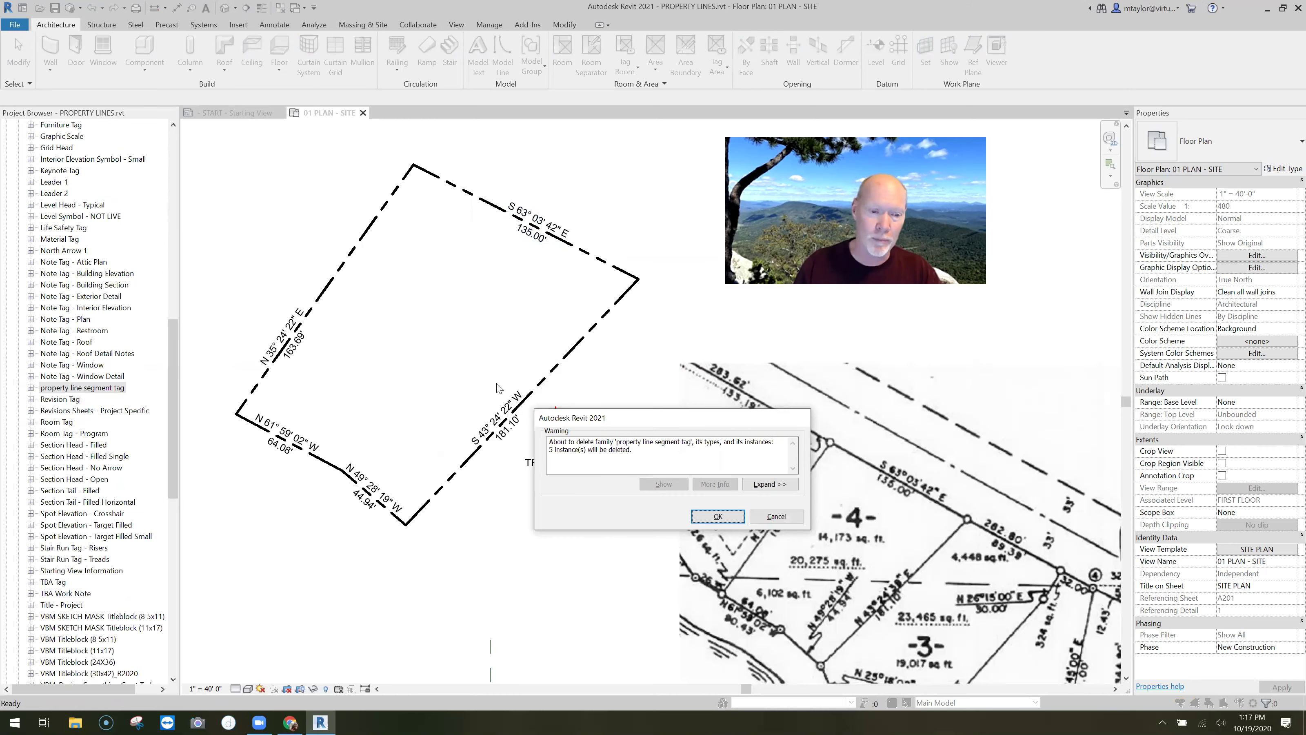
left_click(725, 519)
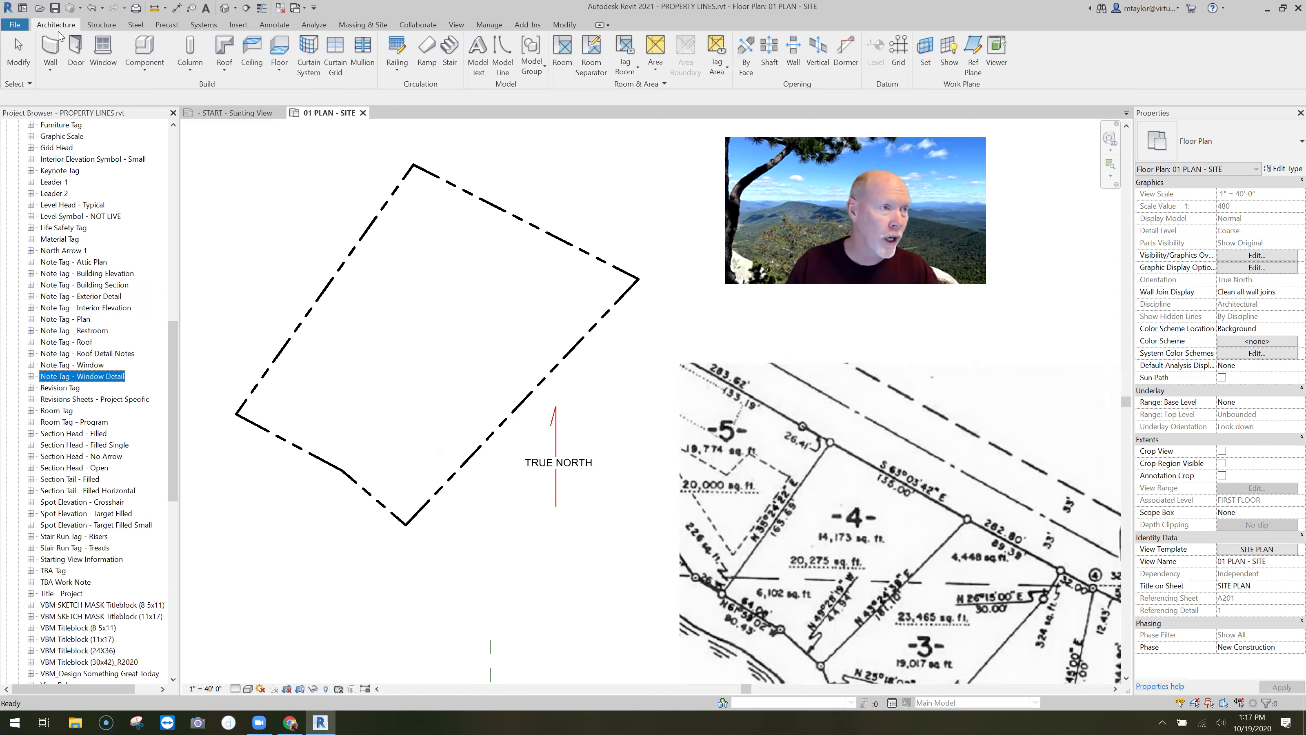
Create a new family from the Generic Tag.rft template in the Annotations folder
left_click(15, 25)
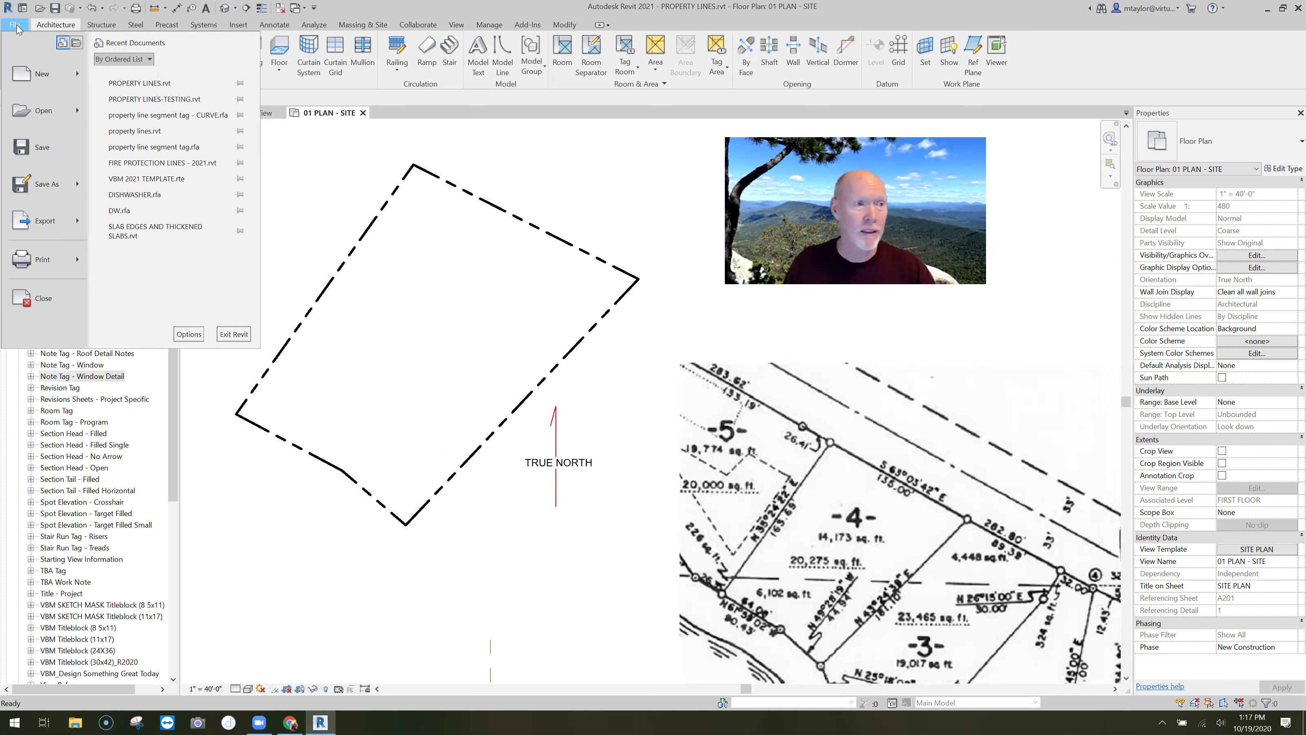
mouse_move(44, 76)
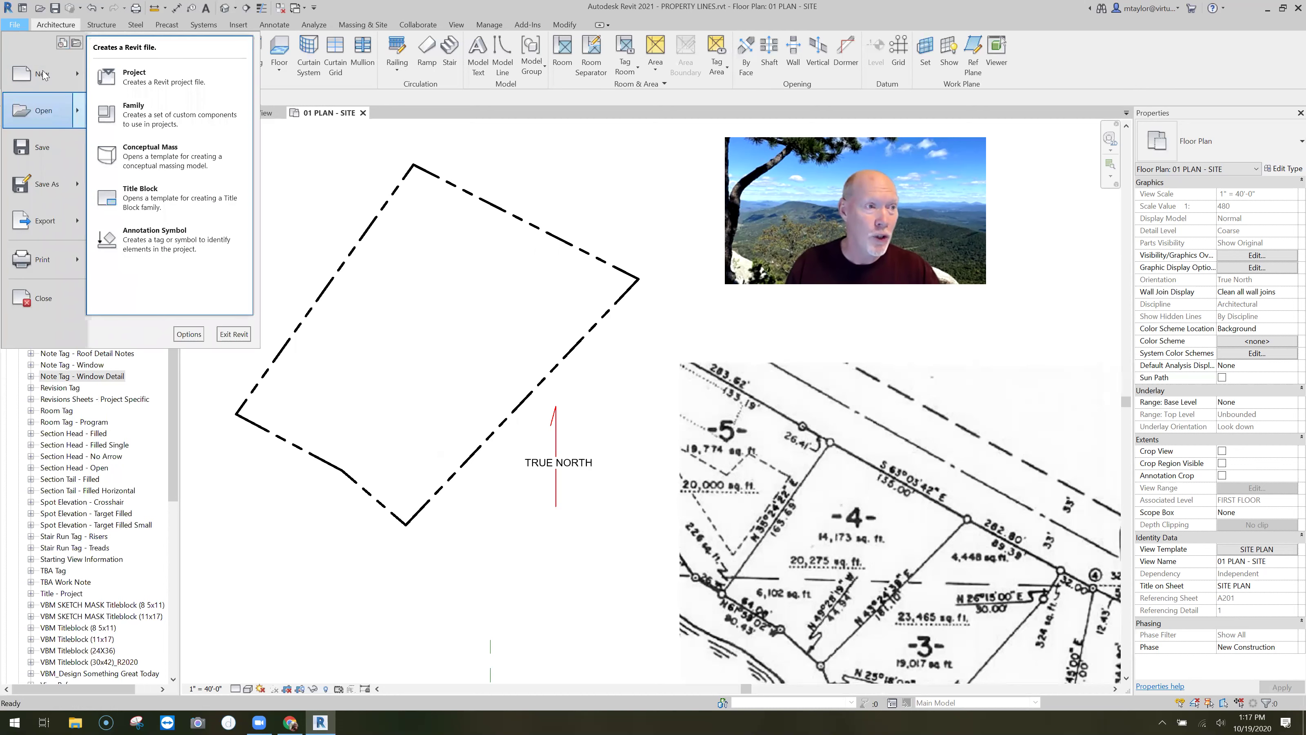
left_click(206, 132)
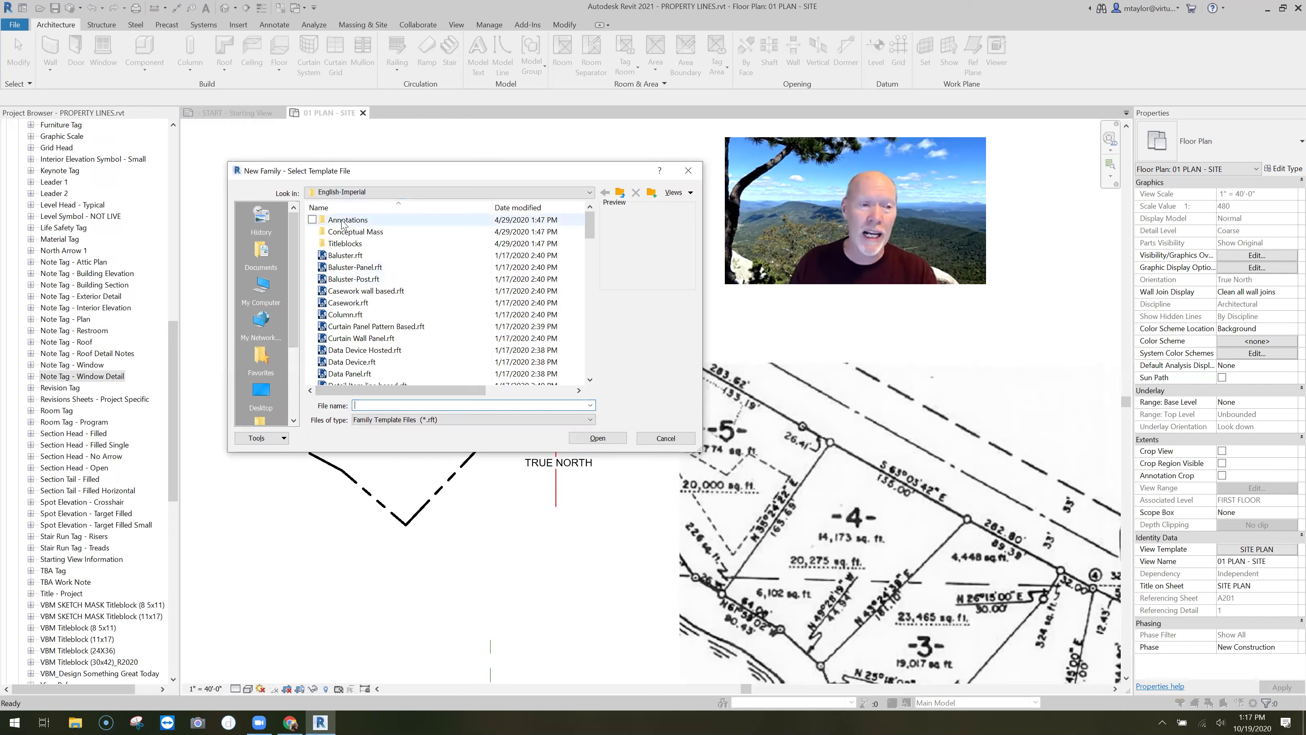
double_click(382, 221)
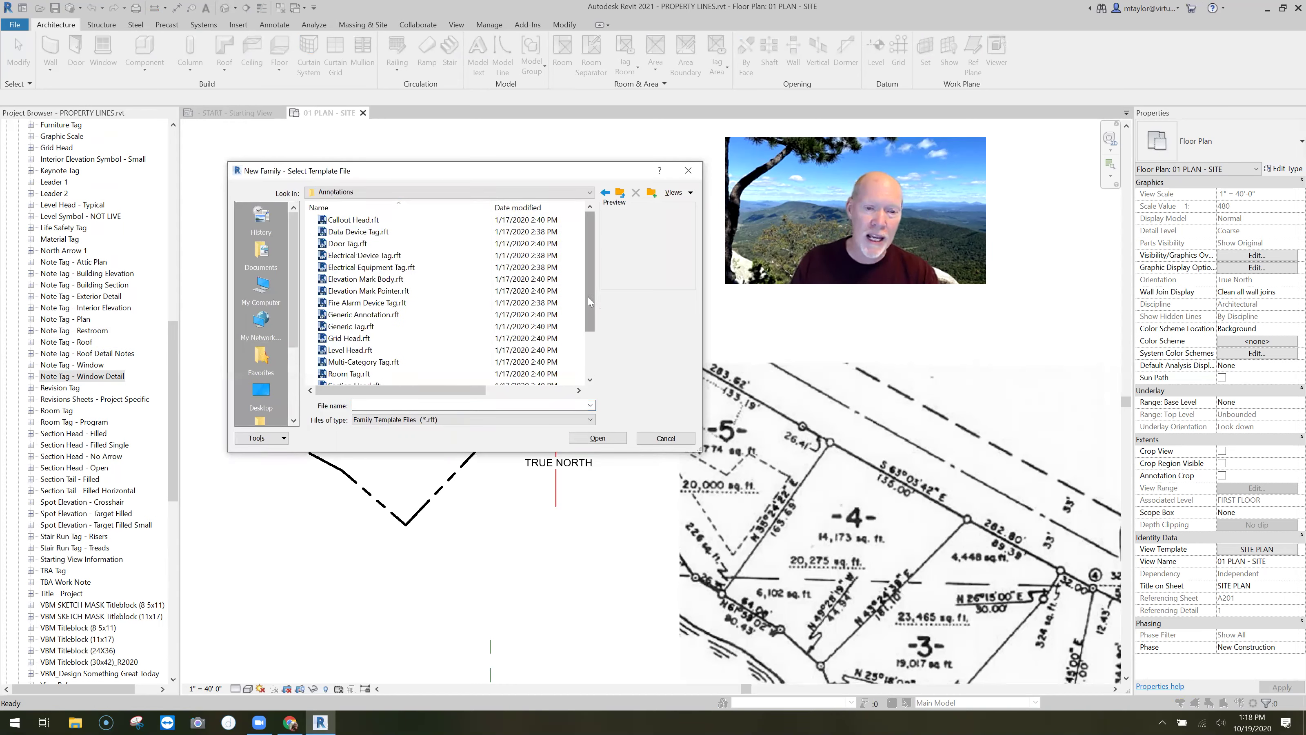
scroll(591, 221, "down", 1)
scroll(592, 220, "up", 1)
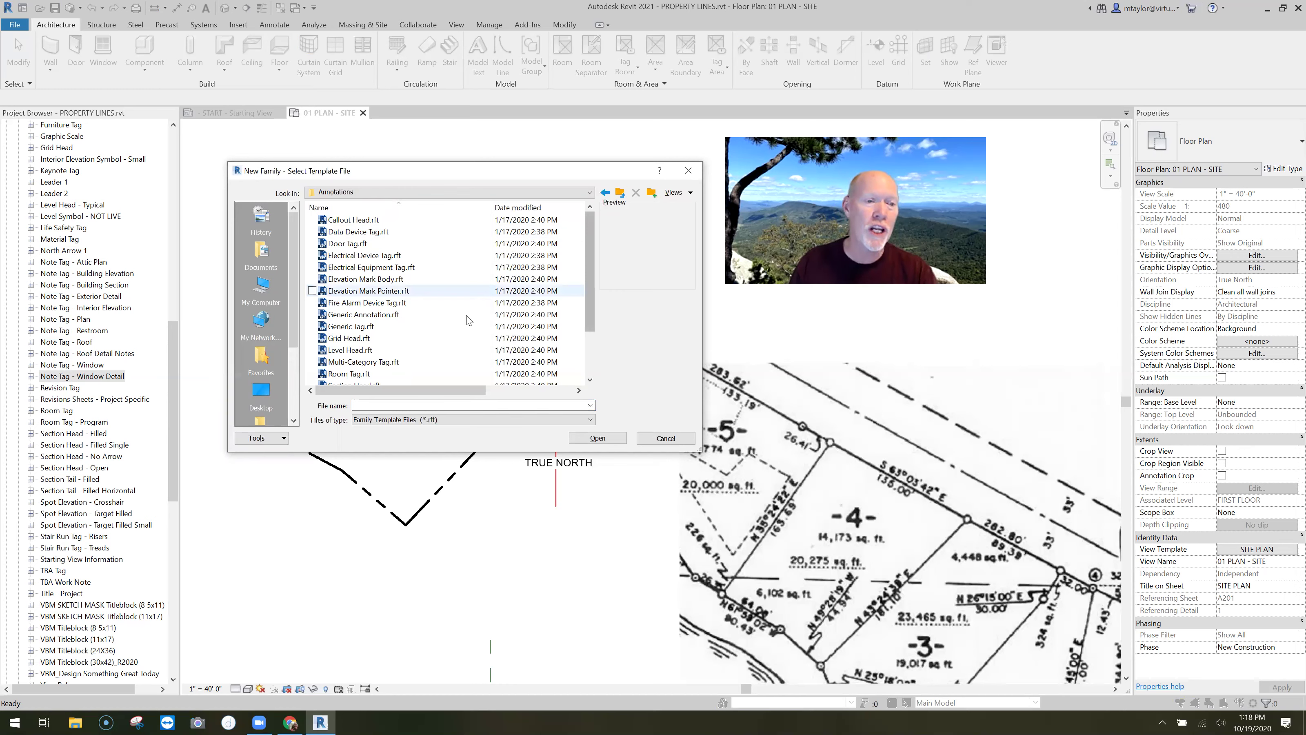
left_click(566, 313)
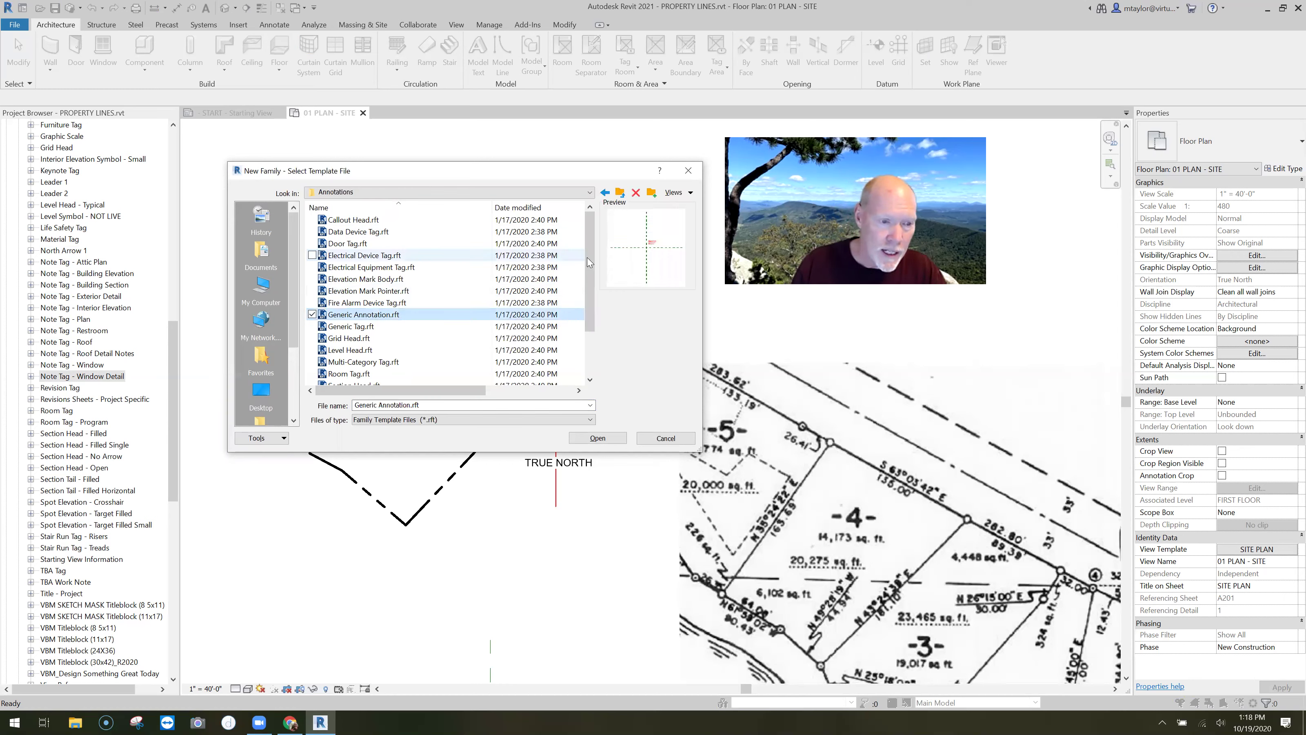
left_click(383, 330)
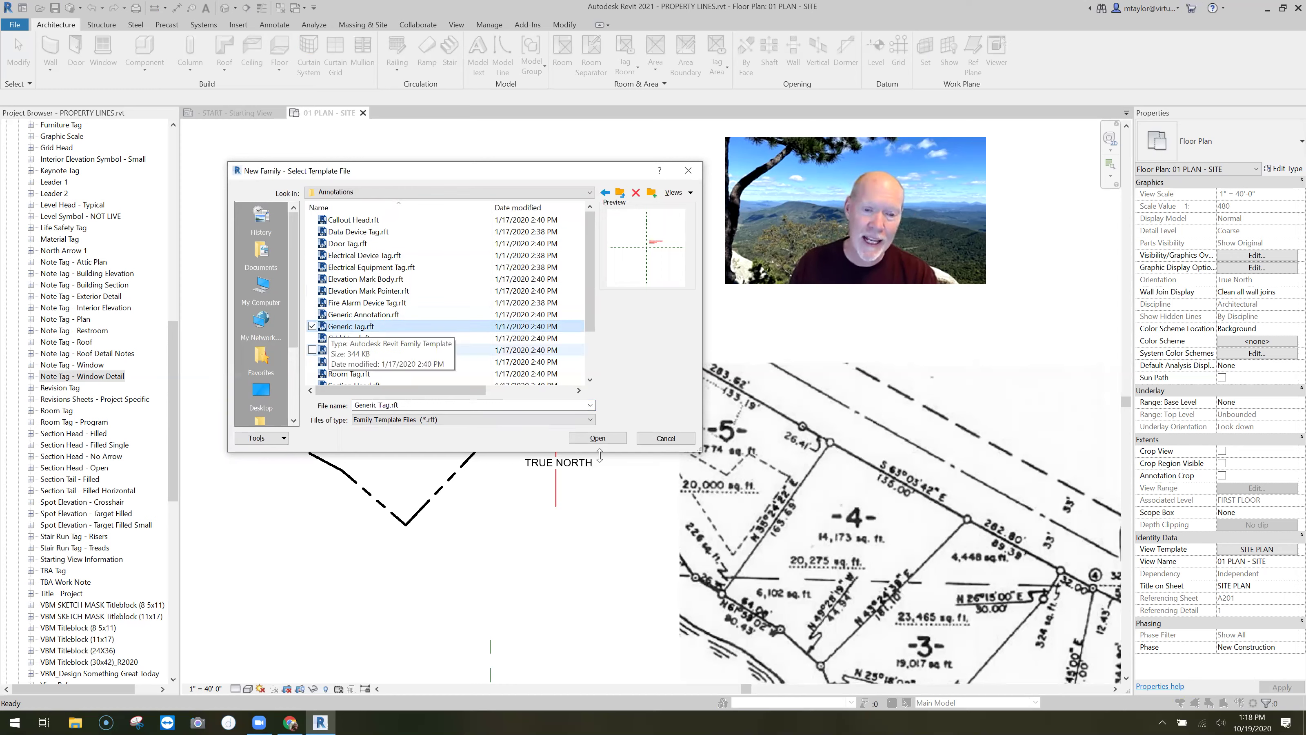
key("Return")
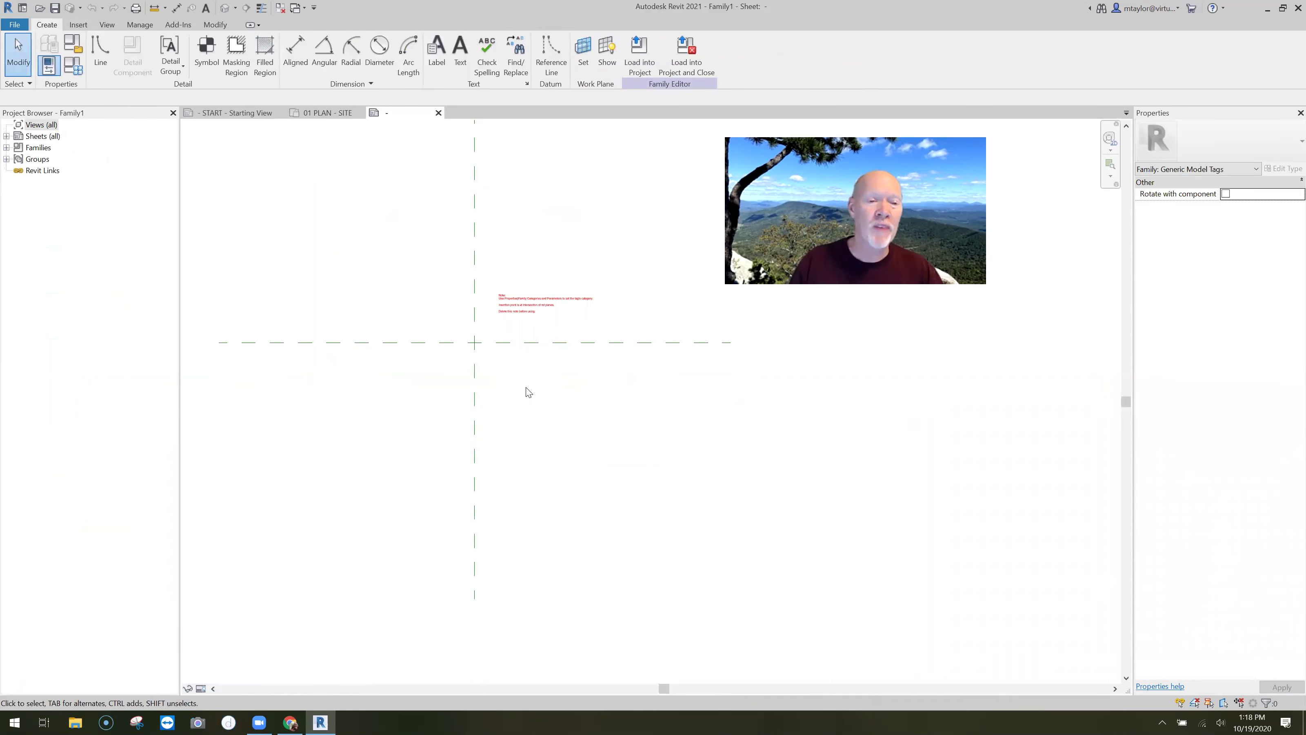
Delete the red template instruction note, leaving only the crossing reference planes
scroll(517, 306, "up", 2)
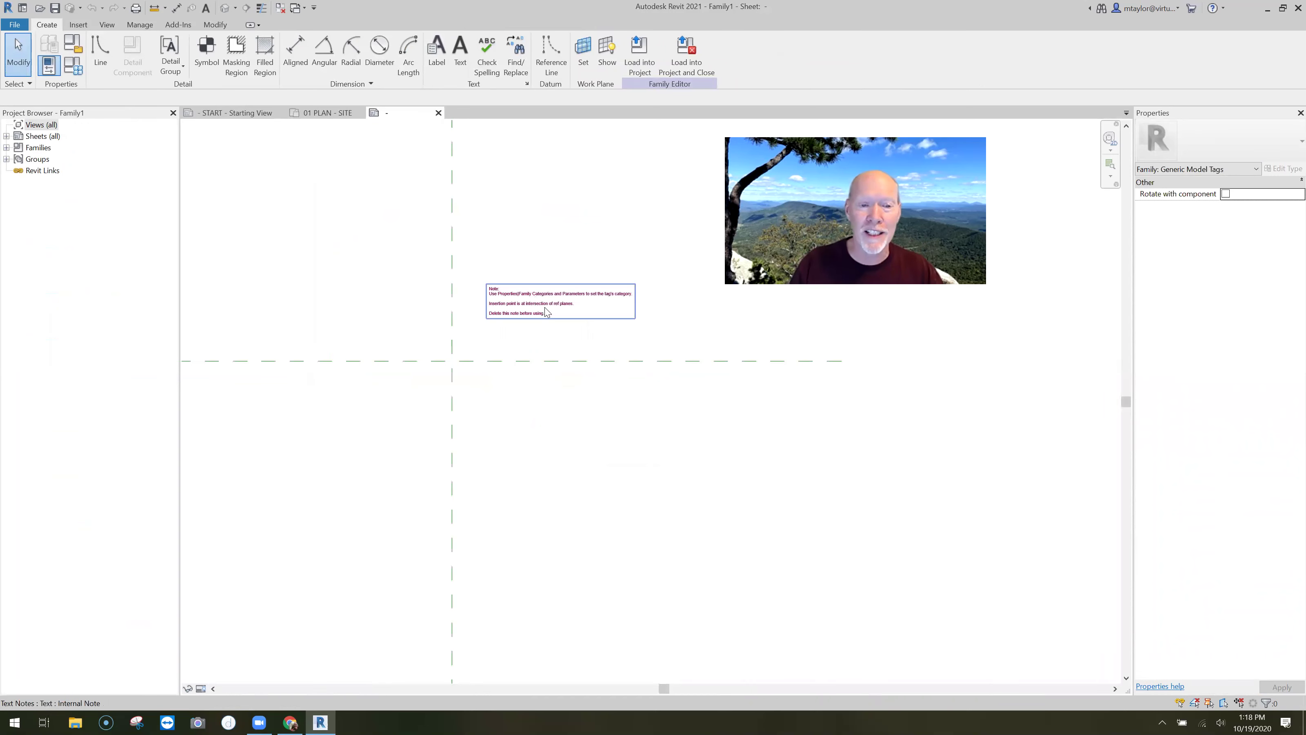
left_click(540, 445)
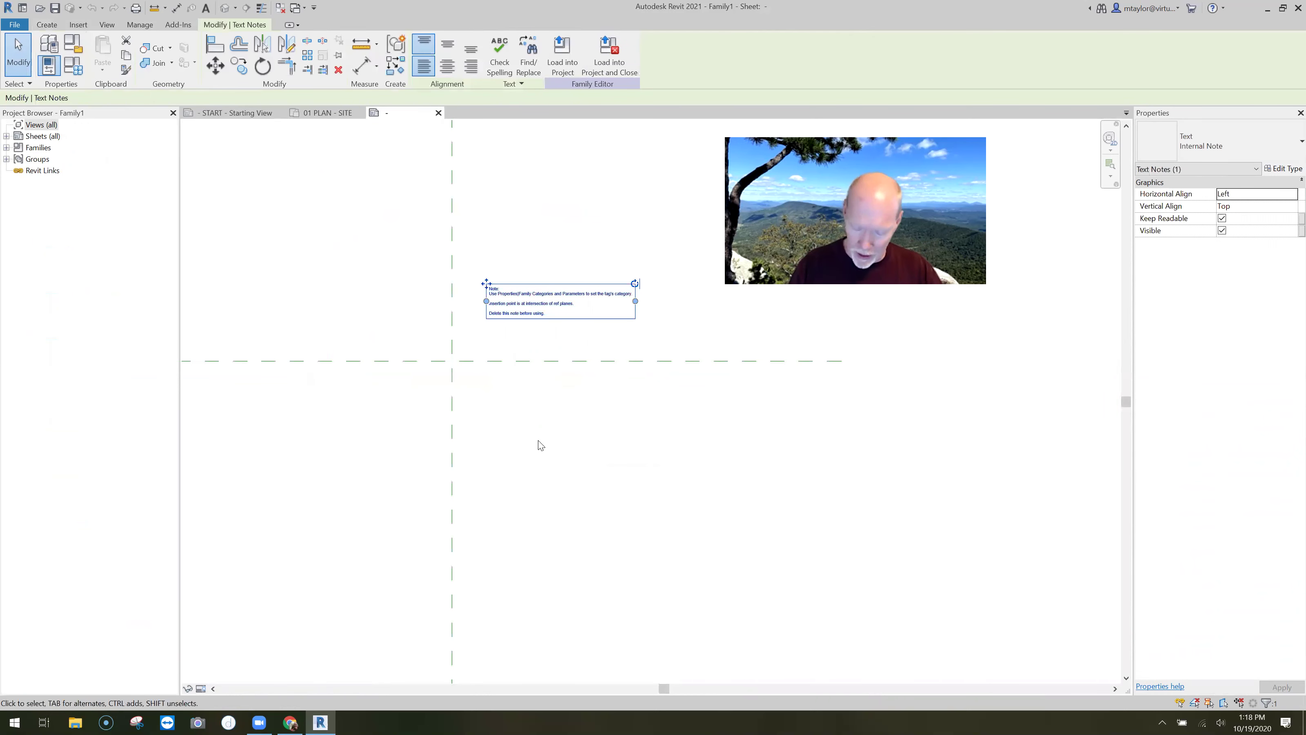
key("Delete")
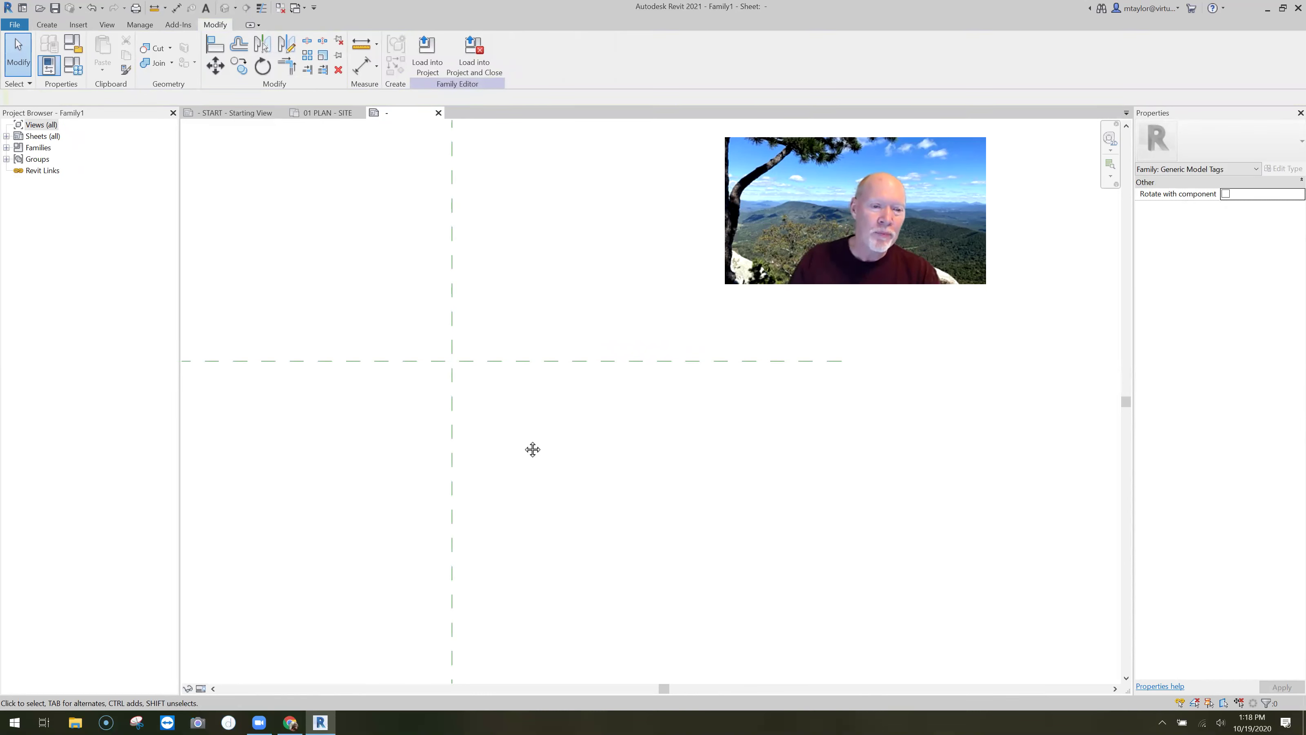
scroll(507, 415, "down", 1)
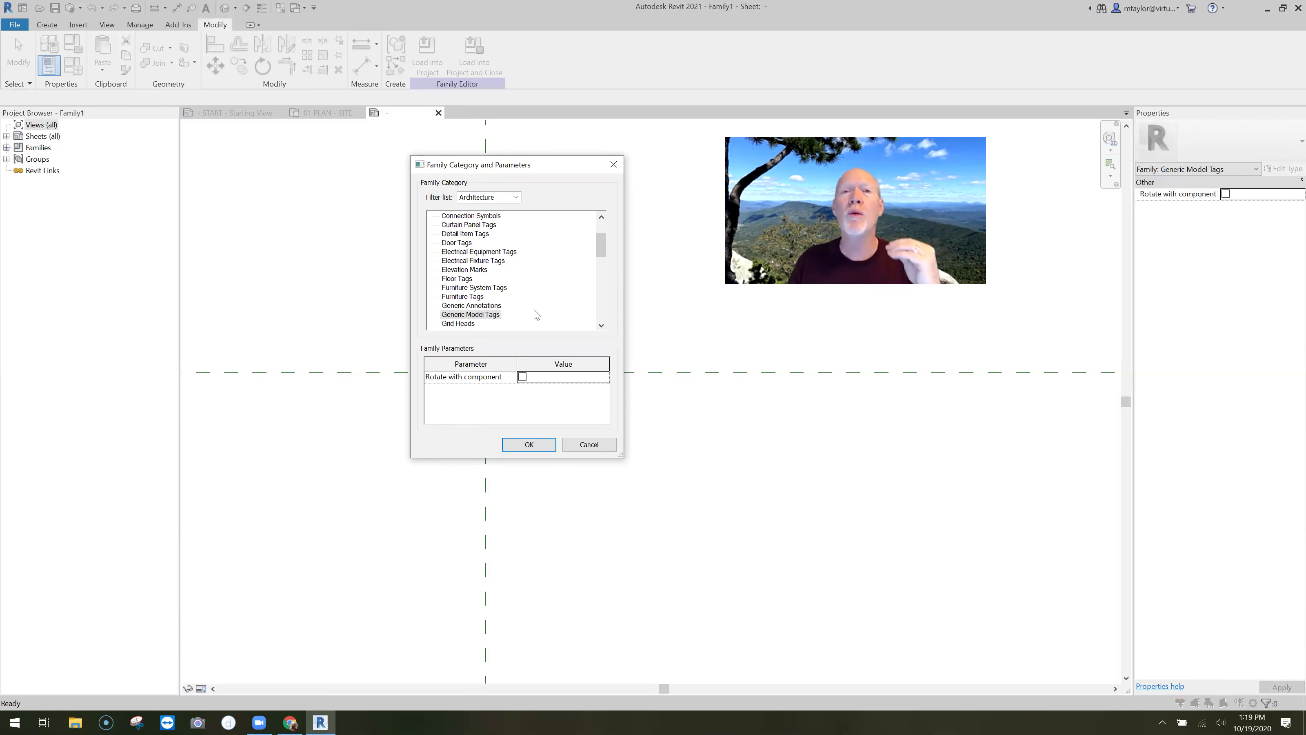
Change the family category from Generic Model Tags to Property Line Segment Tags
scroll(602, 247, "down", 1)
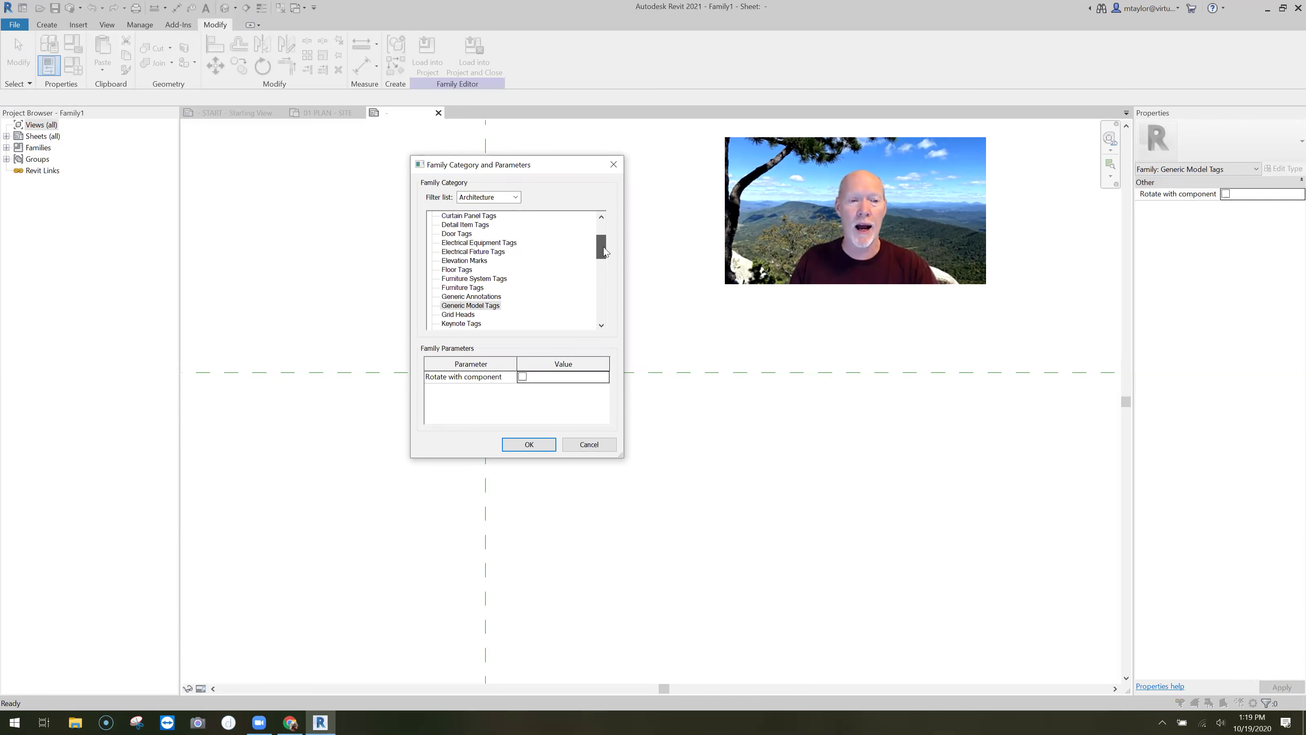
scroll(604, 260, "down", 4)
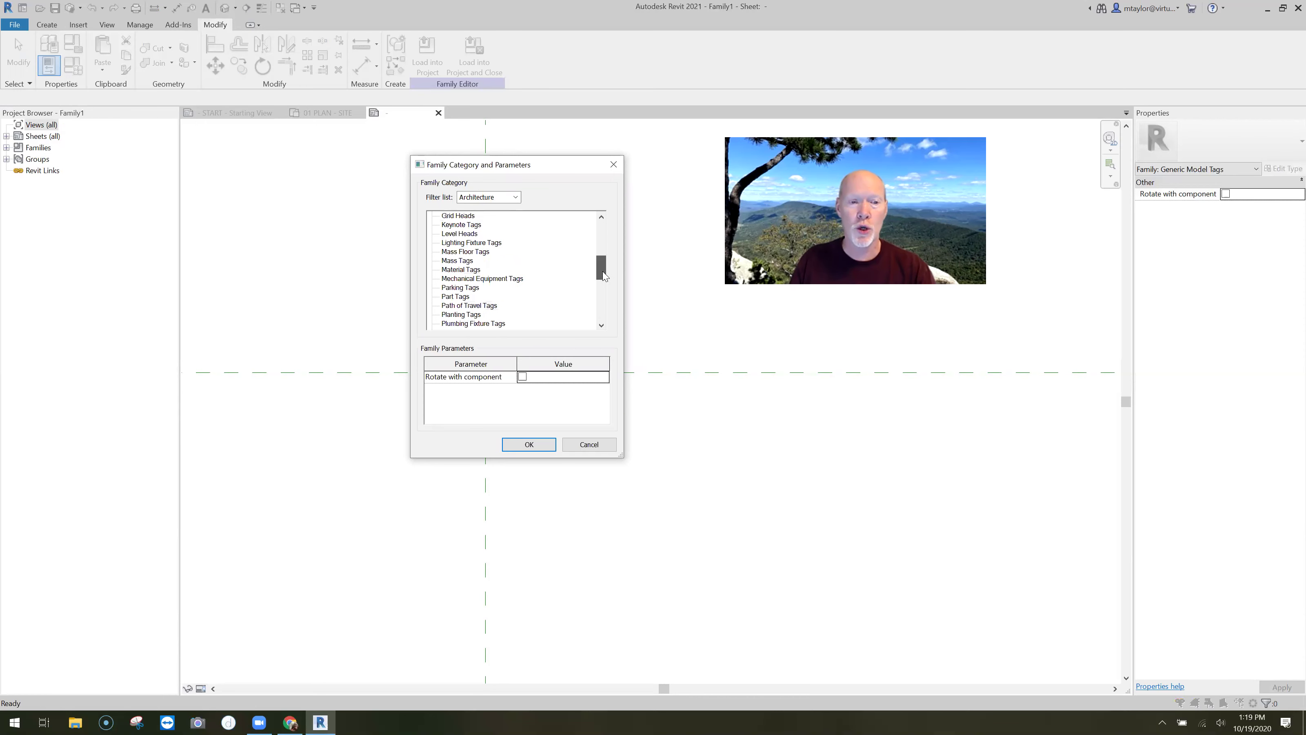
scroll(463, 293, "down", 2)
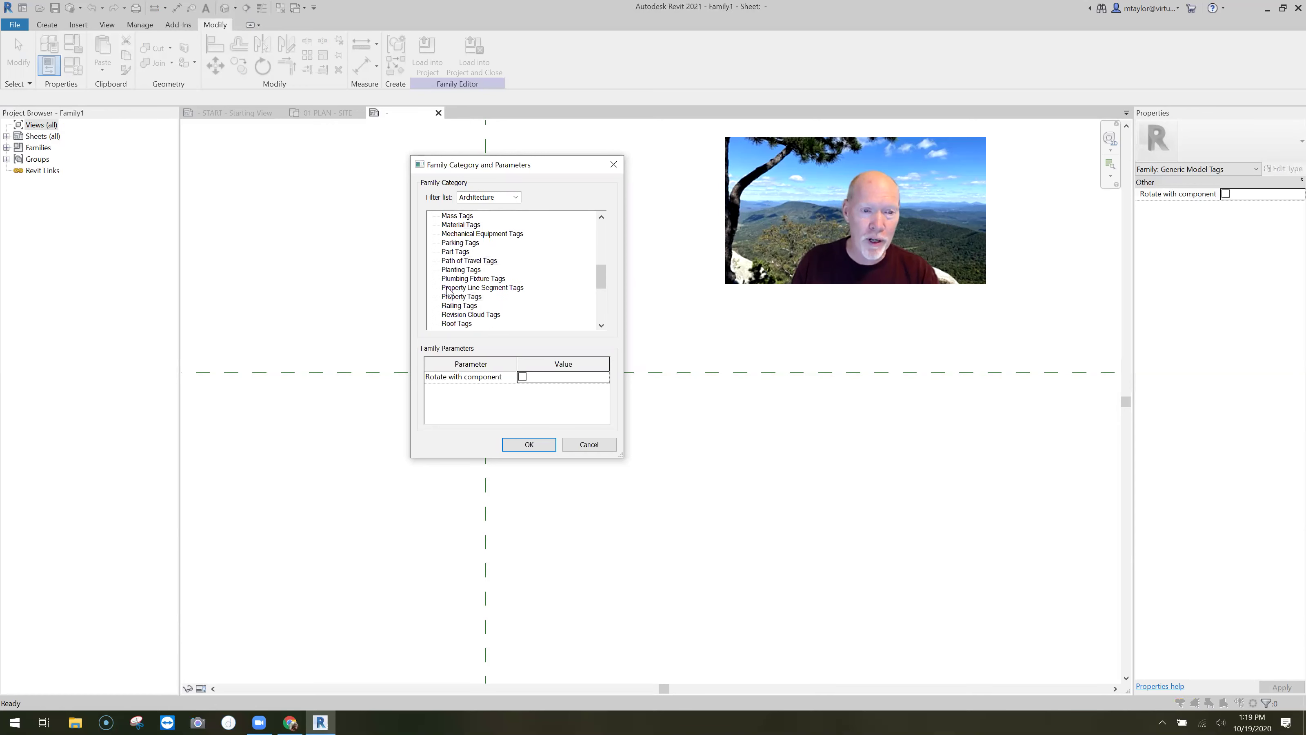
left_click(503, 289)
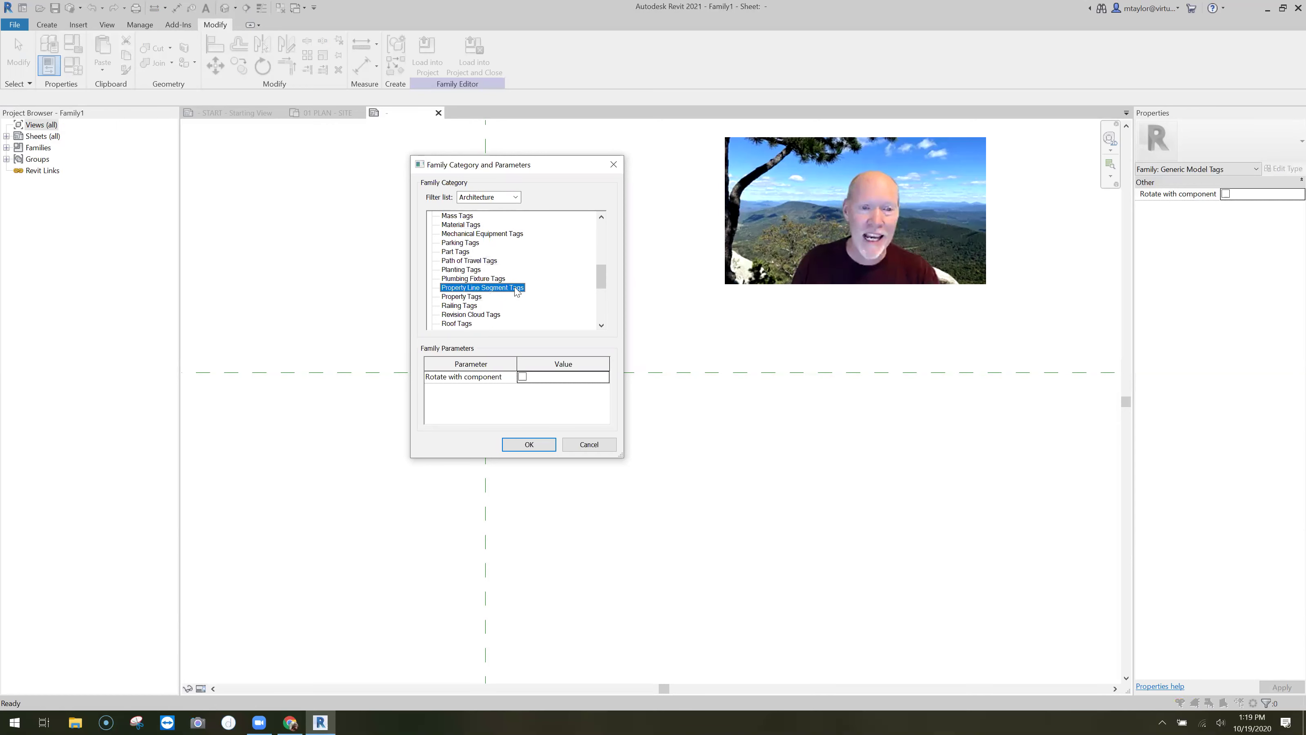
left_click(529, 445)
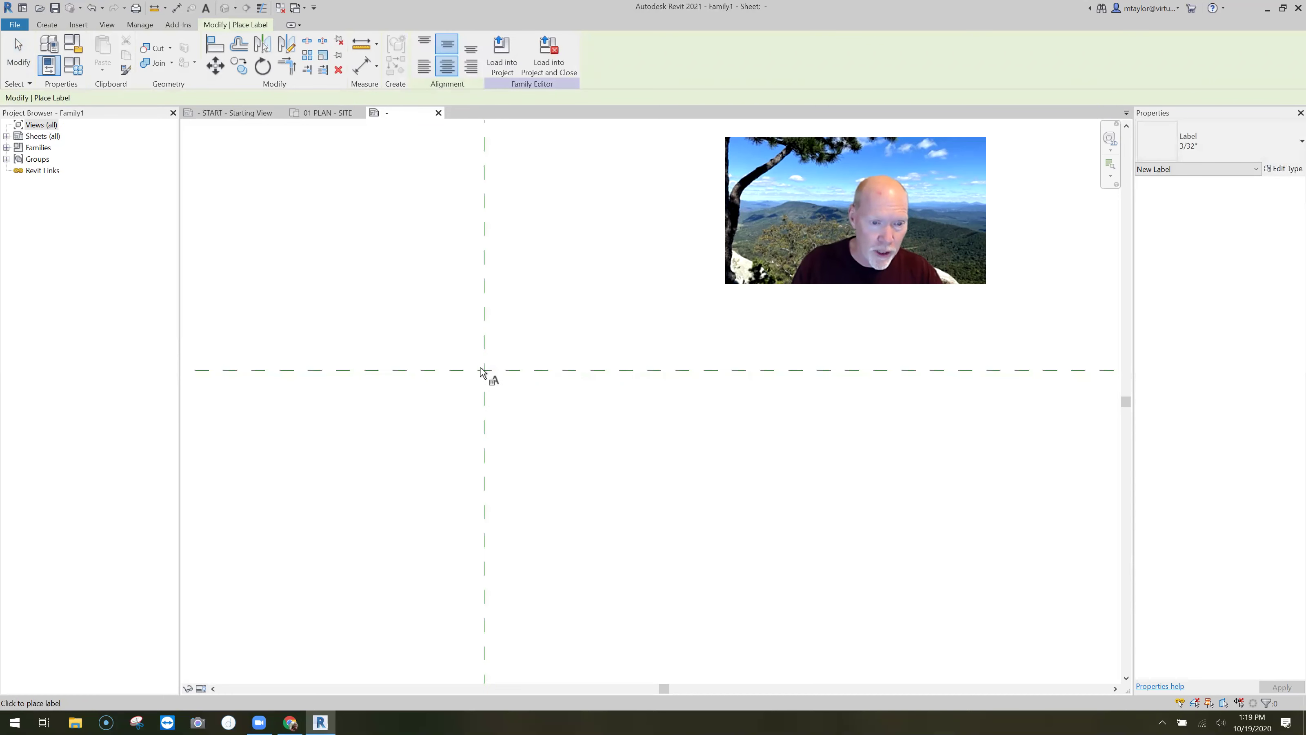
left_click(484, 370)
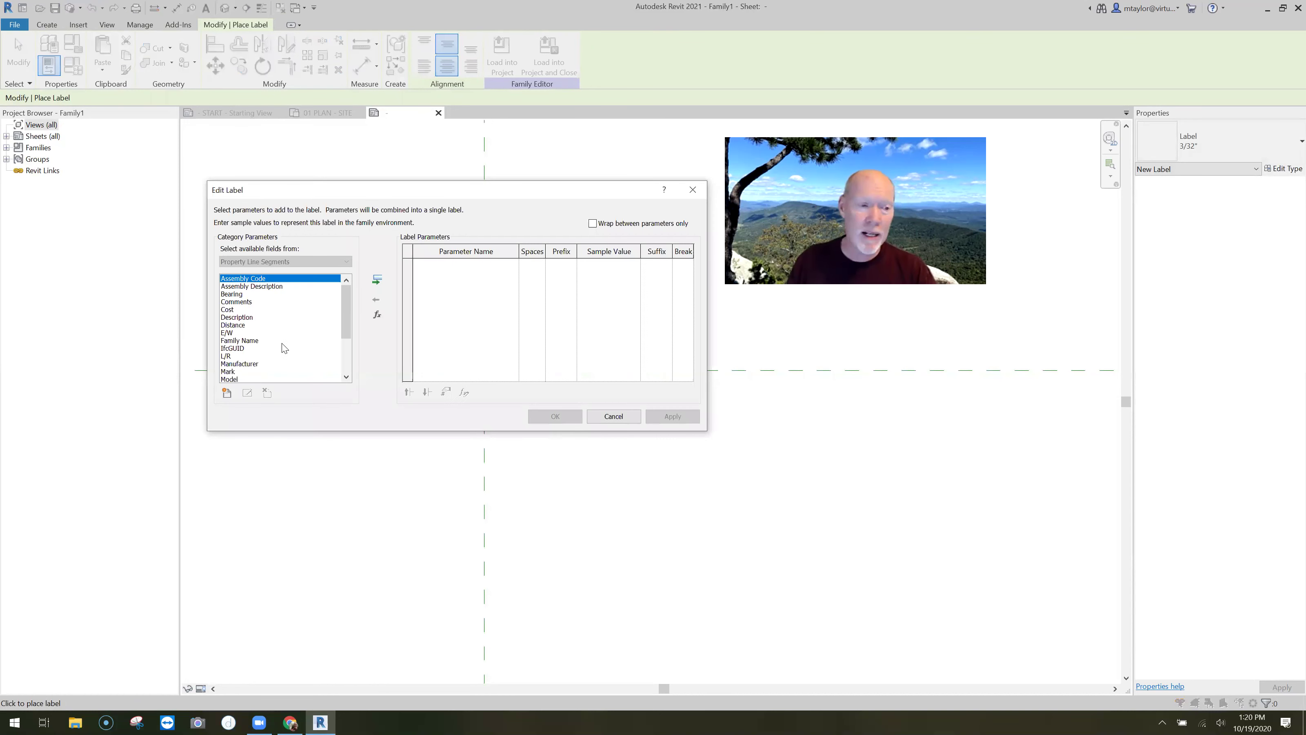
scroll(348, 338, "down", 3)
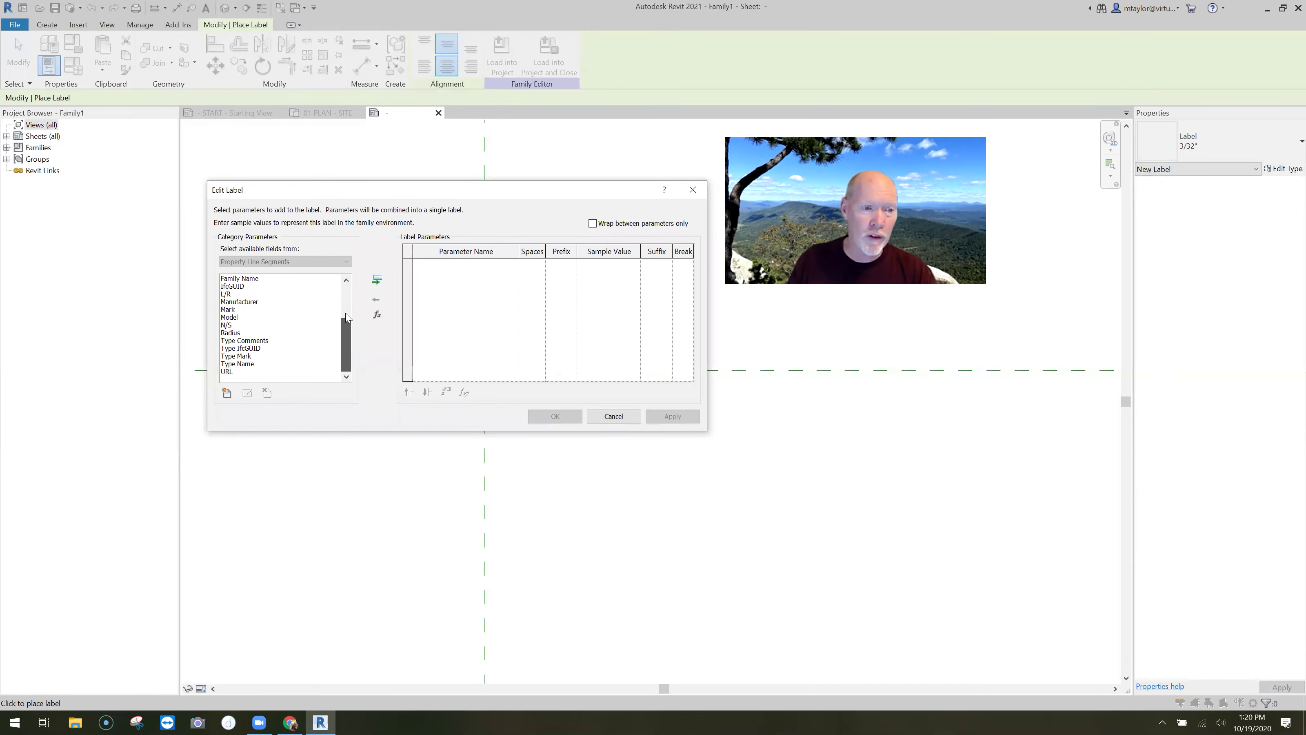
scroll(349, 348, "up", 3)
scroll(349, 348, "down", 3)
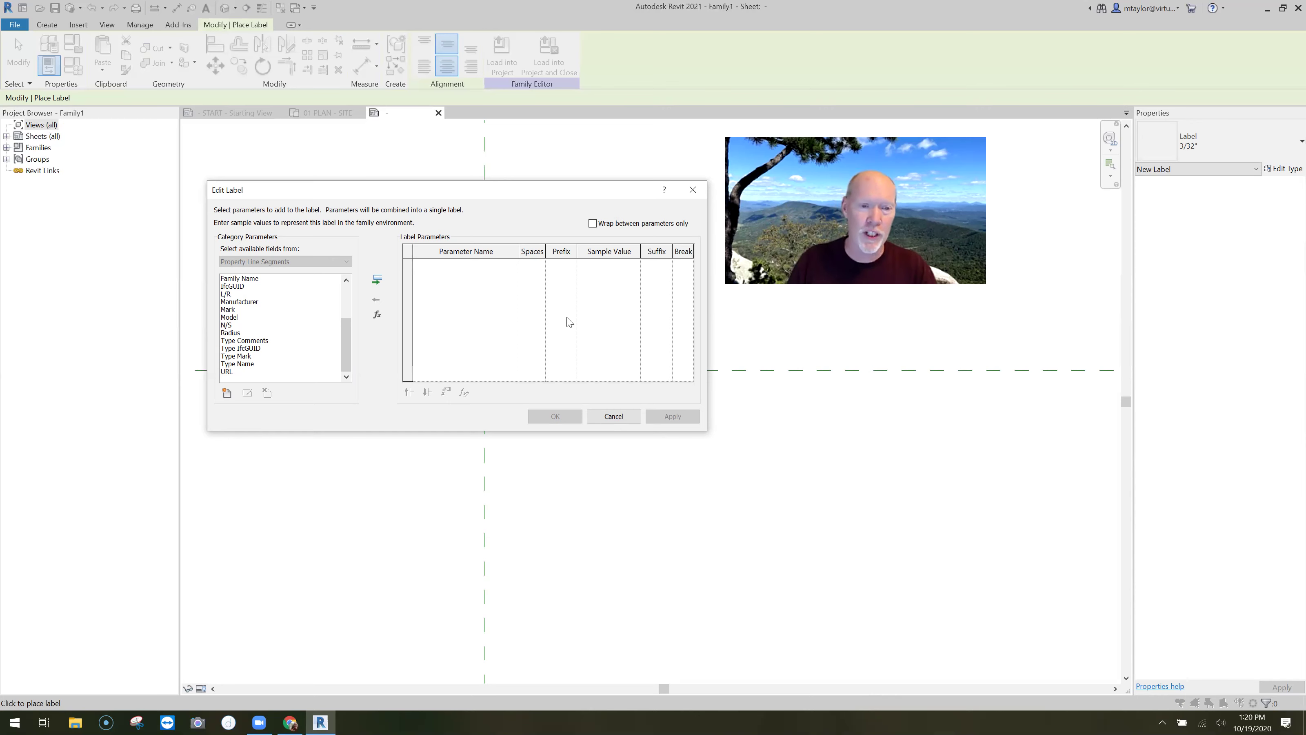
Cancel the empty label, inspect the plat image's bearing and distance annotations on 01 PLAN - SITE, then return to Family1
key("Escape")
left_click(332, 113)
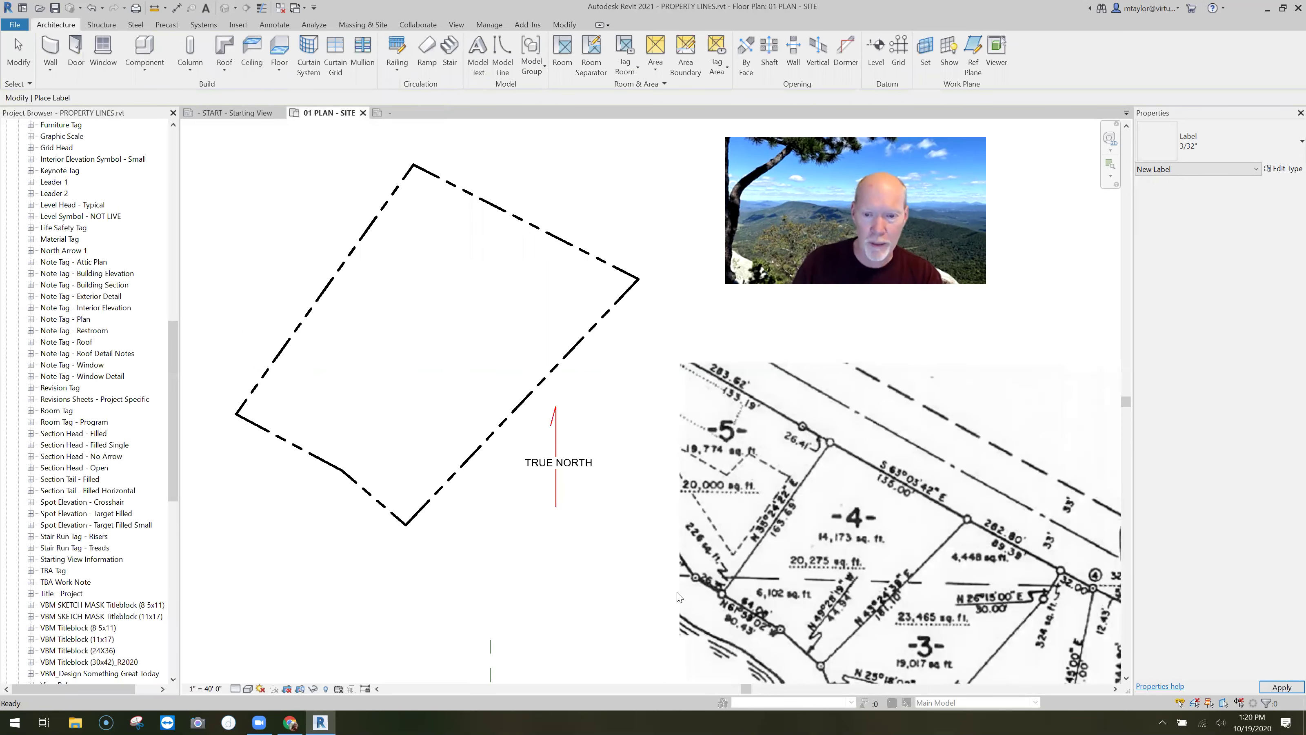
key("Escape")
scroll(643, 548, "down", 3)
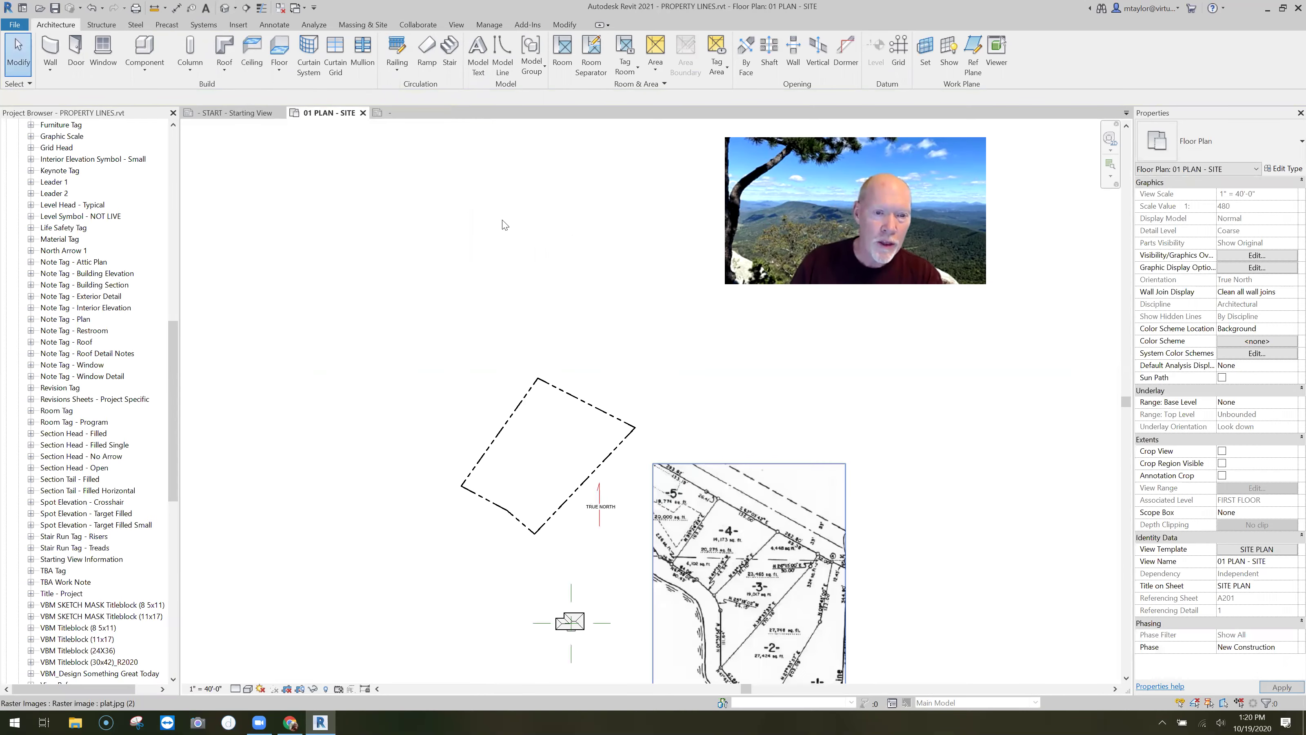
key("z")
key("p")
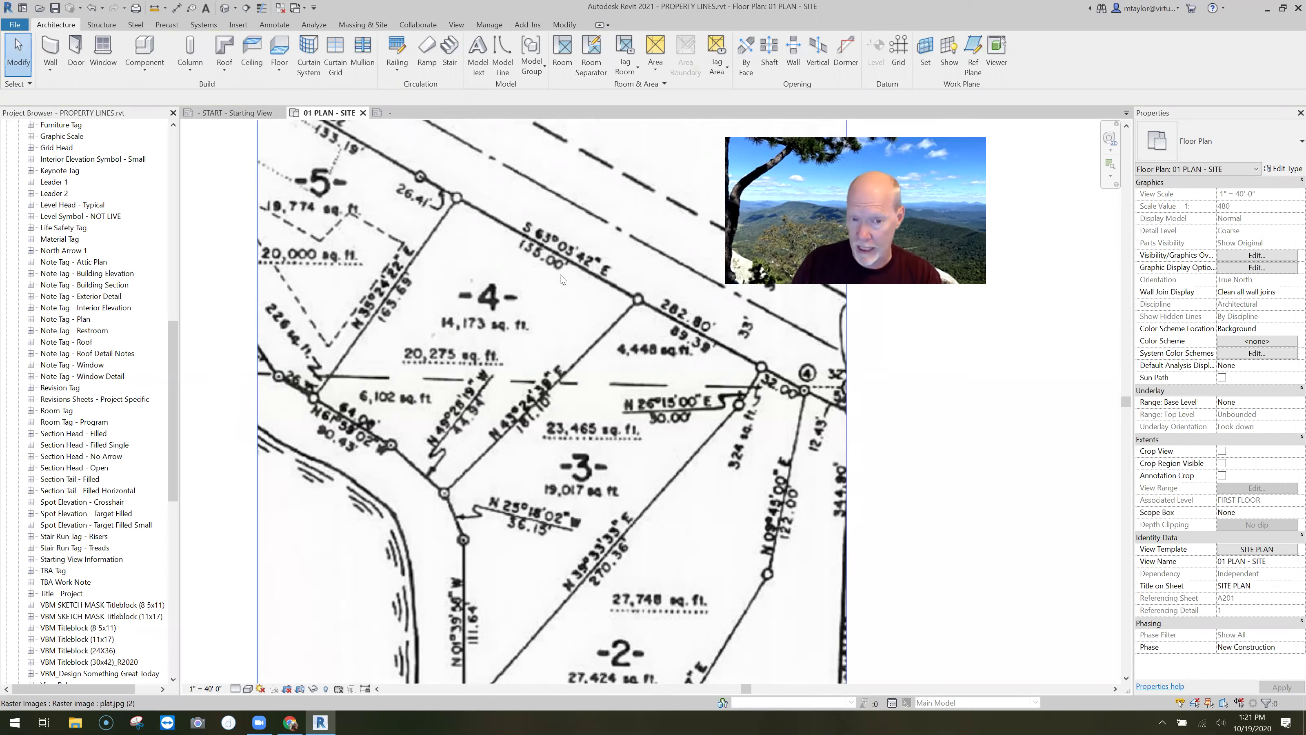
left_click(384, 113)
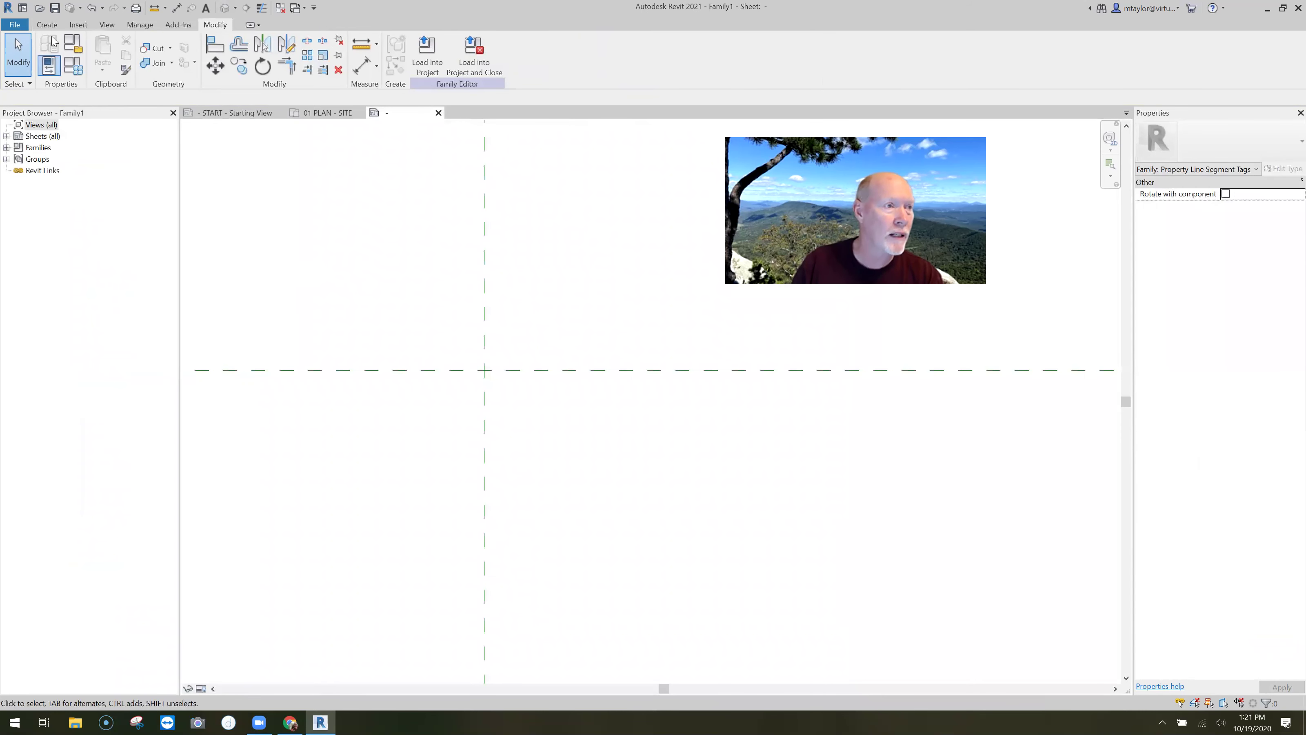
Place a label at the reference plane intersection with N/S as its first parameter
scroll(437, 64, "up", 5)
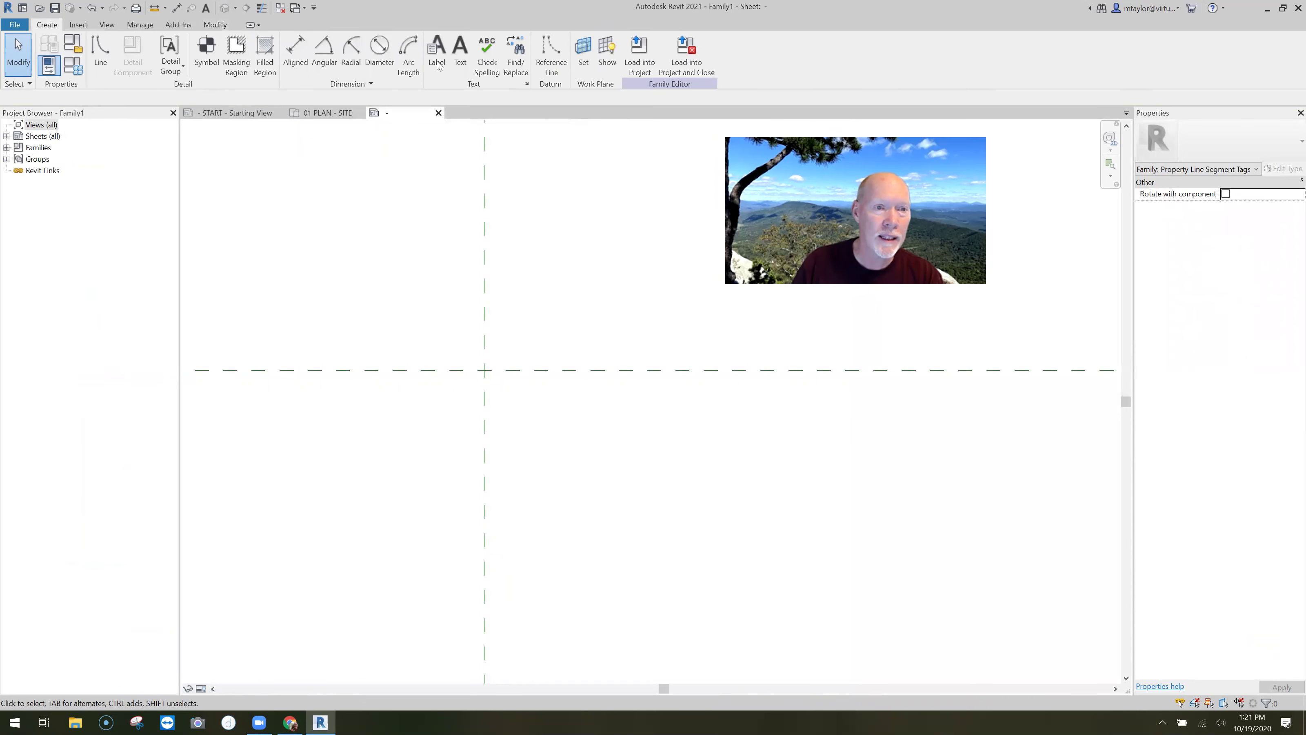
left_click(437, 64)
left_click(484, 371)
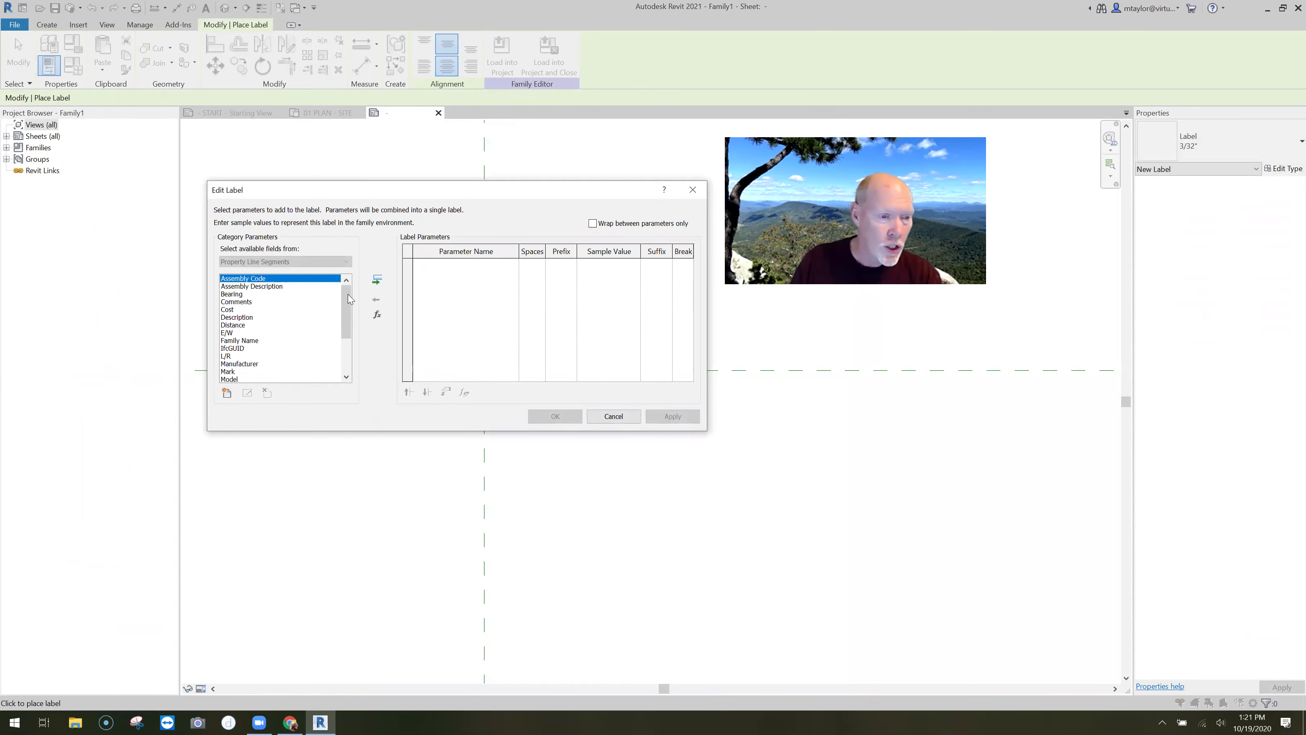
left_click_drag(350, 301, 347, 334)
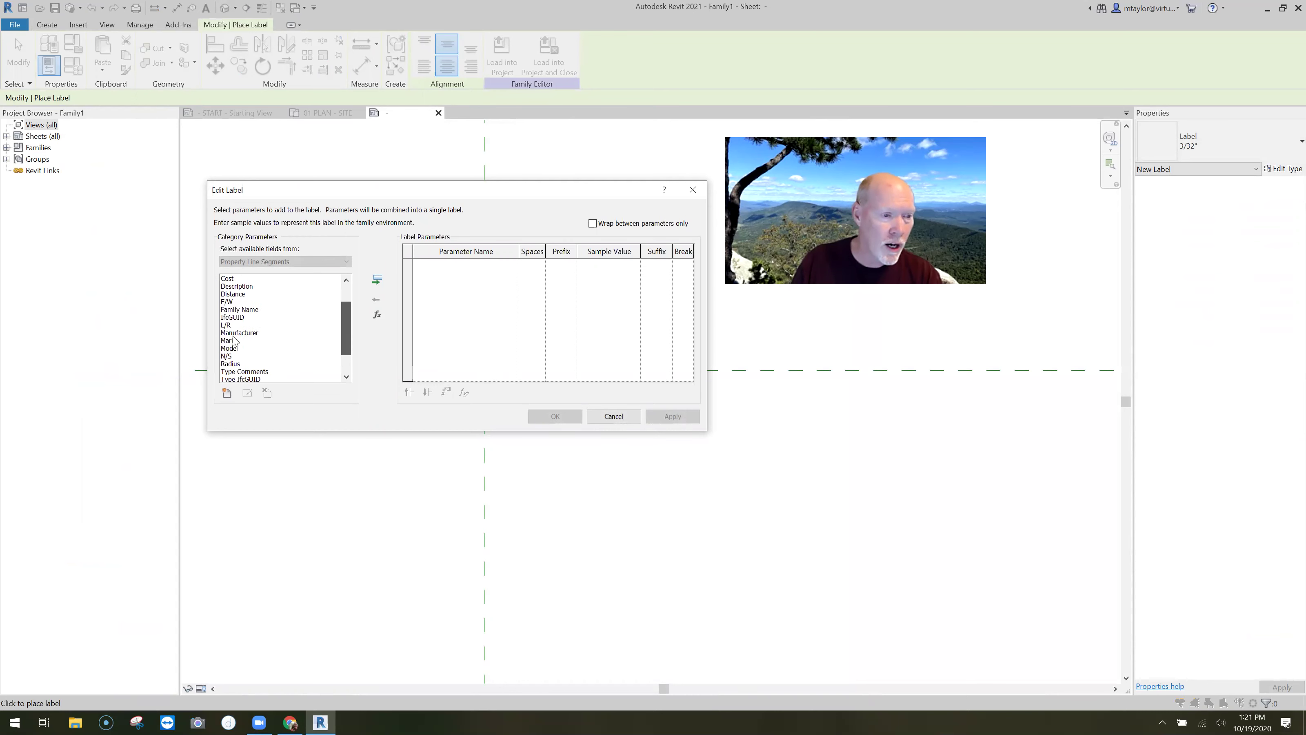
left_click(288, 353)
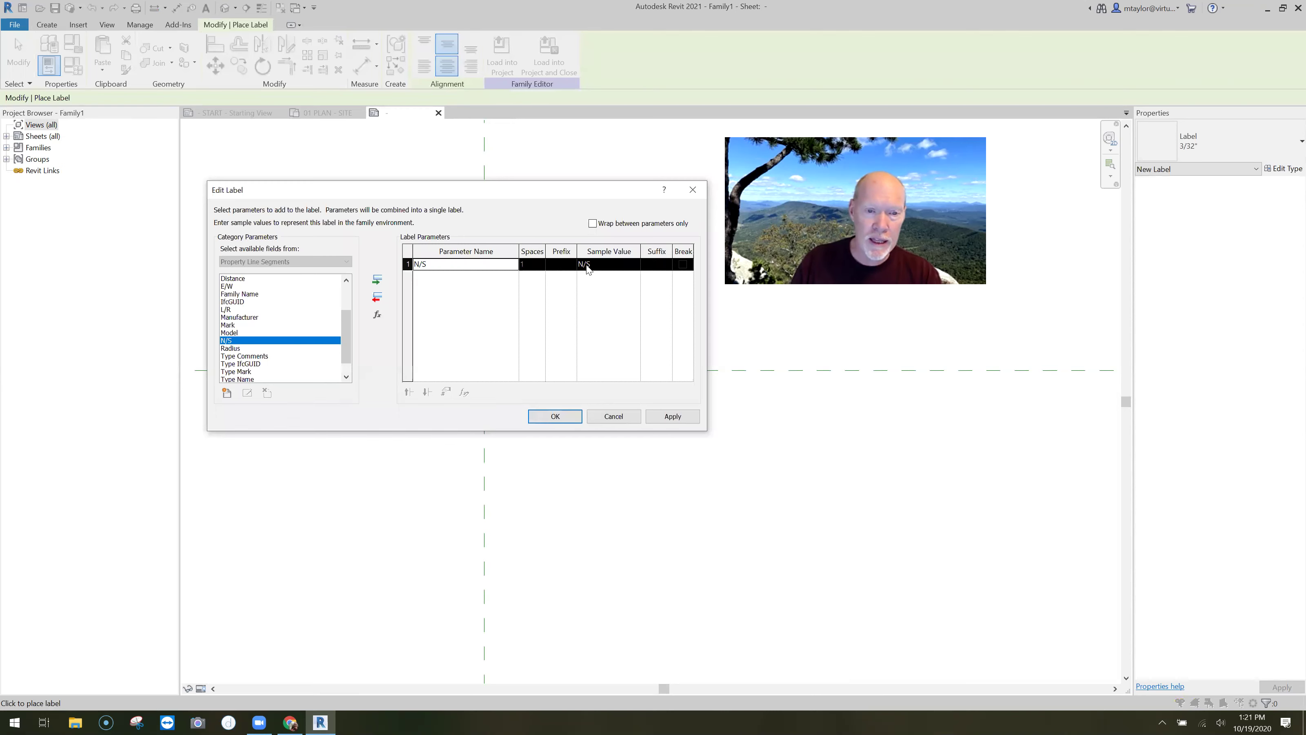
left_click(574, 267)
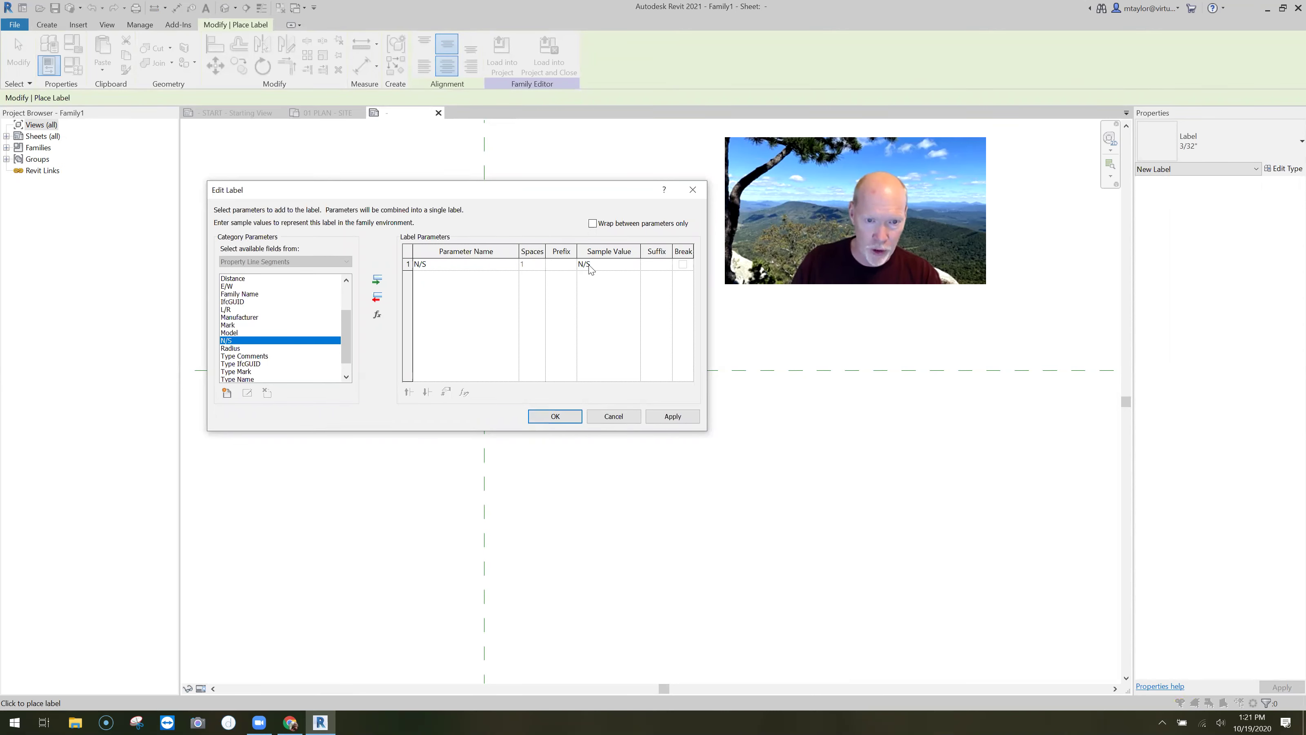
left_click(648, 271)
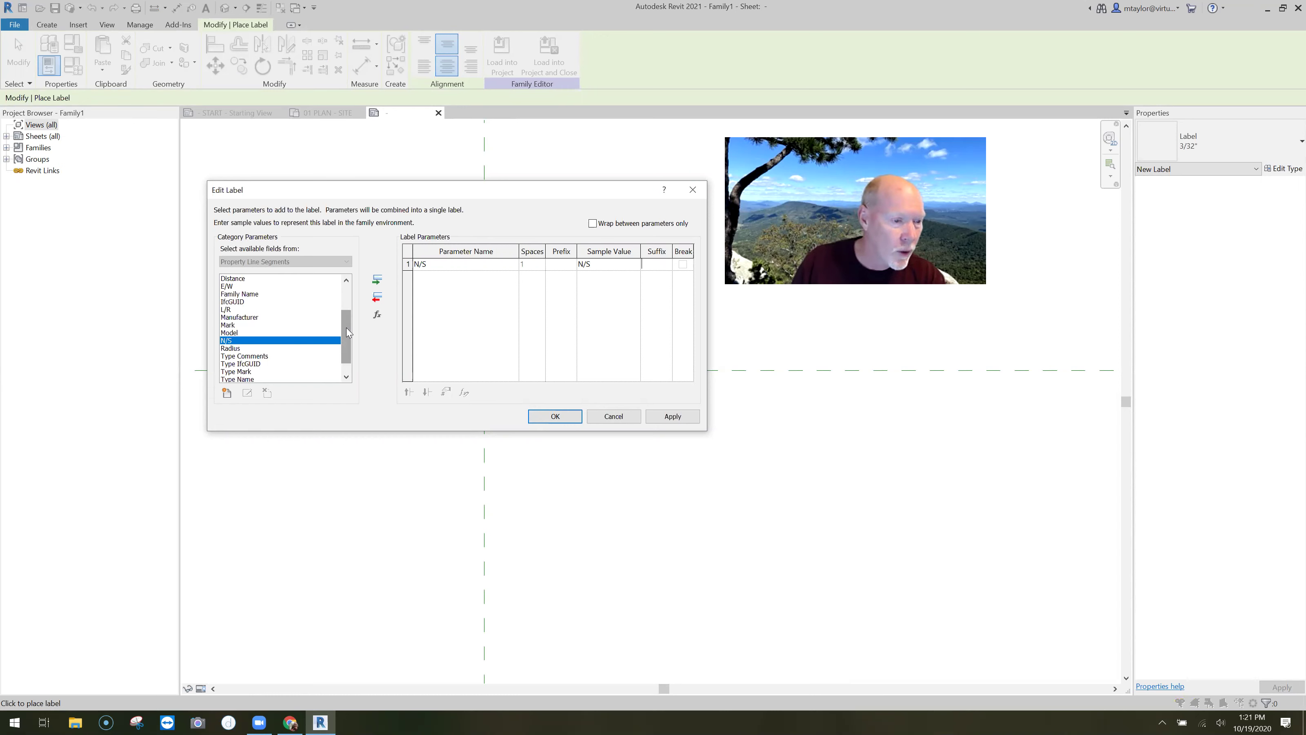
Add Bearing and E/W after N/S in the label parameters and confirm the label
scroll(346, 312, "down", 1)
scroll(346, 308, "up", 2)
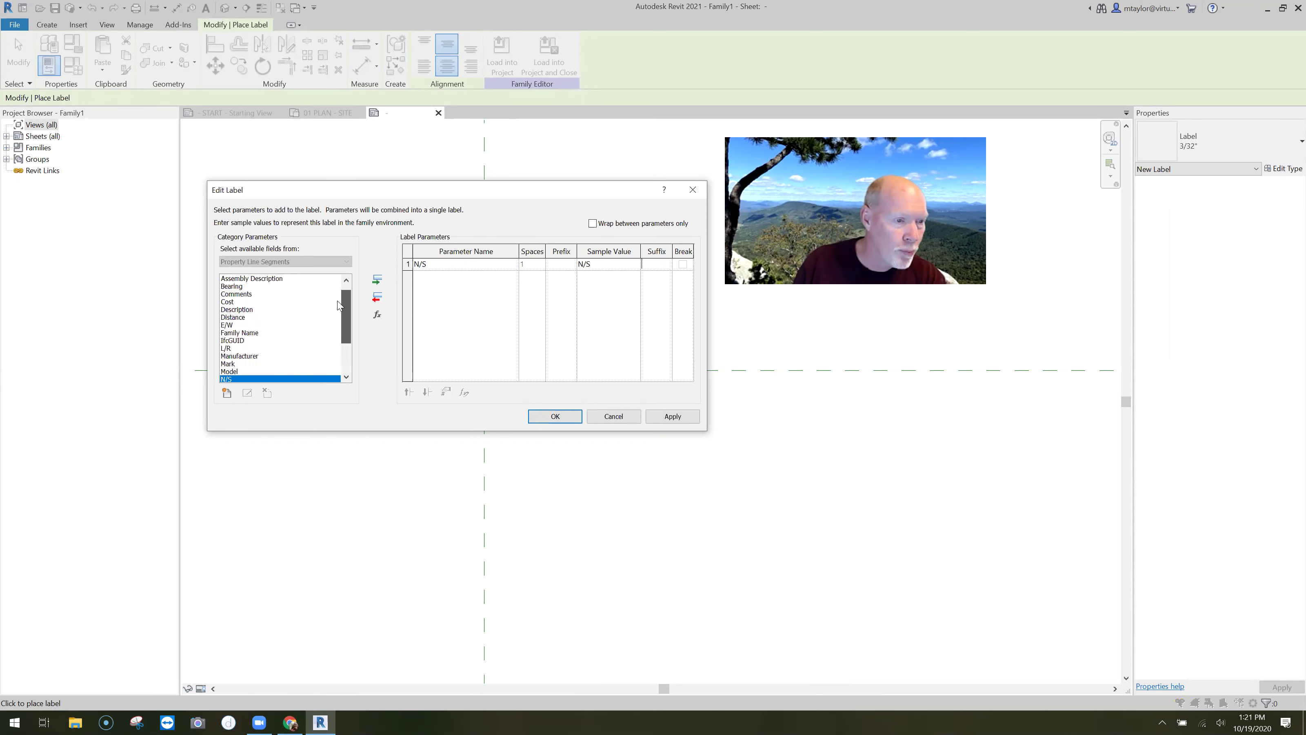
left_click(380, 281)
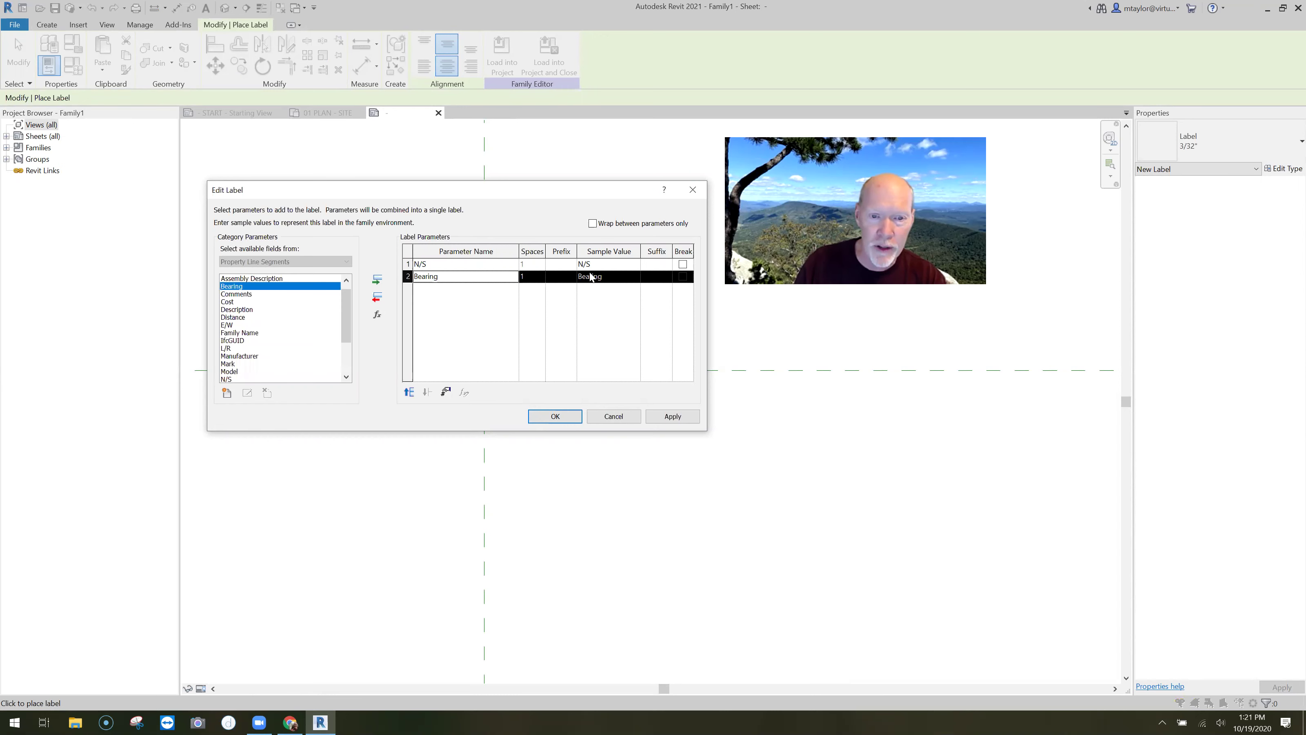
left_click(234, 324)
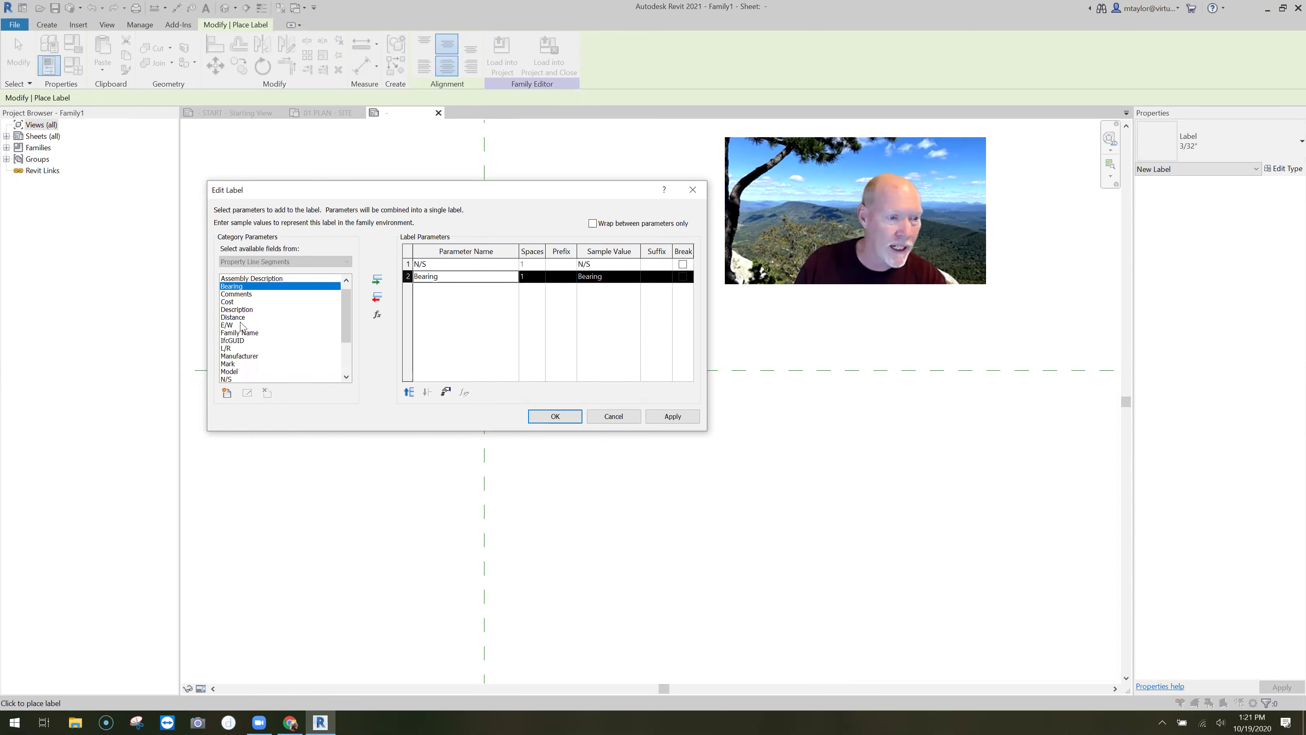
left_click(379, 281)
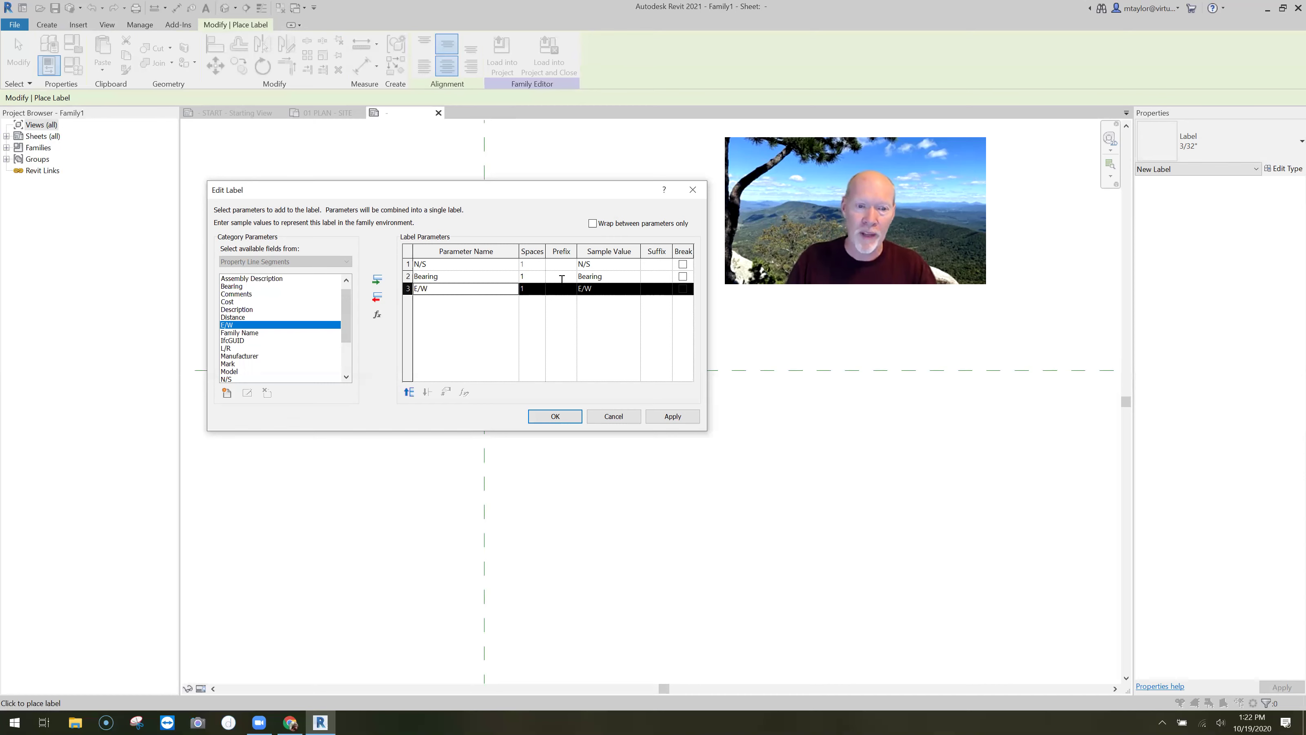
left_click(562, 265)
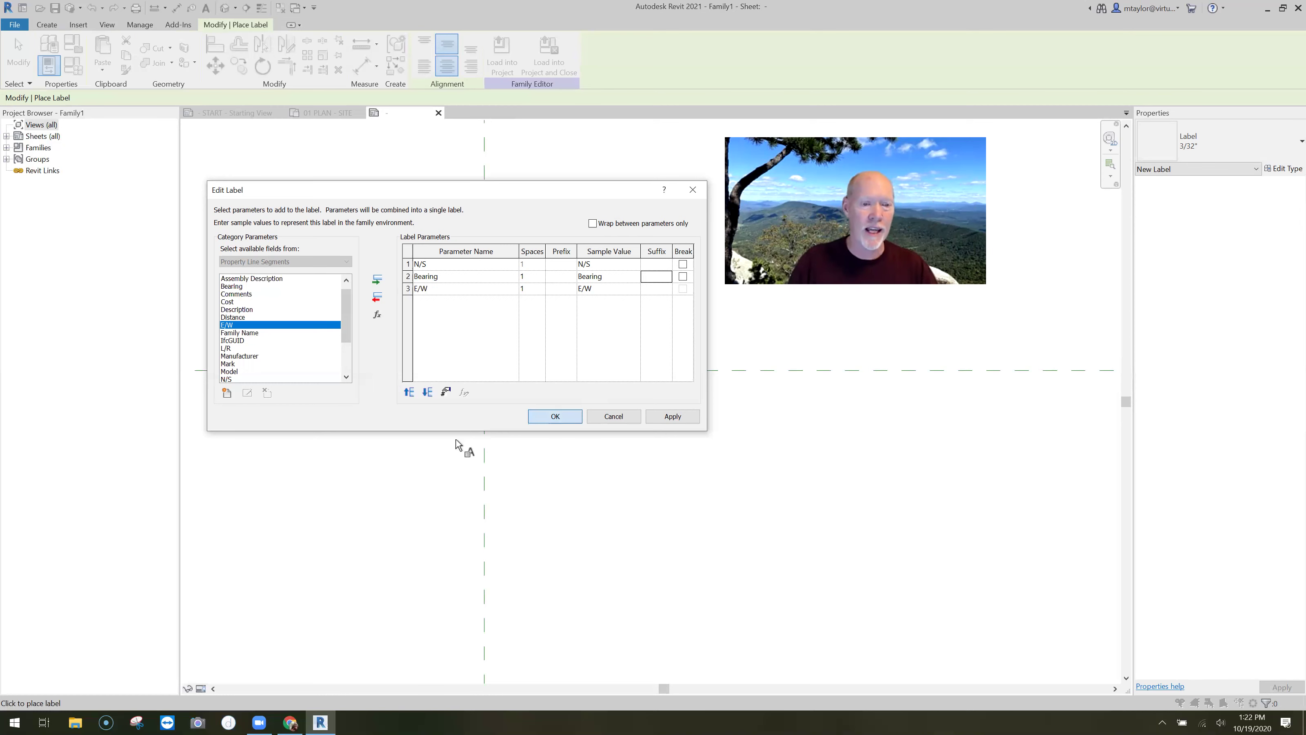
key("Return")
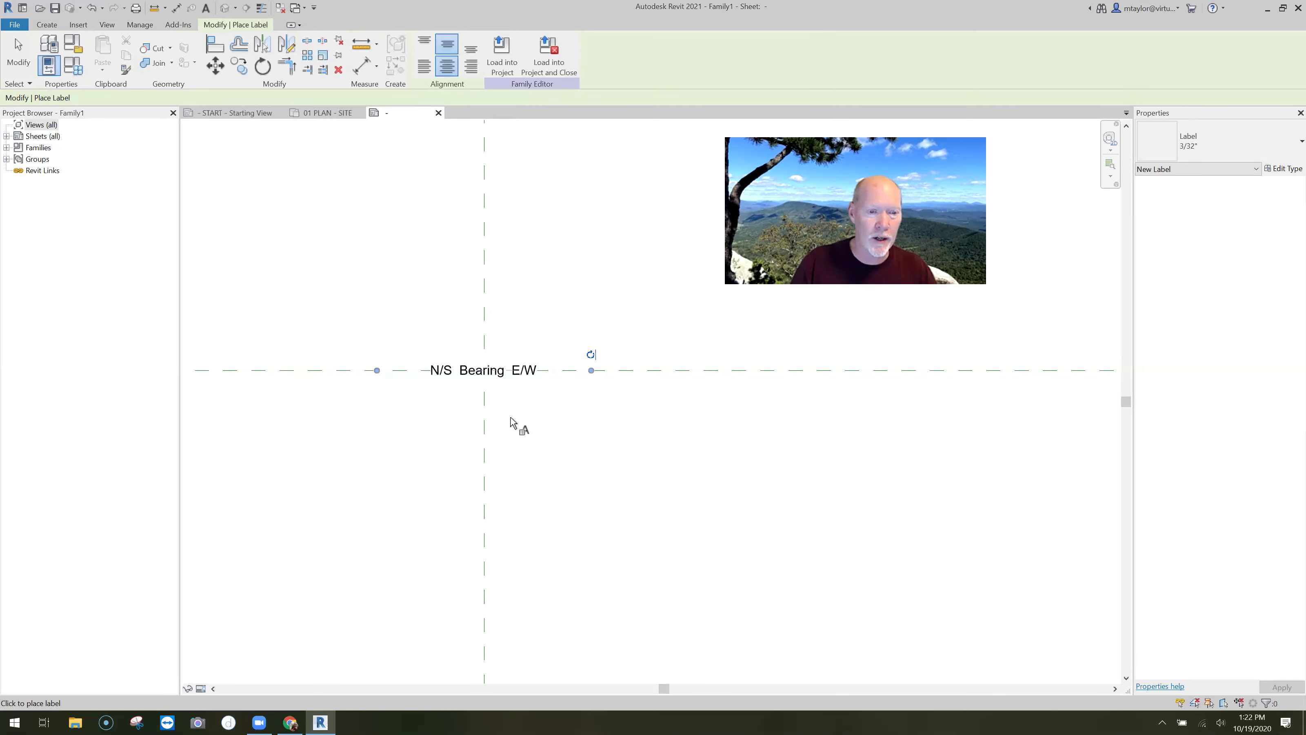
Nudge the N/S Bearing E/W label up so it sits just above the horizontal reference plane
scroll(562, 416, "up", 2)
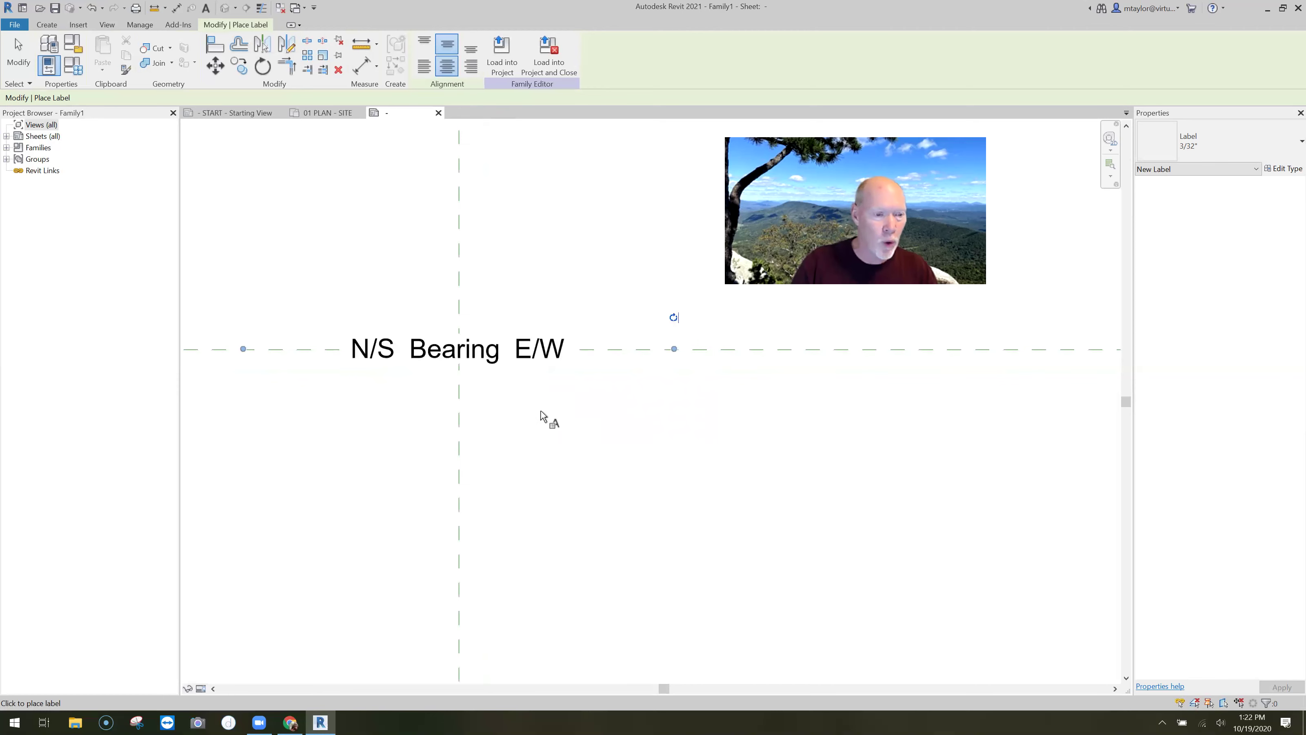
scroll(540, 411, "down", 2)
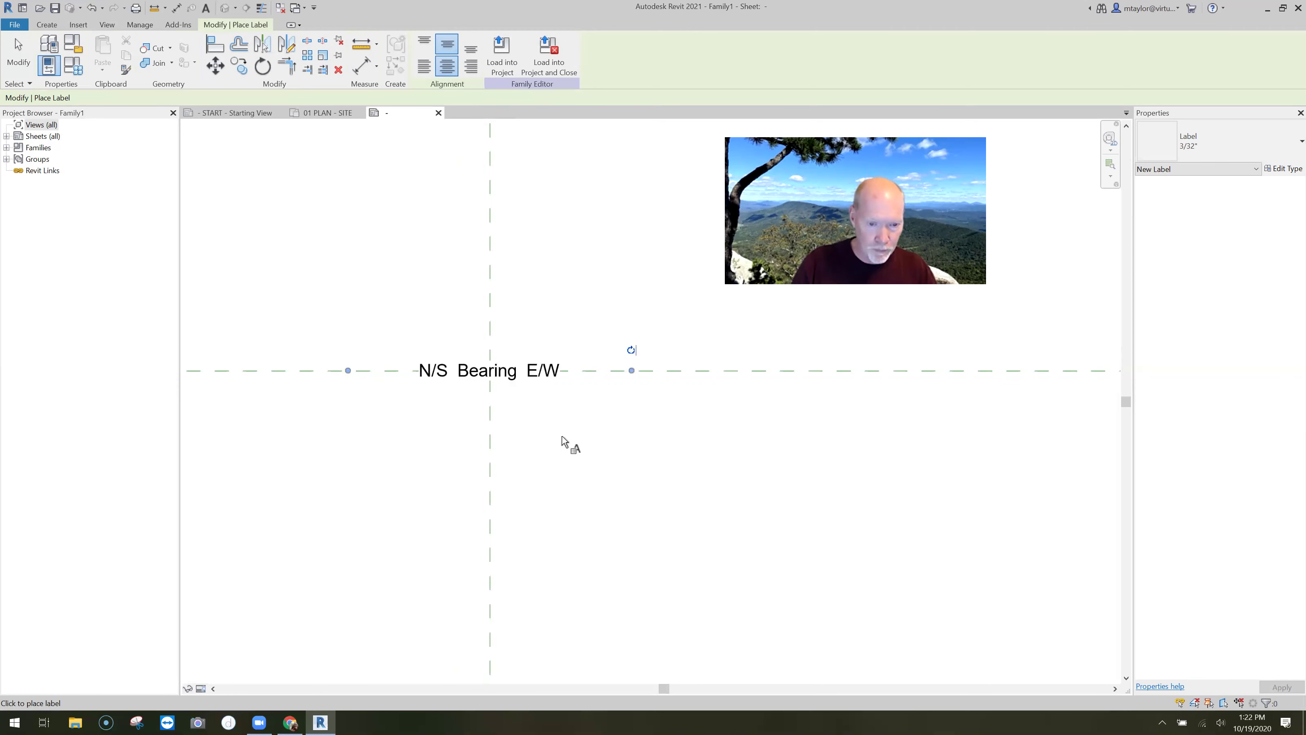
key("Escape")
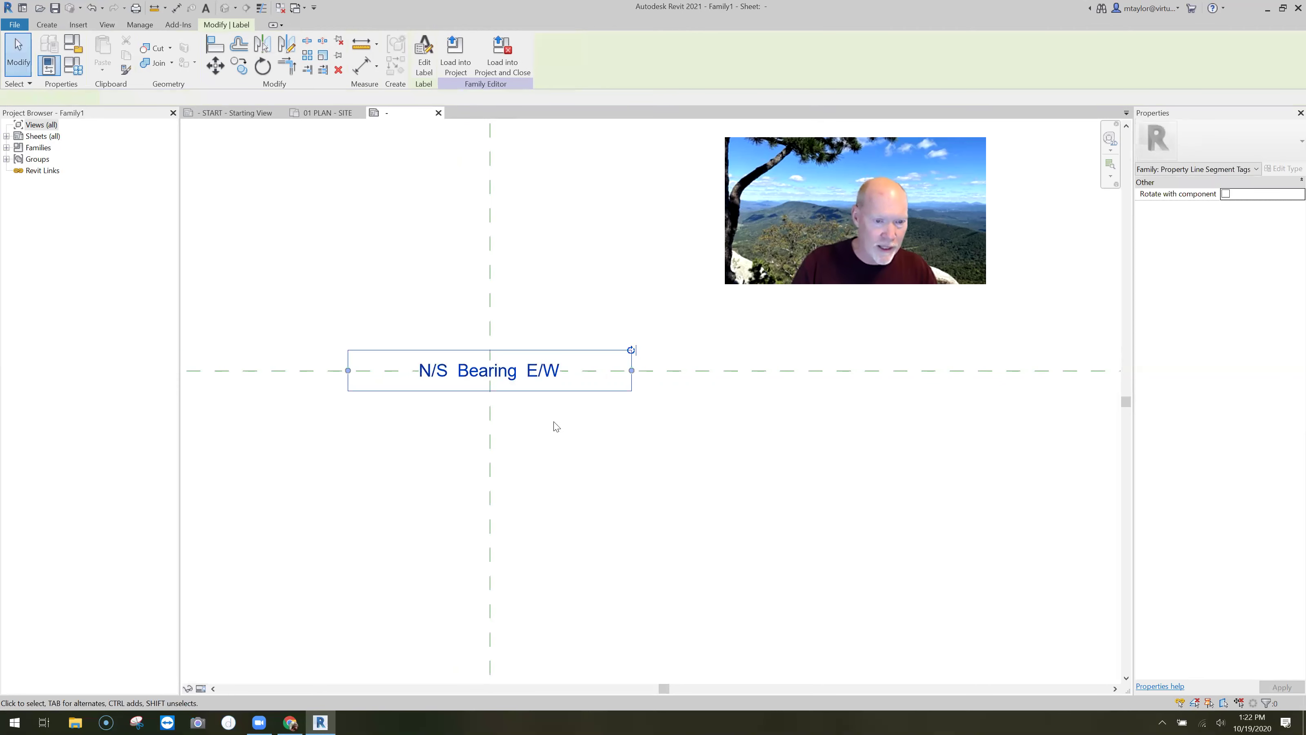
left_click(485, 369)
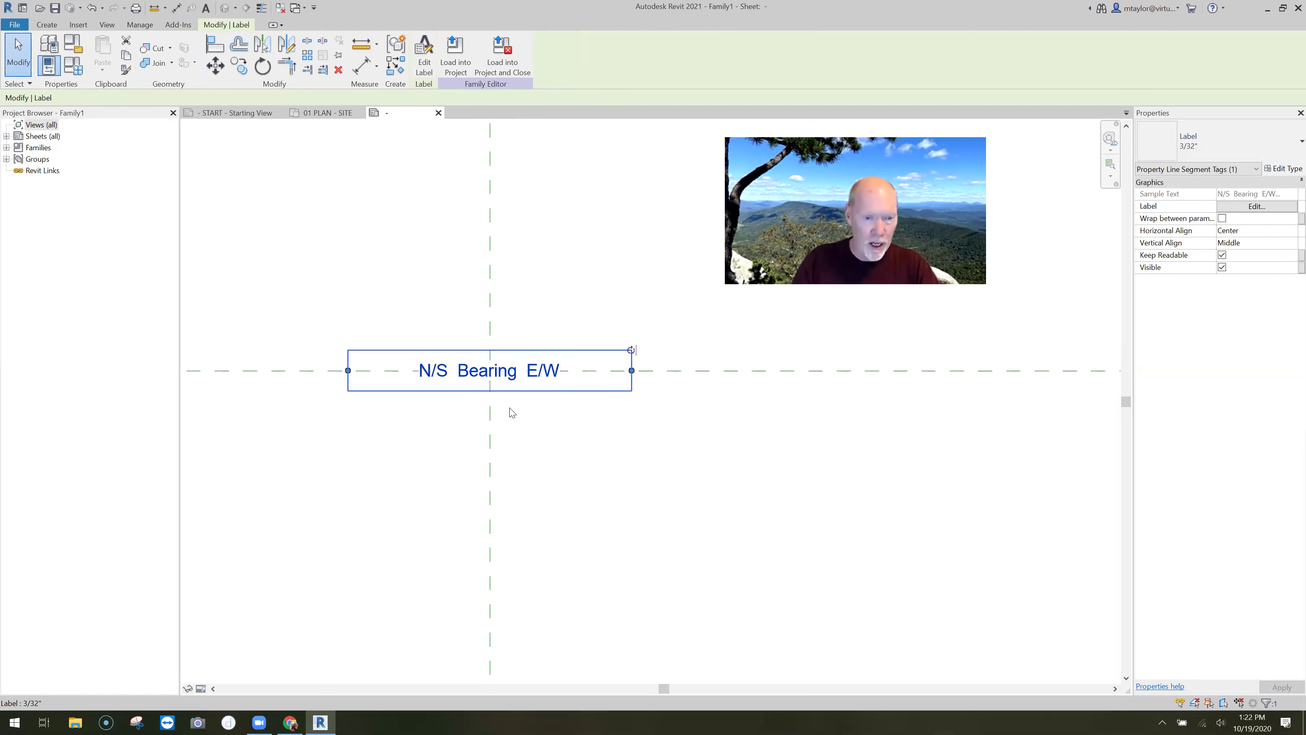
key("Up")
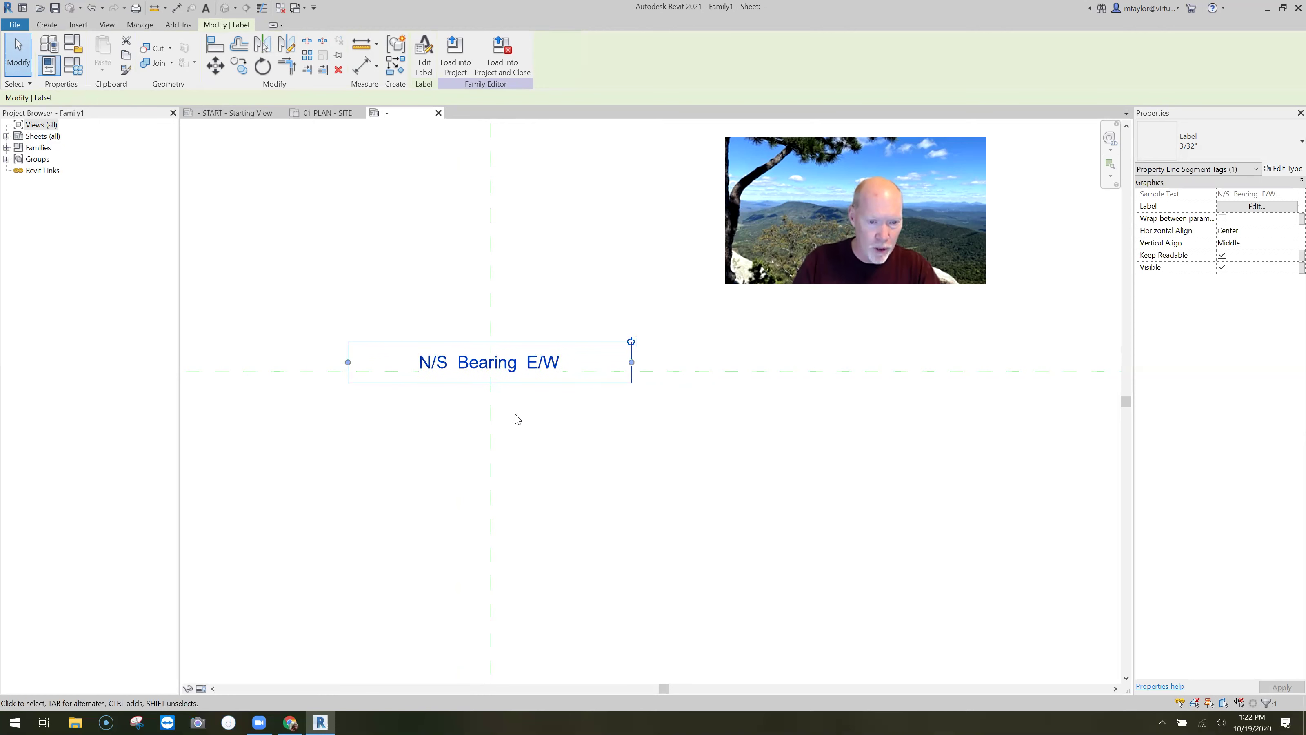
key("Up")
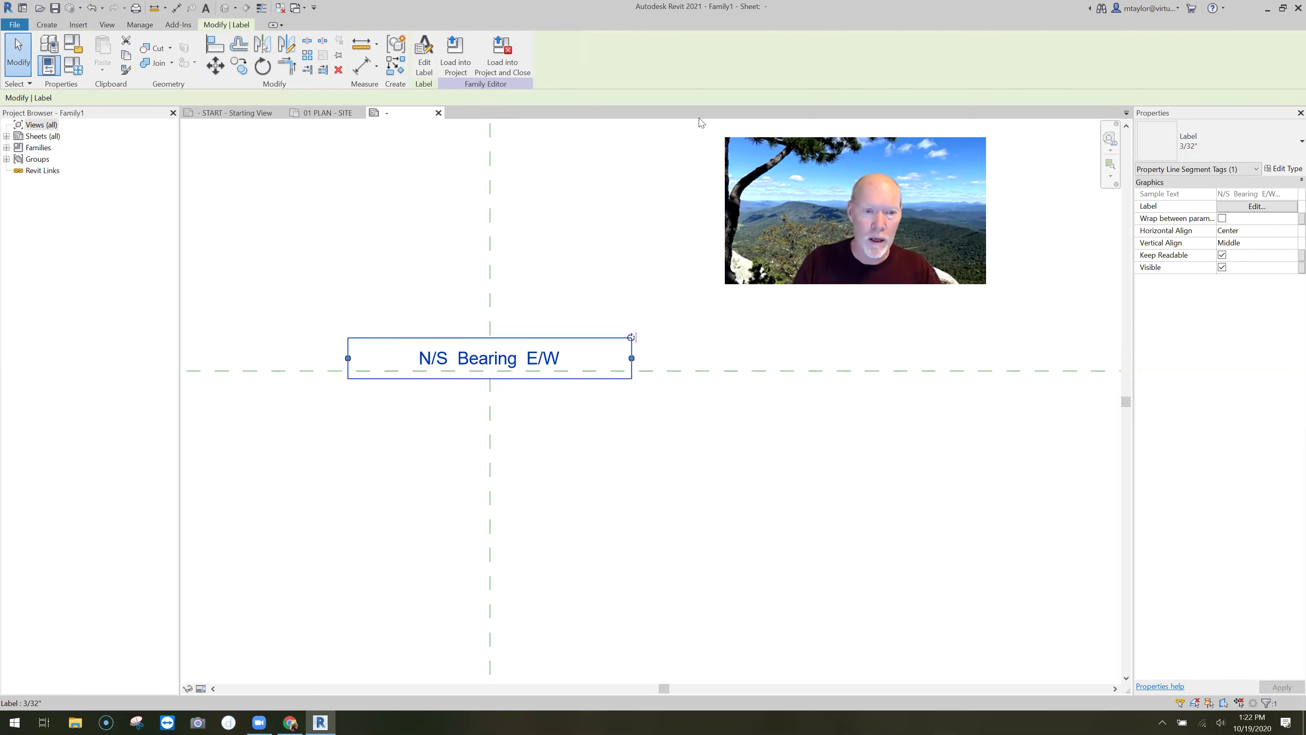
Set the label type's Background to Transparent and clear the selection
left_click(400, 285)
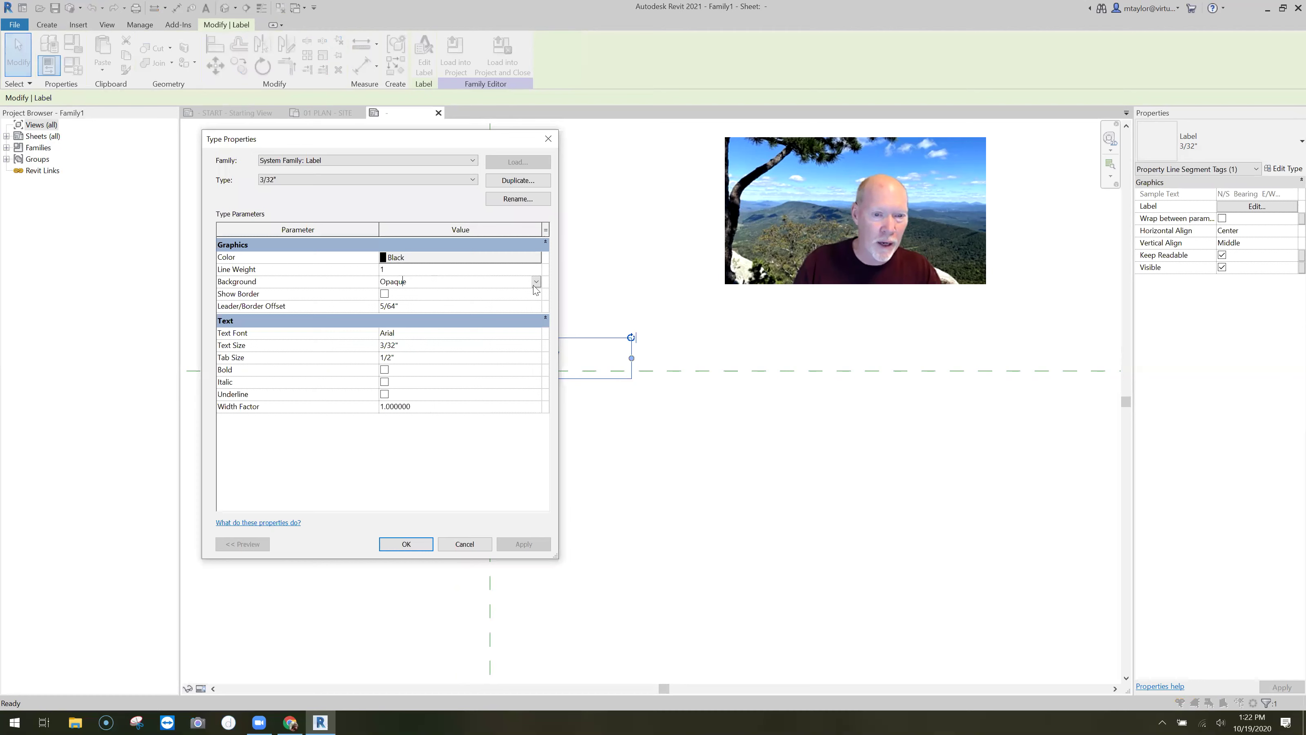
left_click(460, 284)
left_click(528, 335)
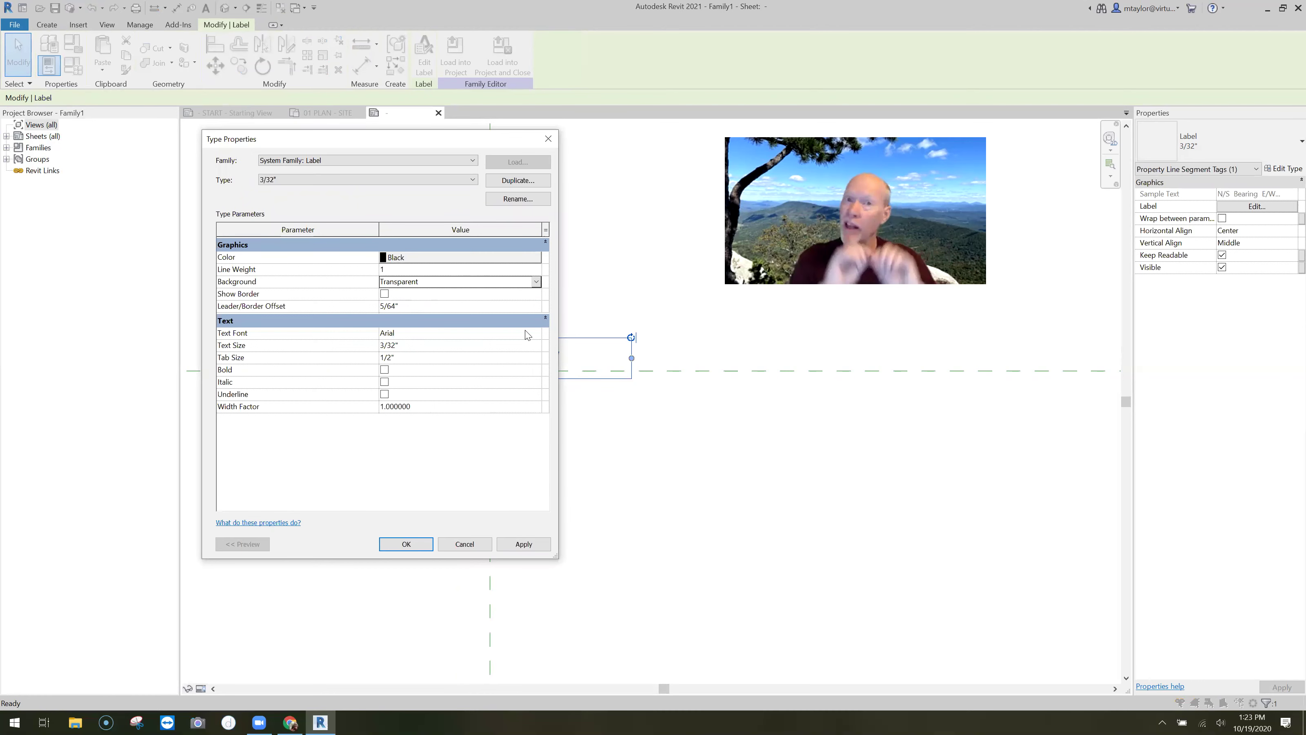
left_click(406, 544)
left_click(510, 403)
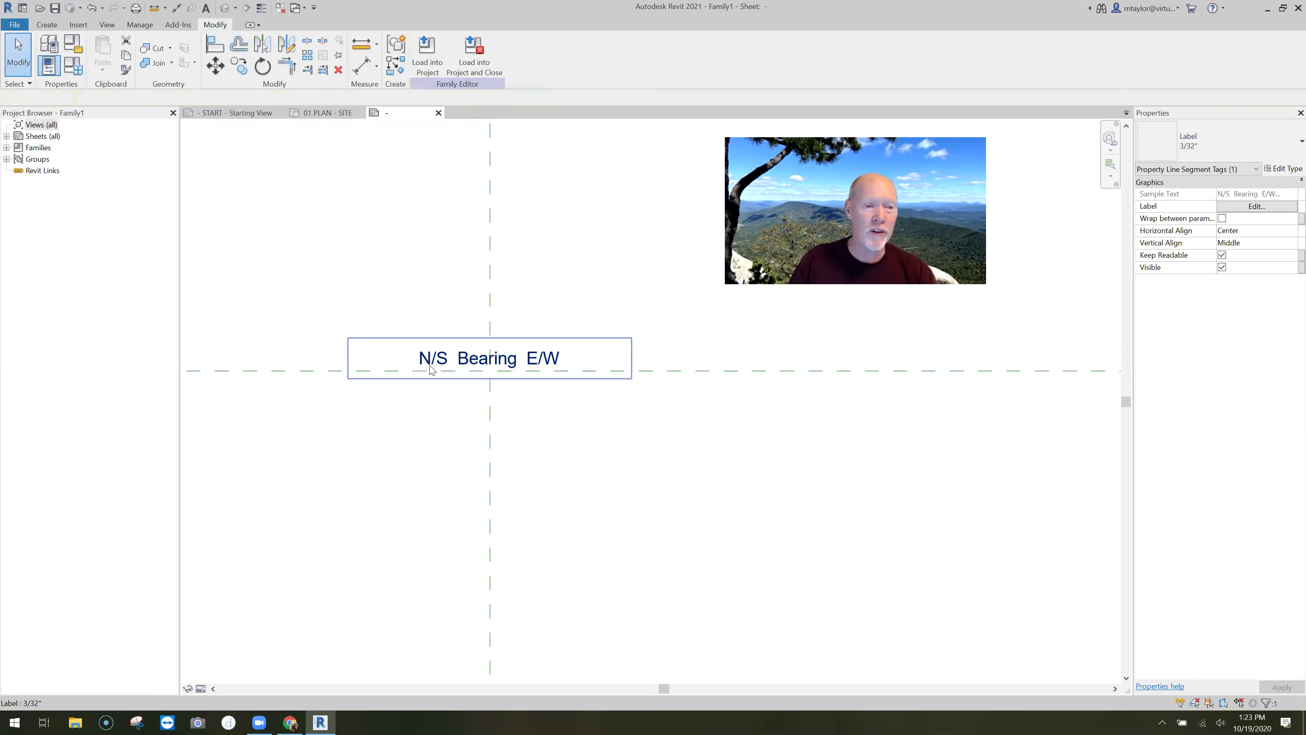
key("Escape")
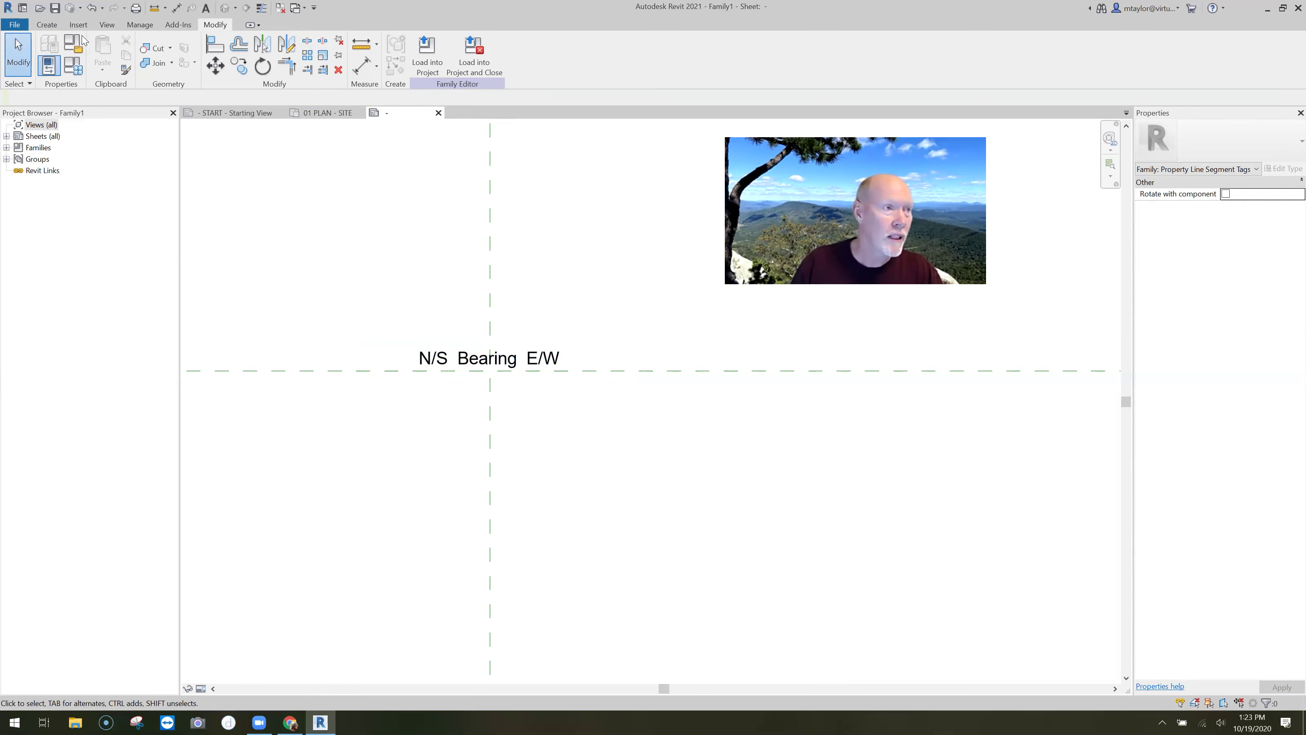
Start a second label under the bearing text using the Distance parameter, leaving its suffix empty
left_click(47, 25)
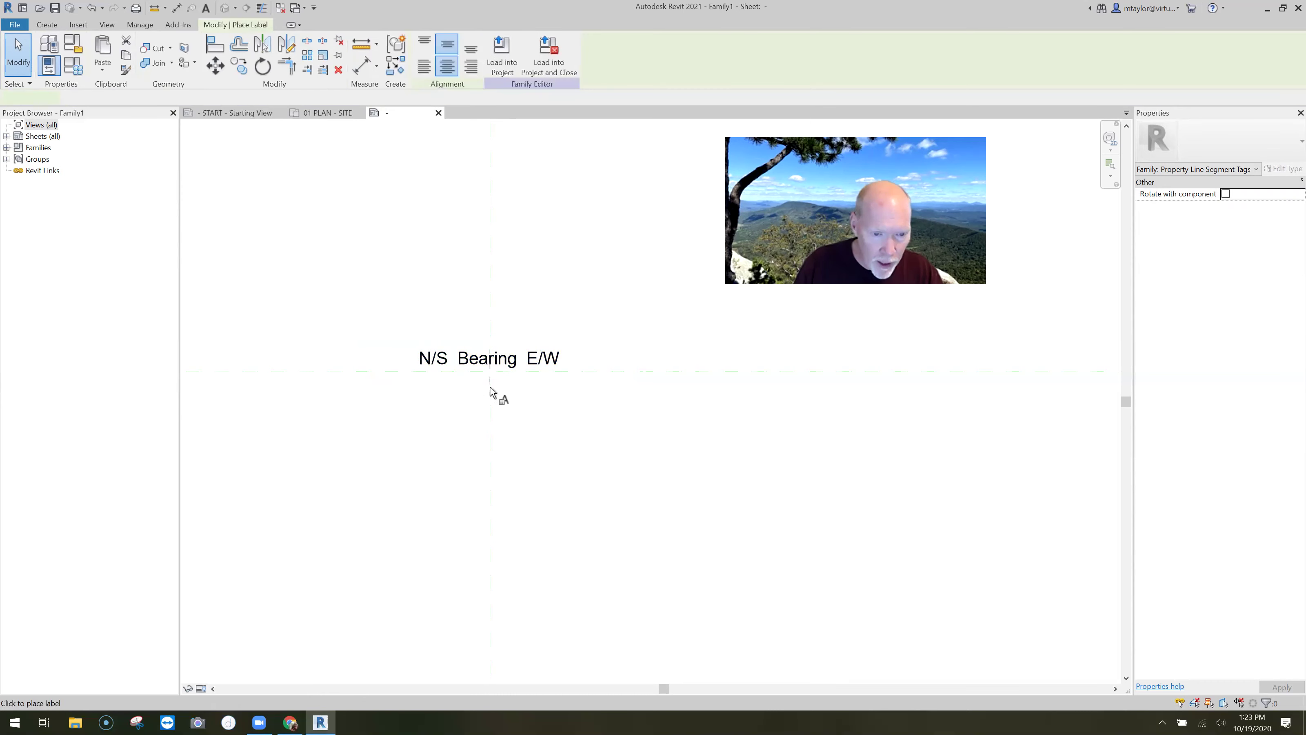
left_click(260, 324)
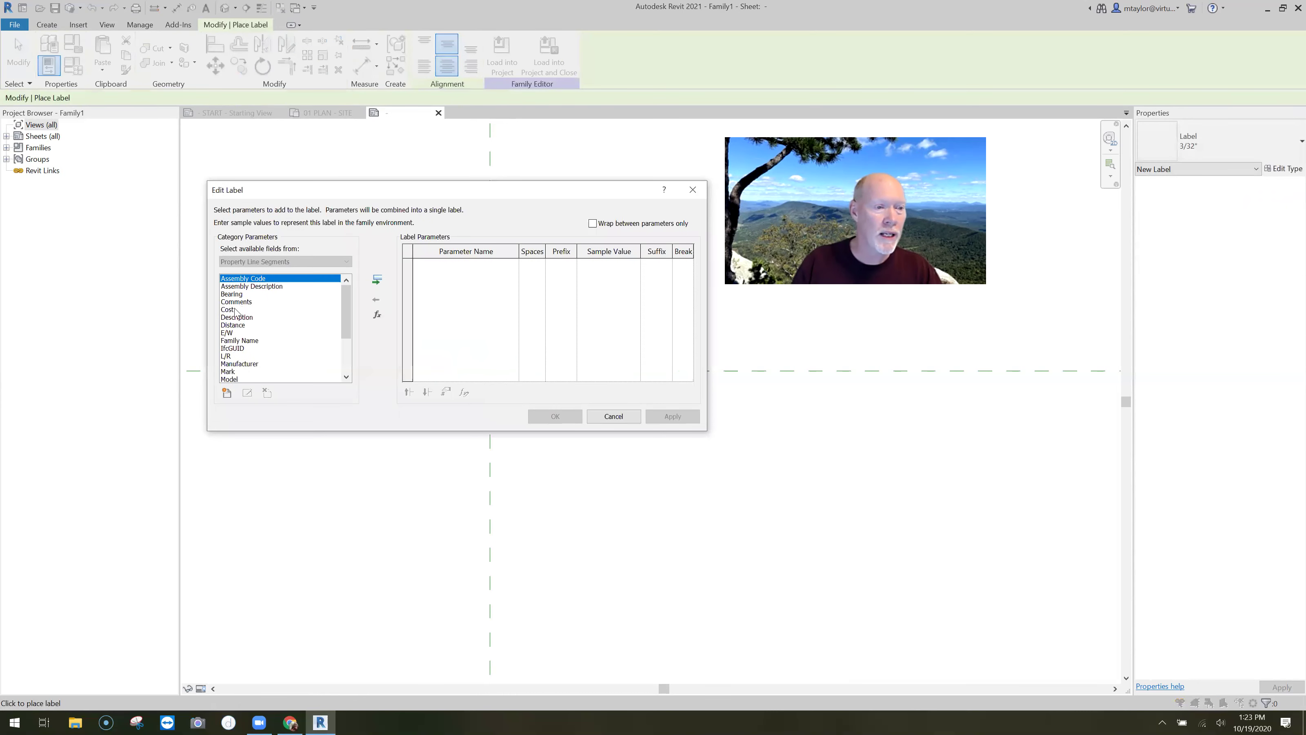
left_click(273, 326)
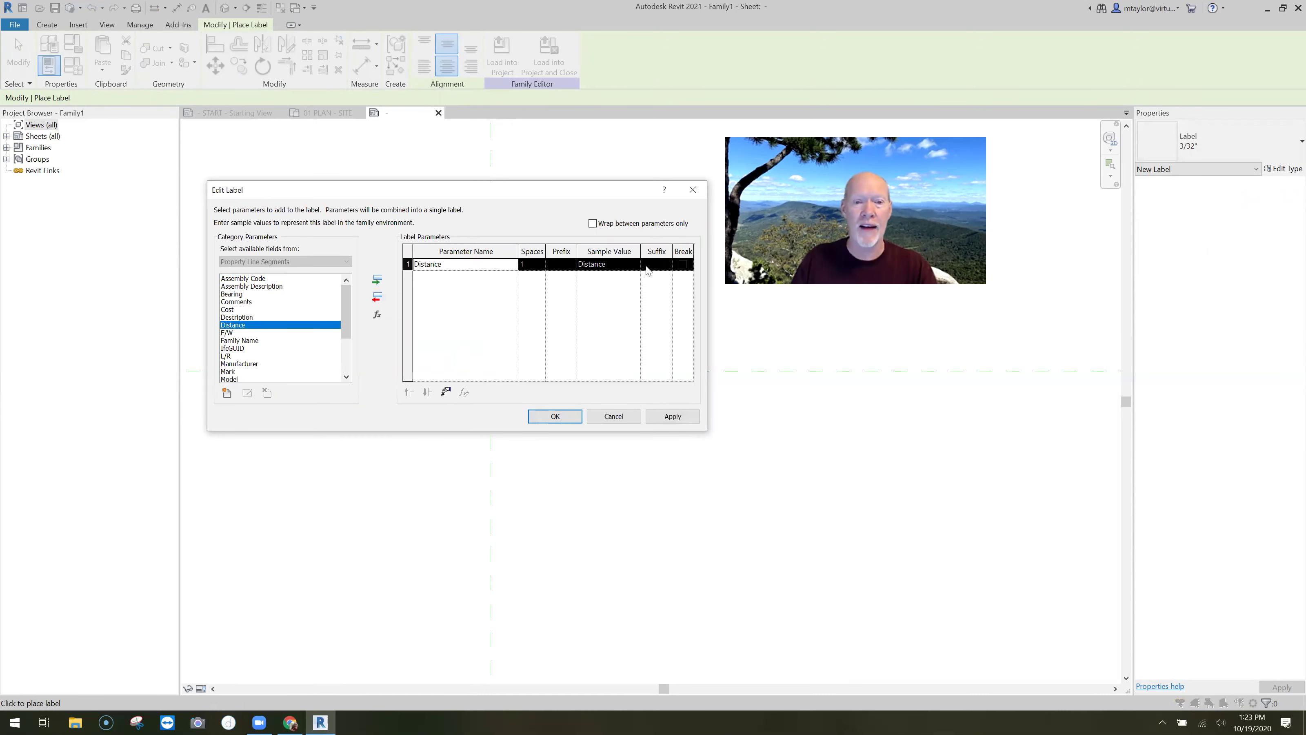
left_click(645, 322)
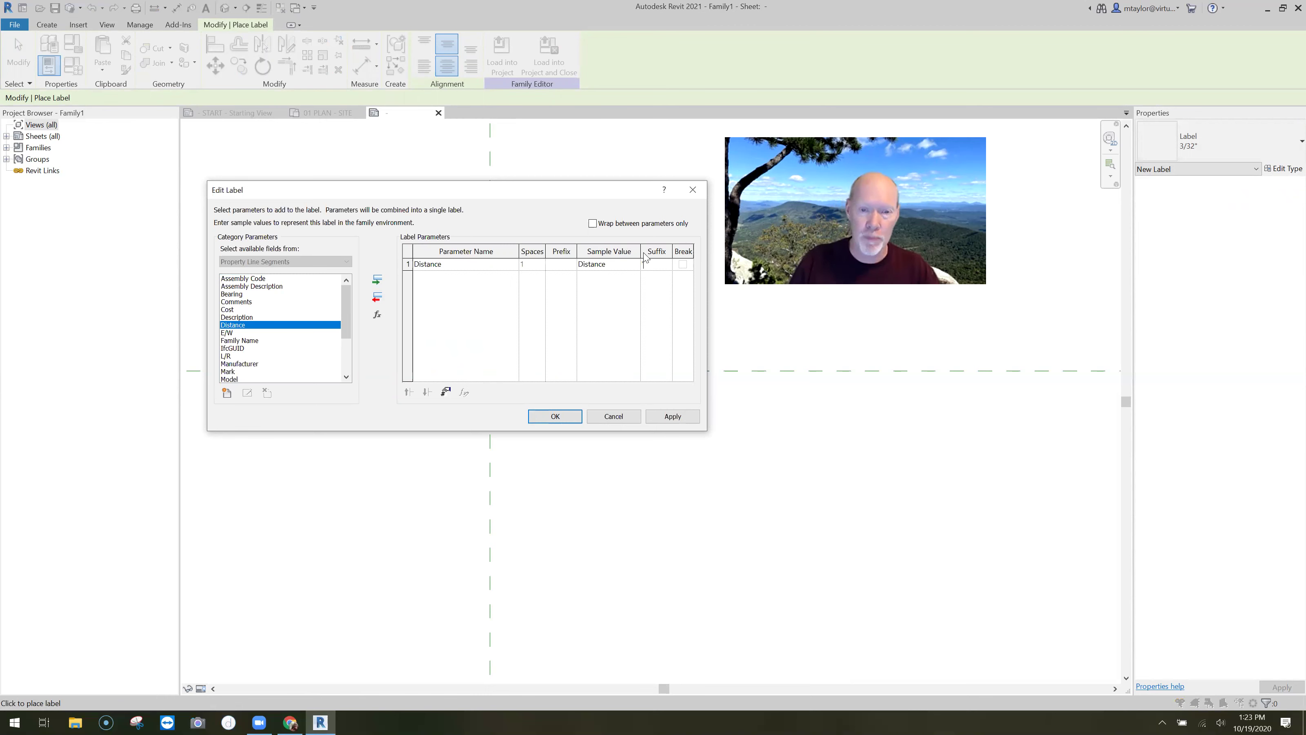
type("'")
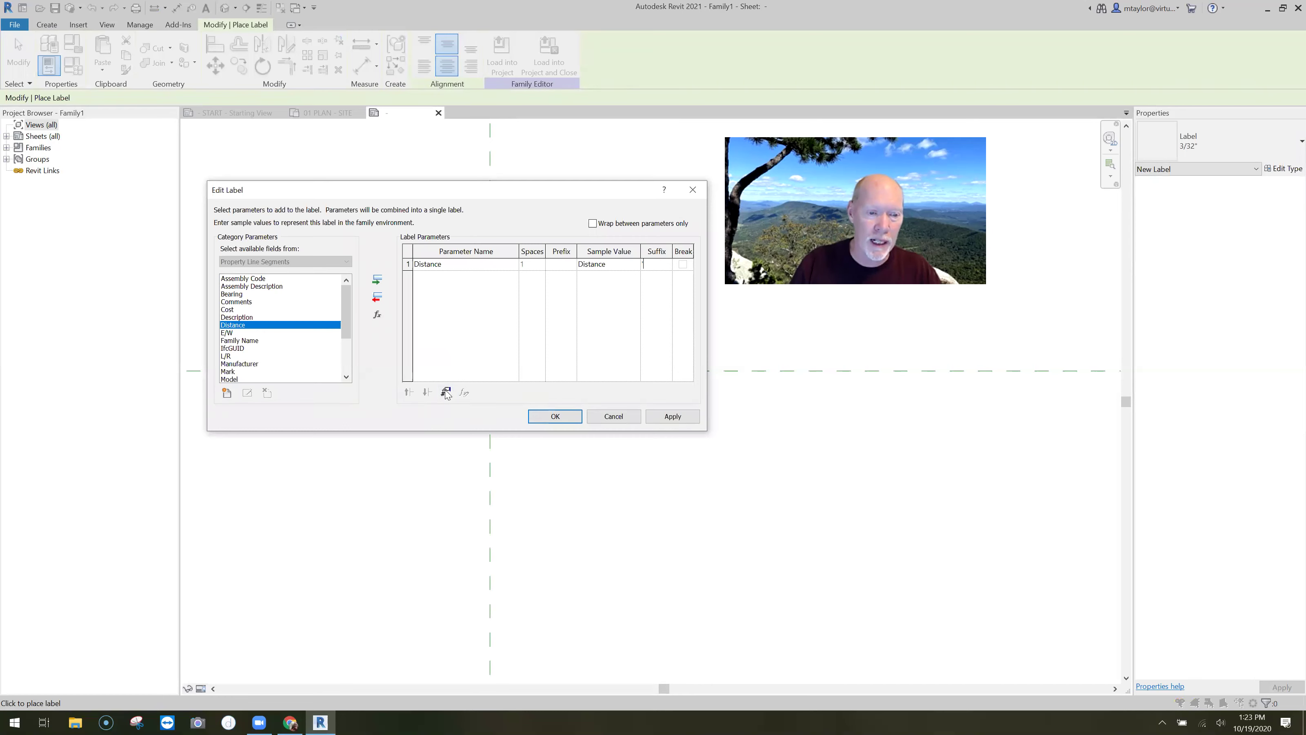
key("BackSpace")
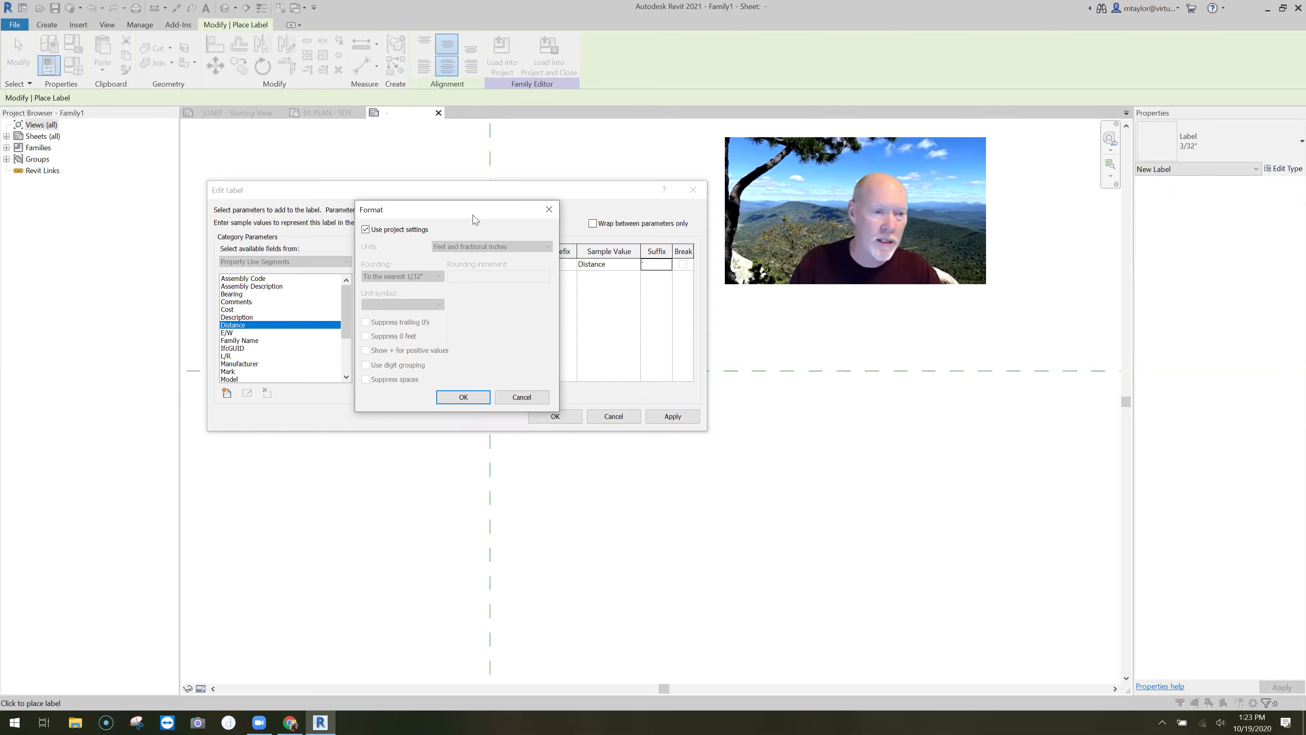
Format the Distance label in US survey feet, rounded to 2 decimal places, instead of project settings
left_click(409, 232)
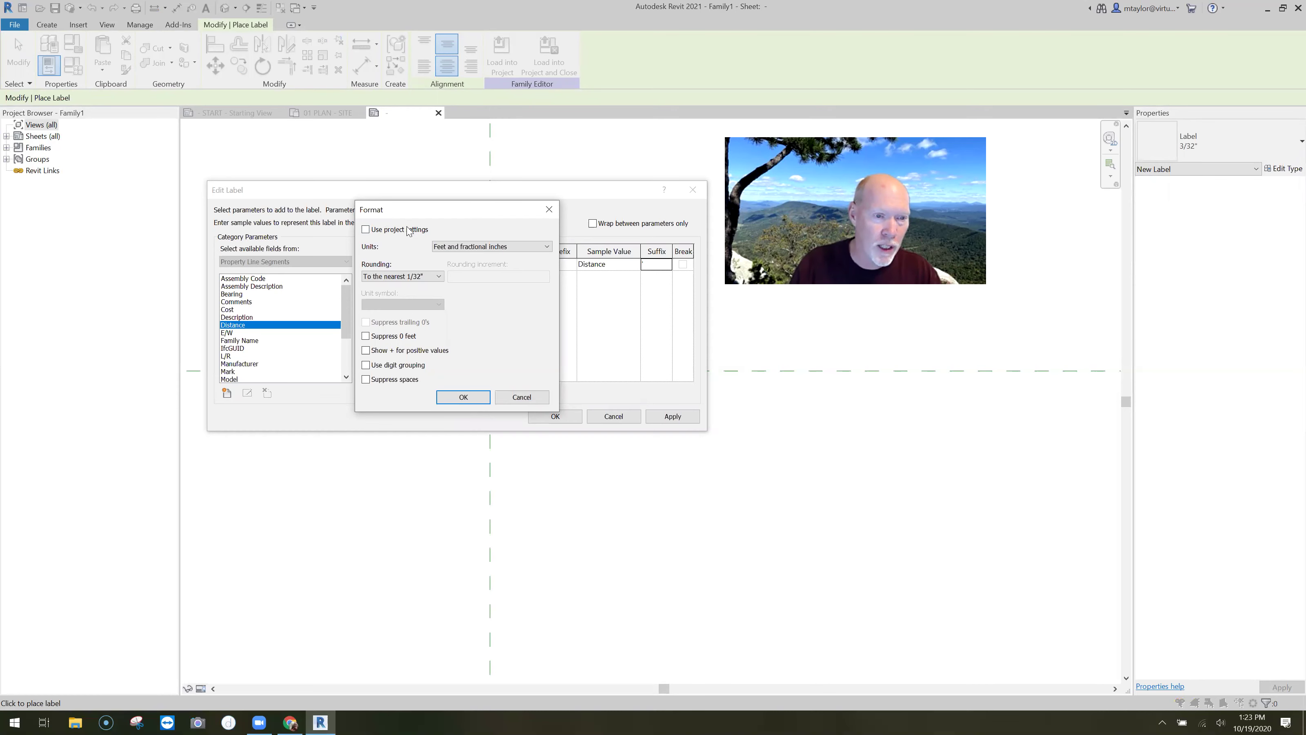
left_click(477, 252)
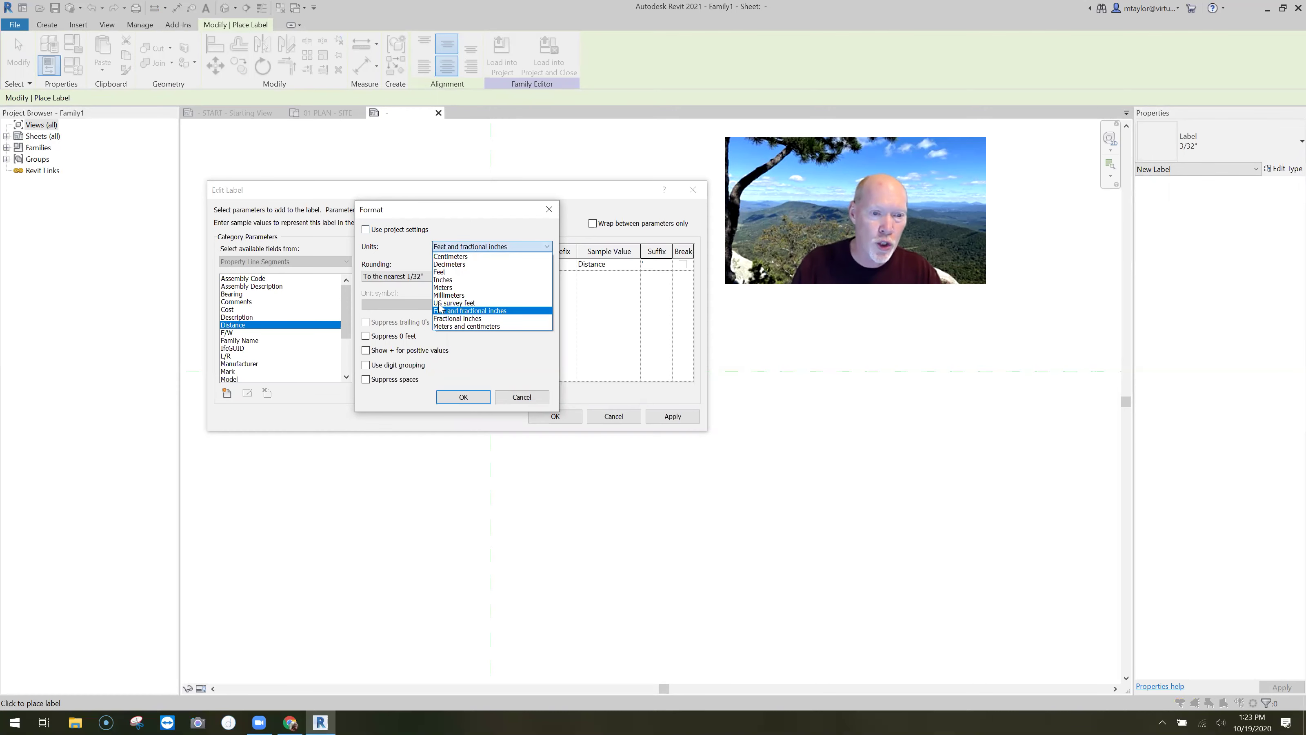
left_click(465, 303)
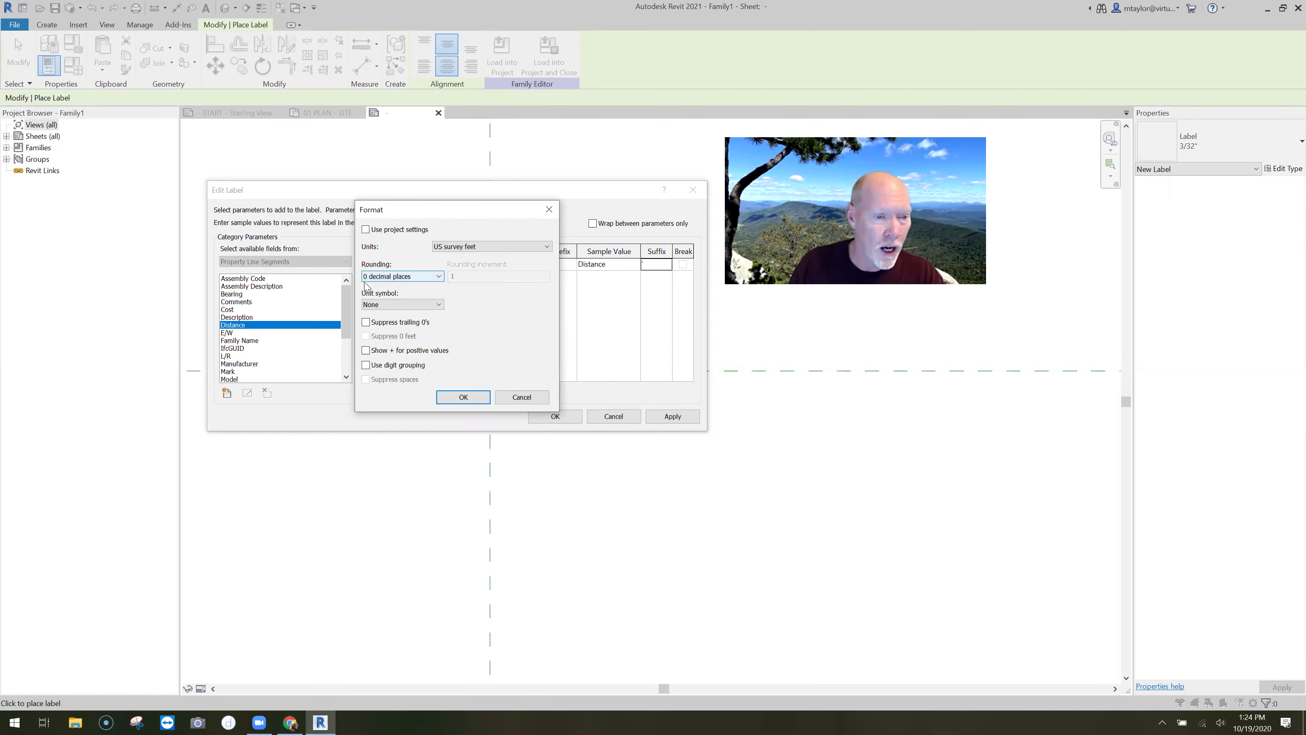
left_click(437, 278)
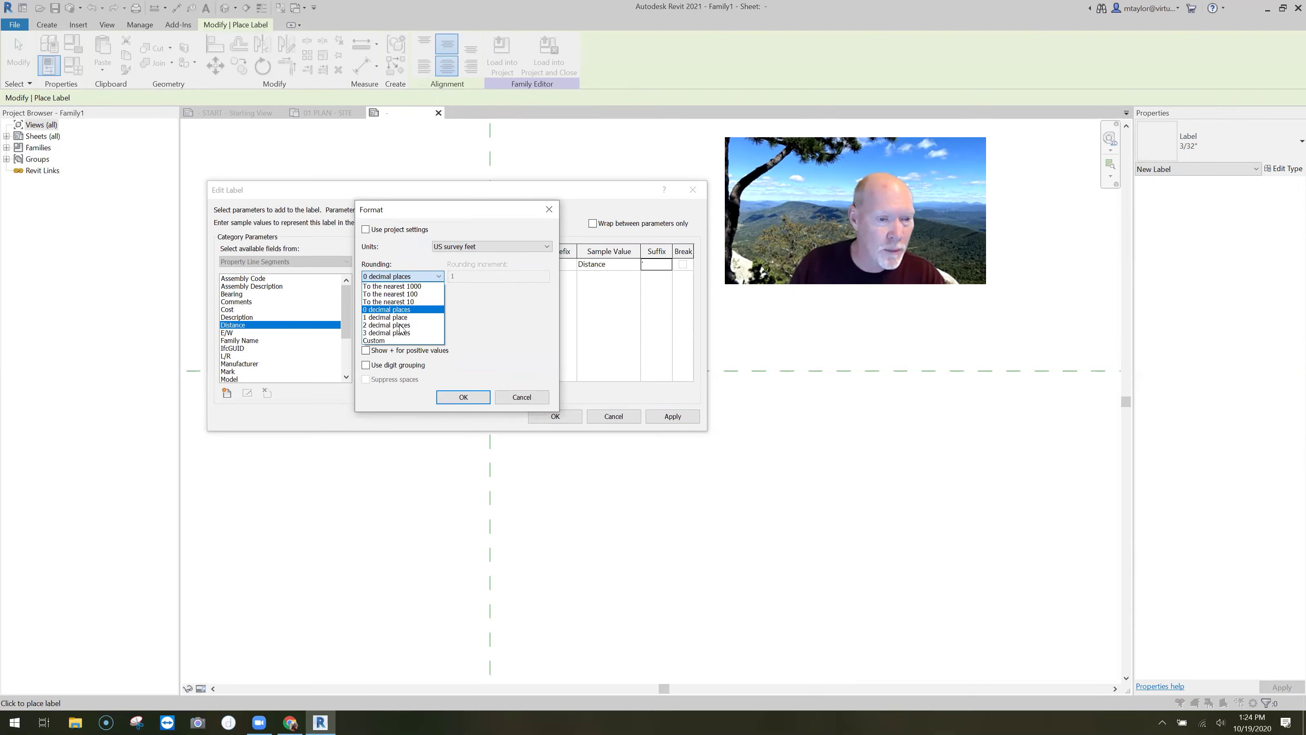
left_click(381, 278)
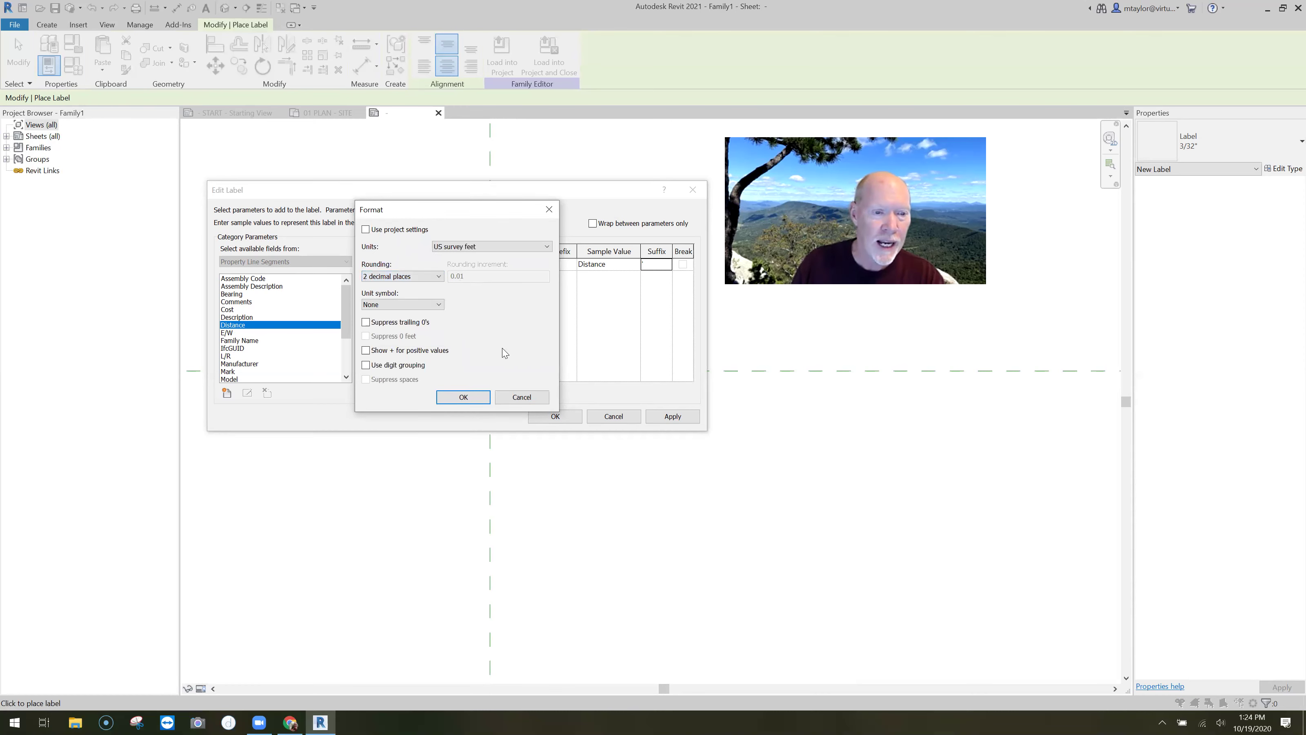
left_click(464, 397)
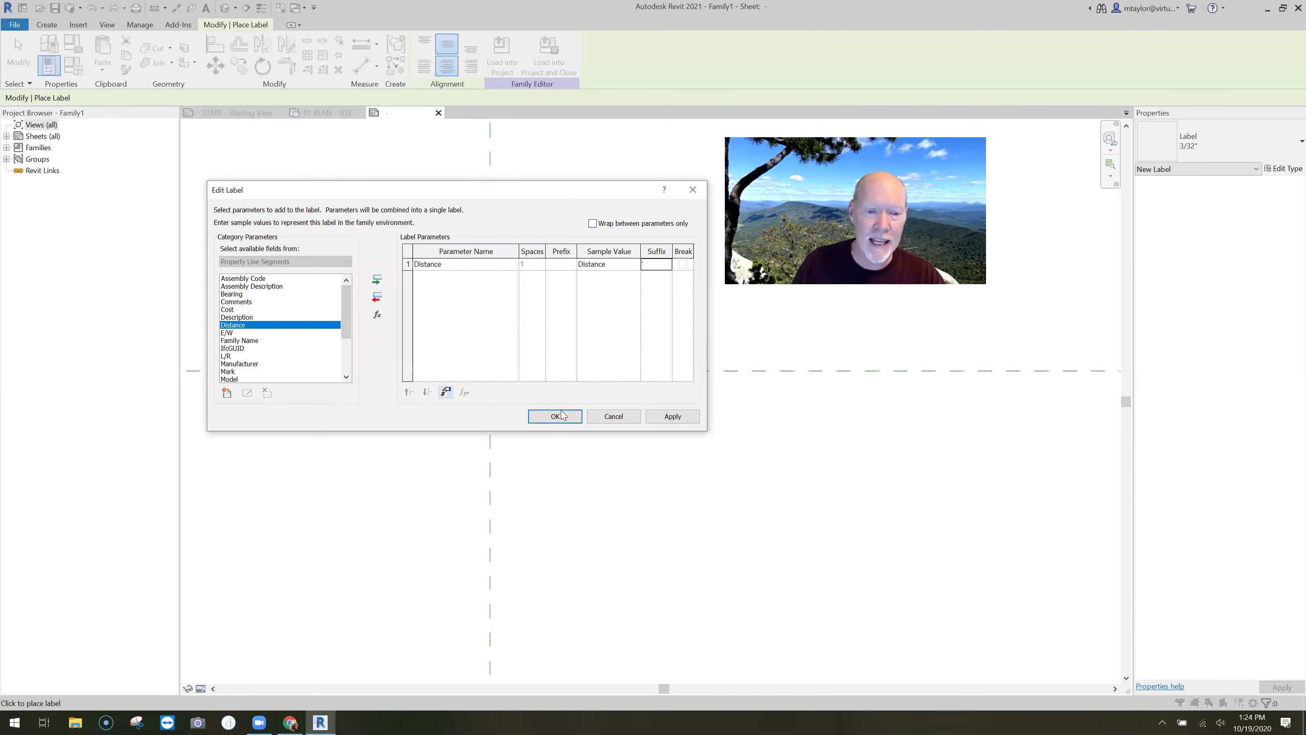
Place the Distance label with sample value 100 (100.00') directly beneath the N/S Bearing E/W label
left_click(613, 263)
key("shift+Home")
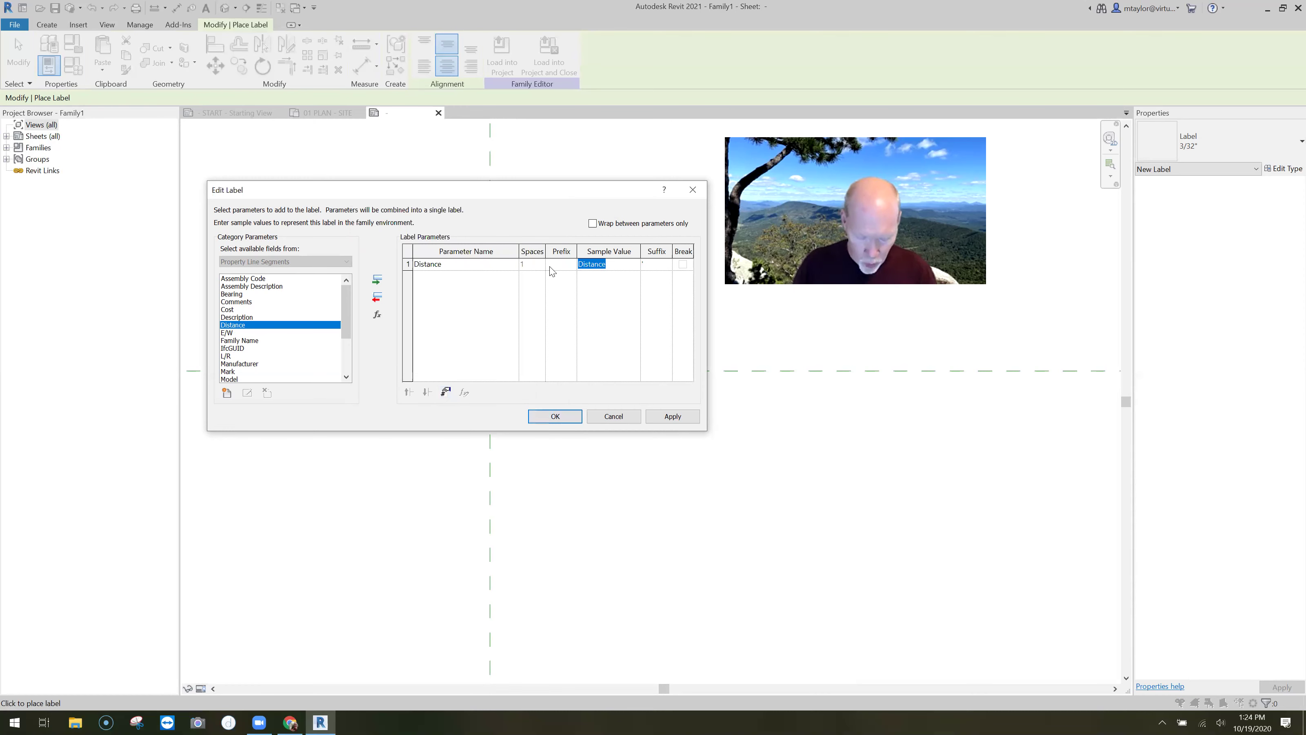
type("1")
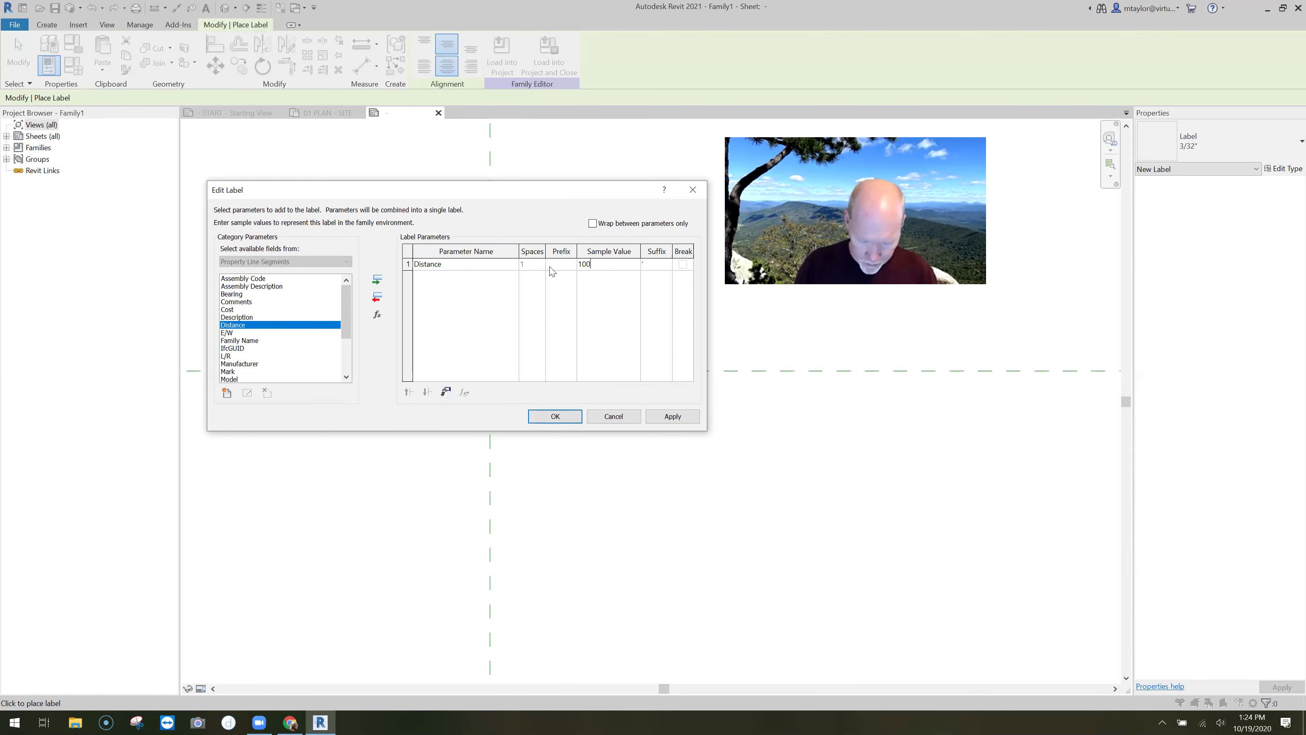
type("00")
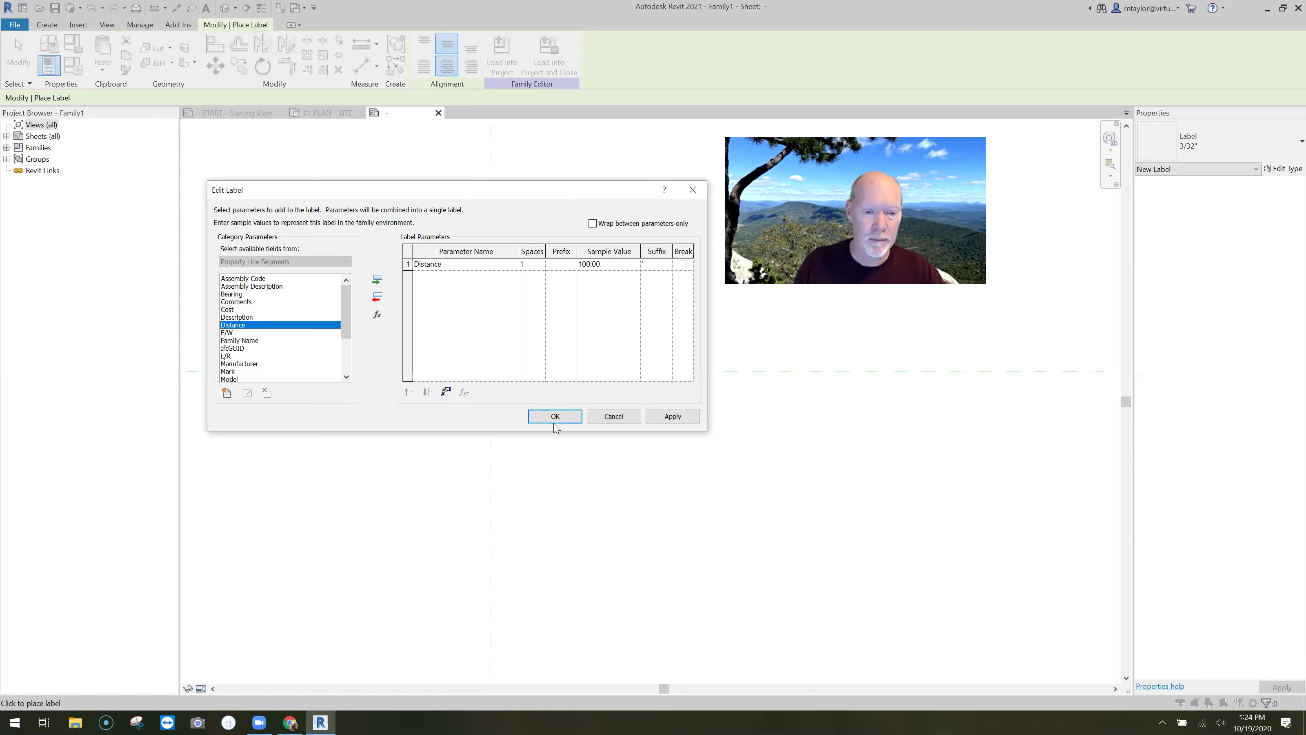
left_click(554, 419)
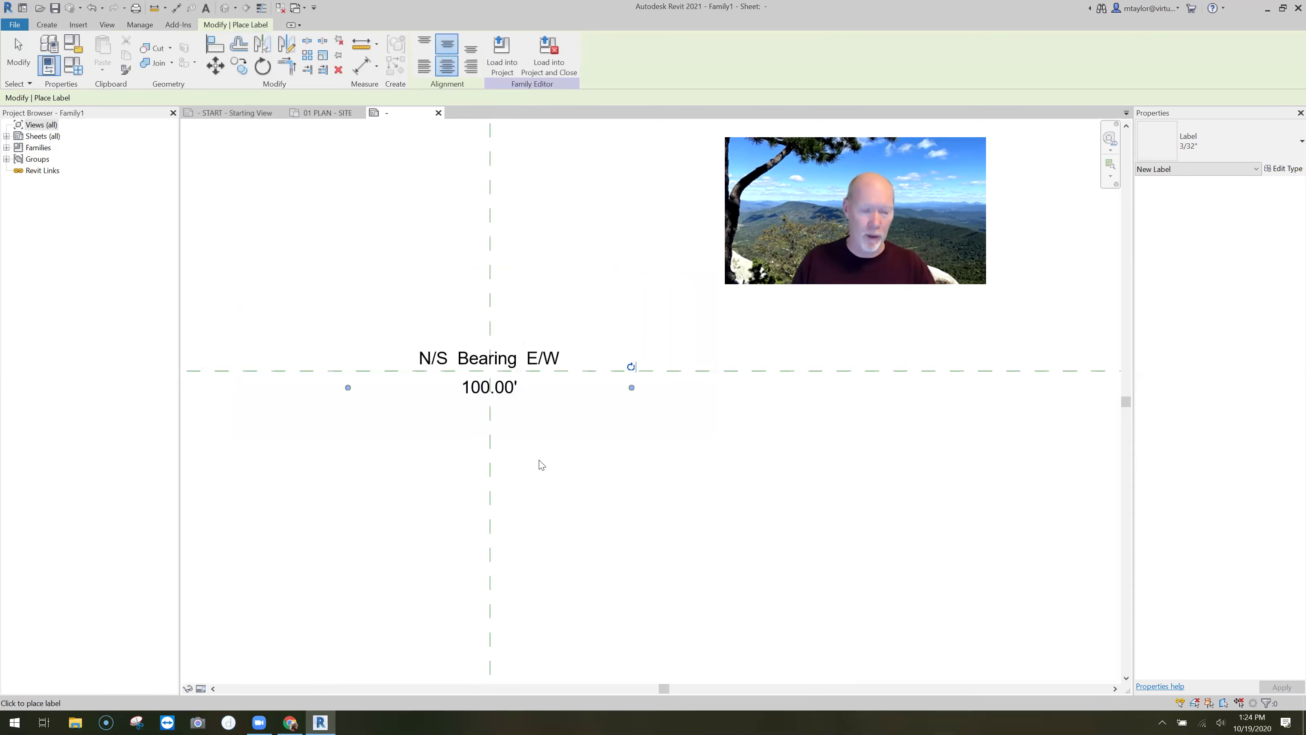
left_click(512, 403)
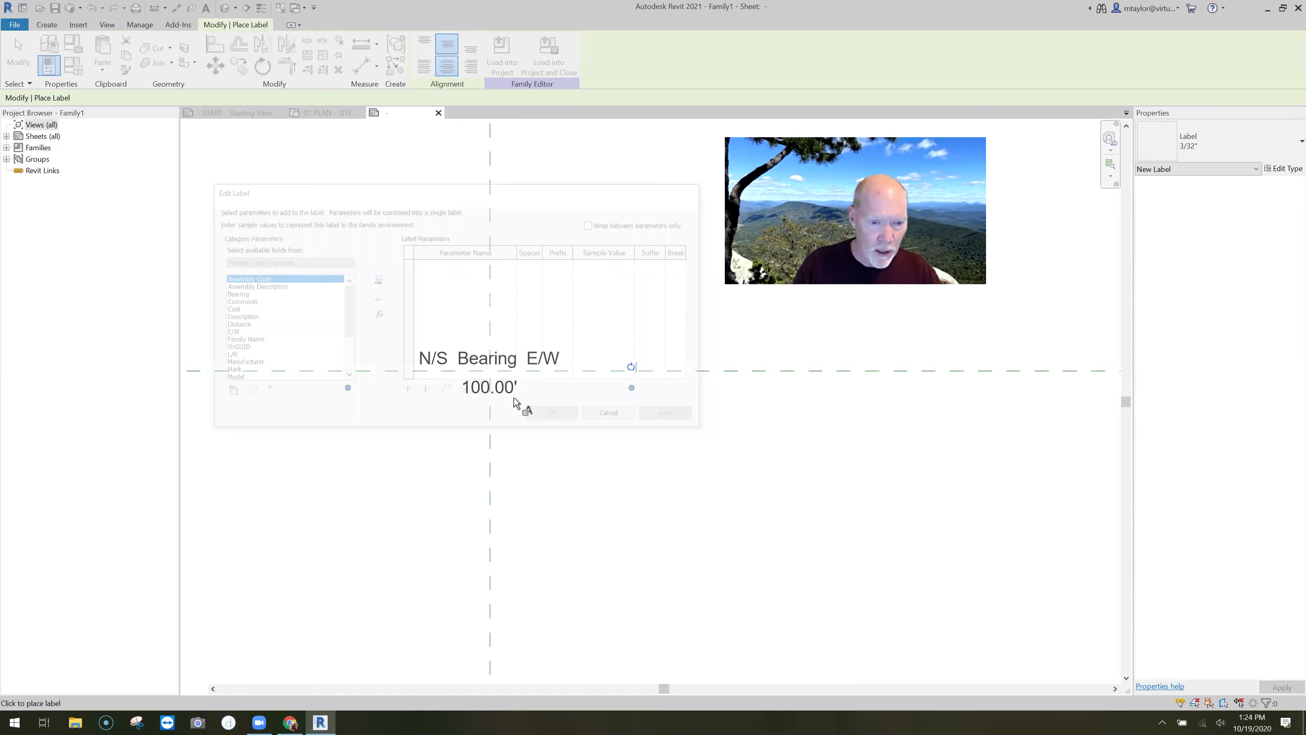
key("Escape")
key("Escape")
left_click(503, 432)
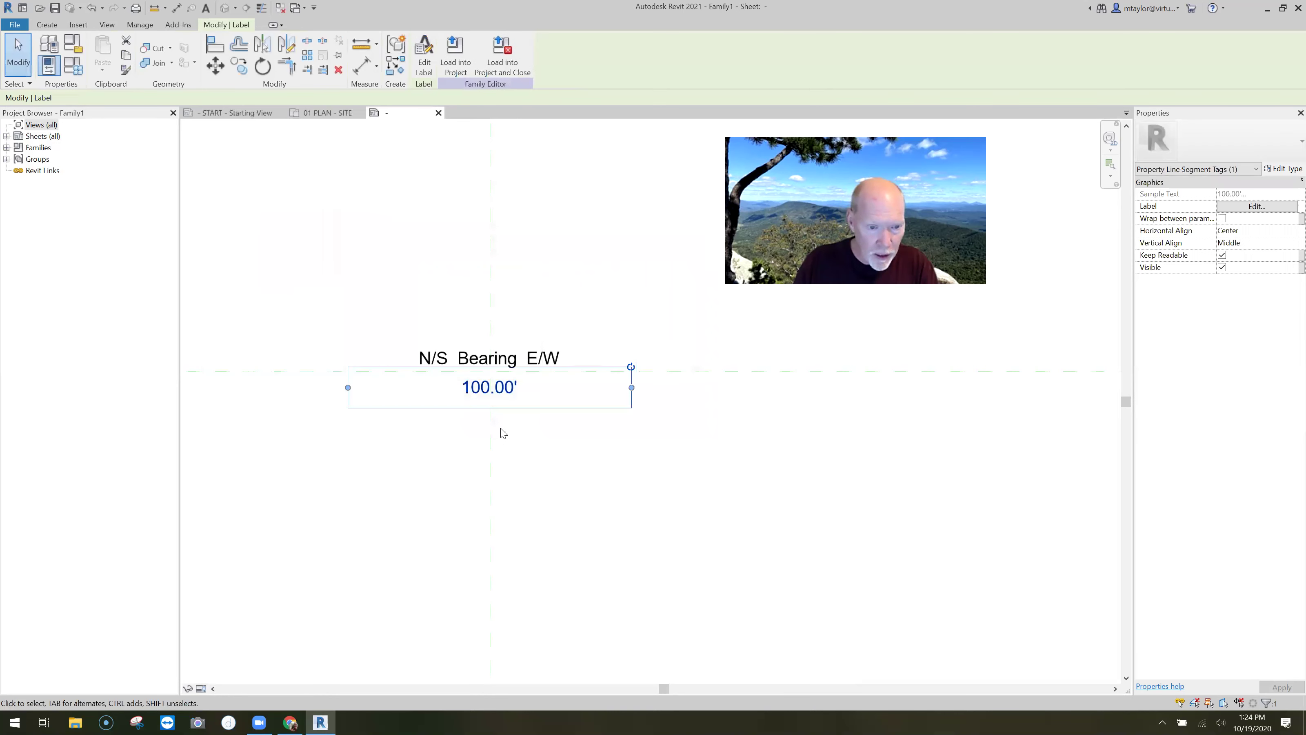
left_click(513, 434)
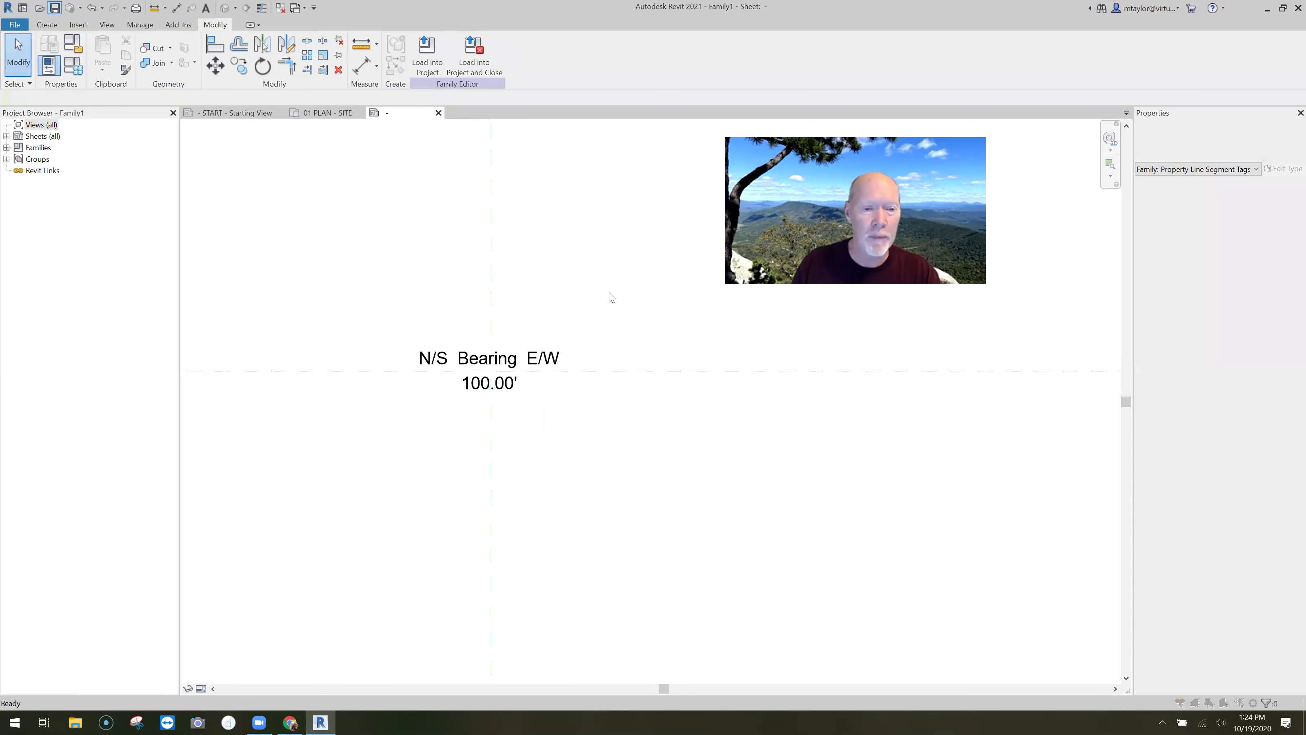
Save the family to REVIT LOCALS as PROP LINE SEGMENT TAG.rfa
key("ctrl+s")
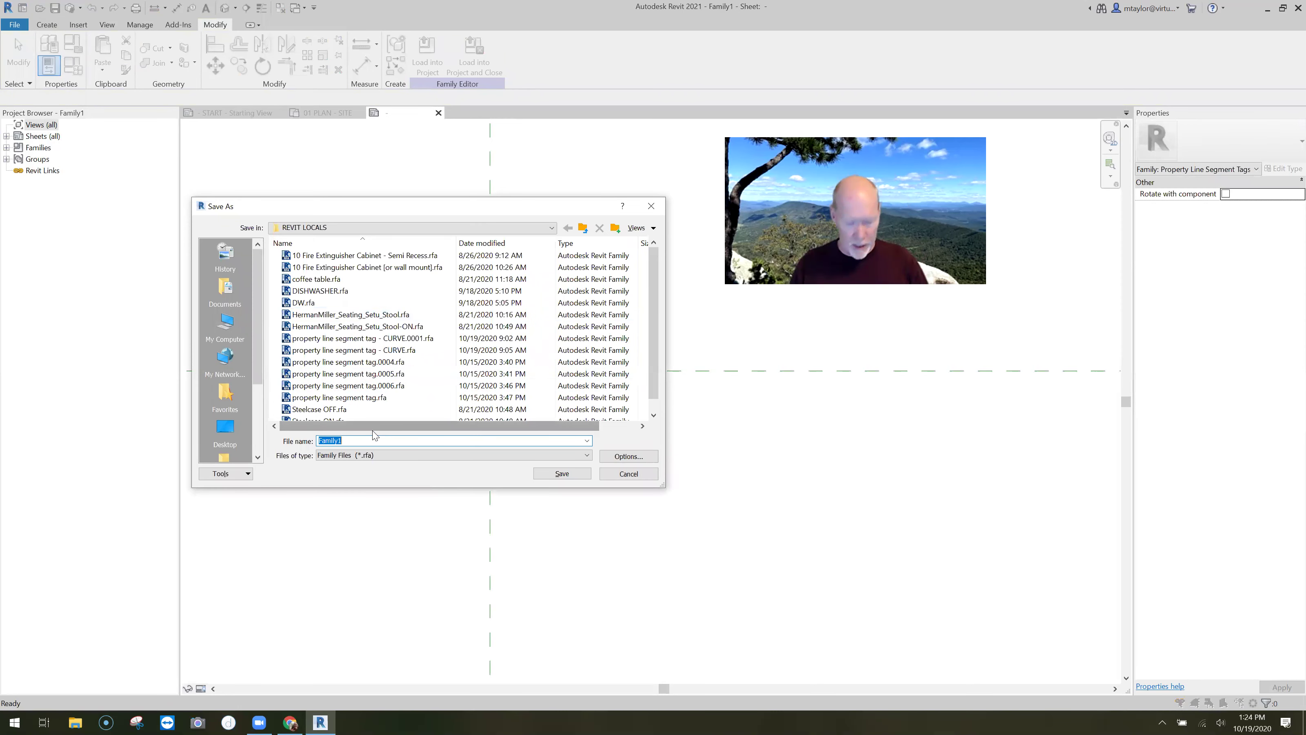
type("P")
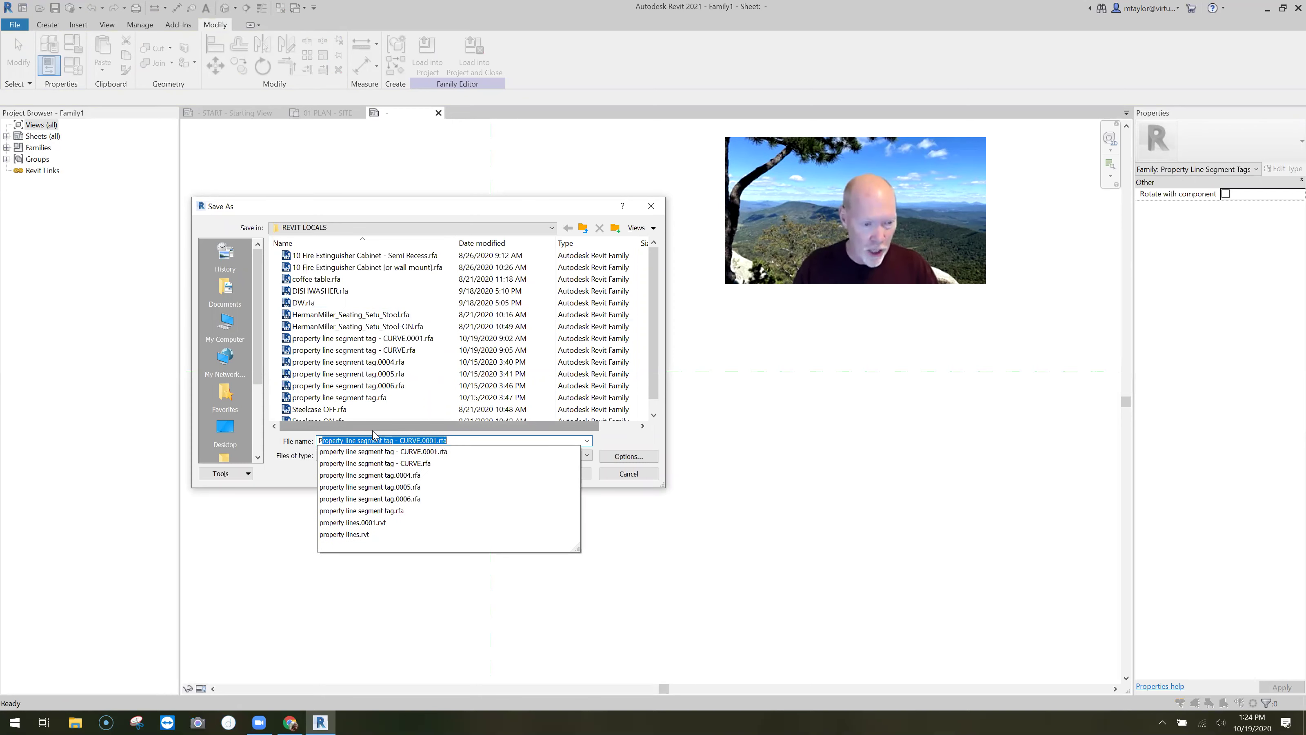
key("BackSpace")
type("ROP")
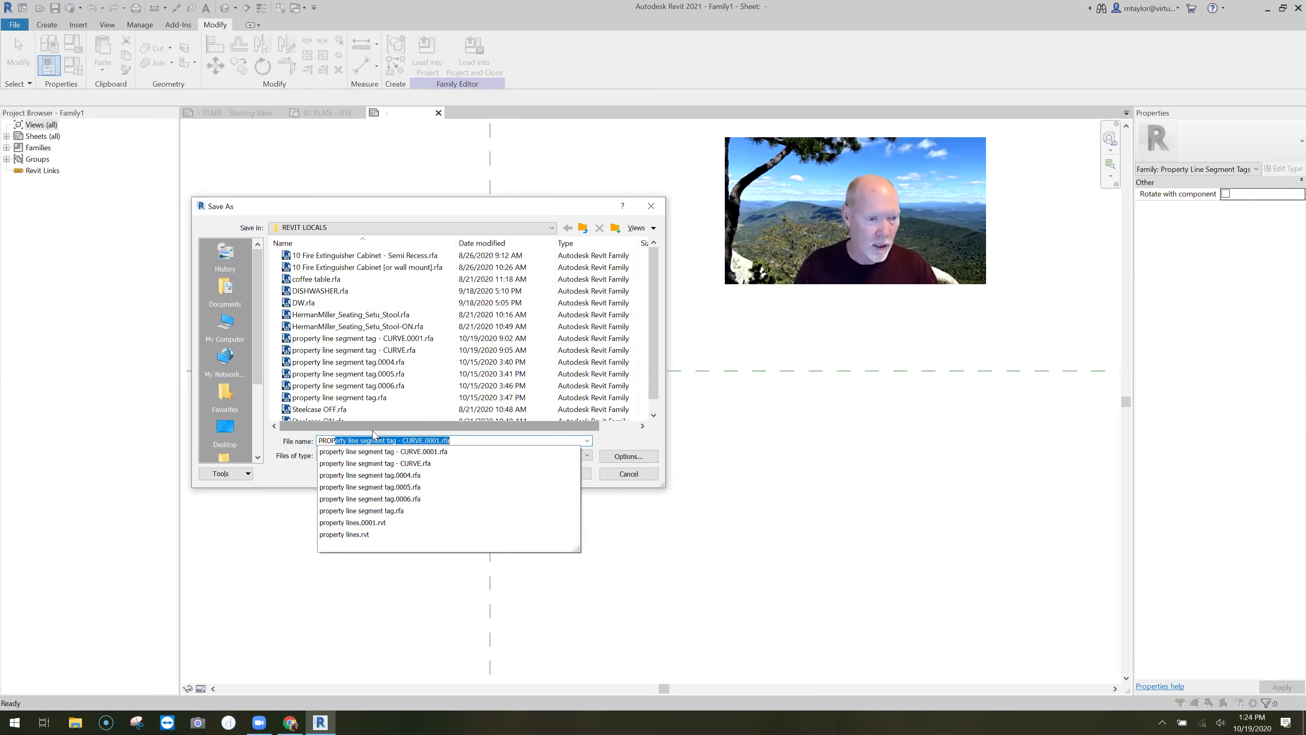
type(" LINE")
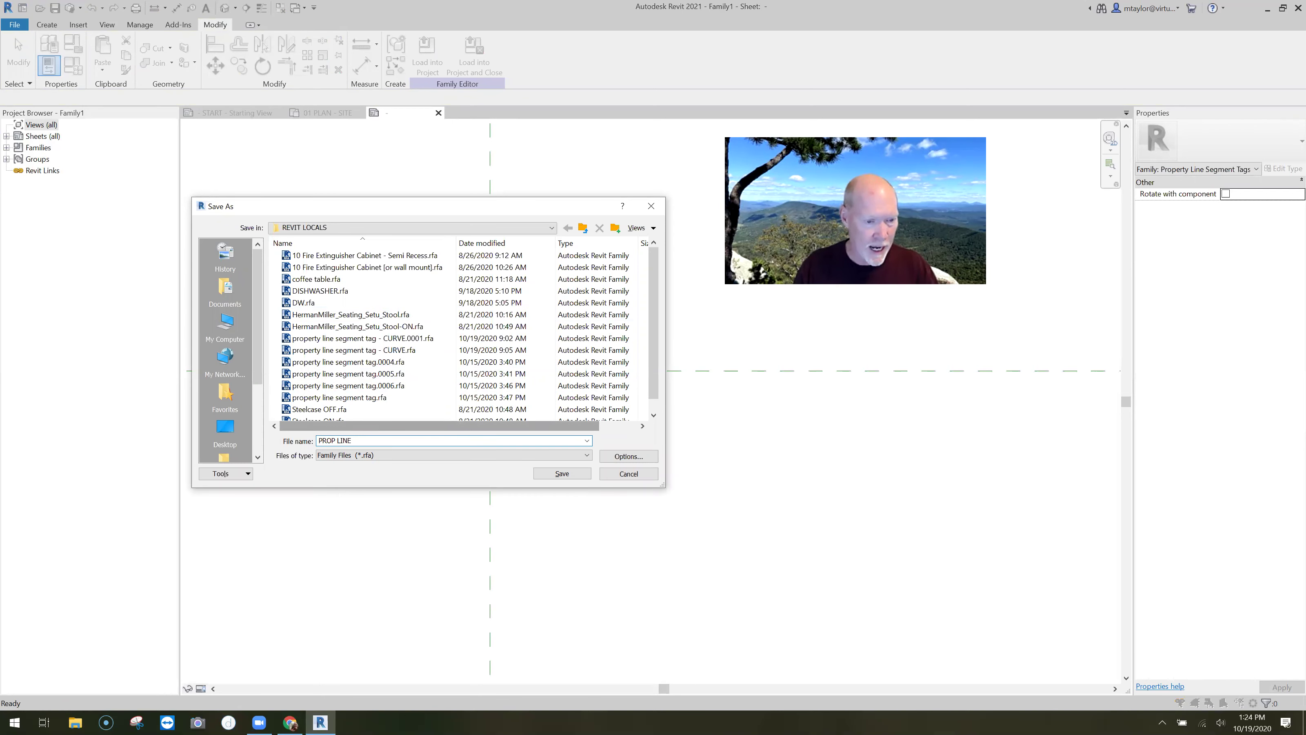
type(" SEGMENT TAG")
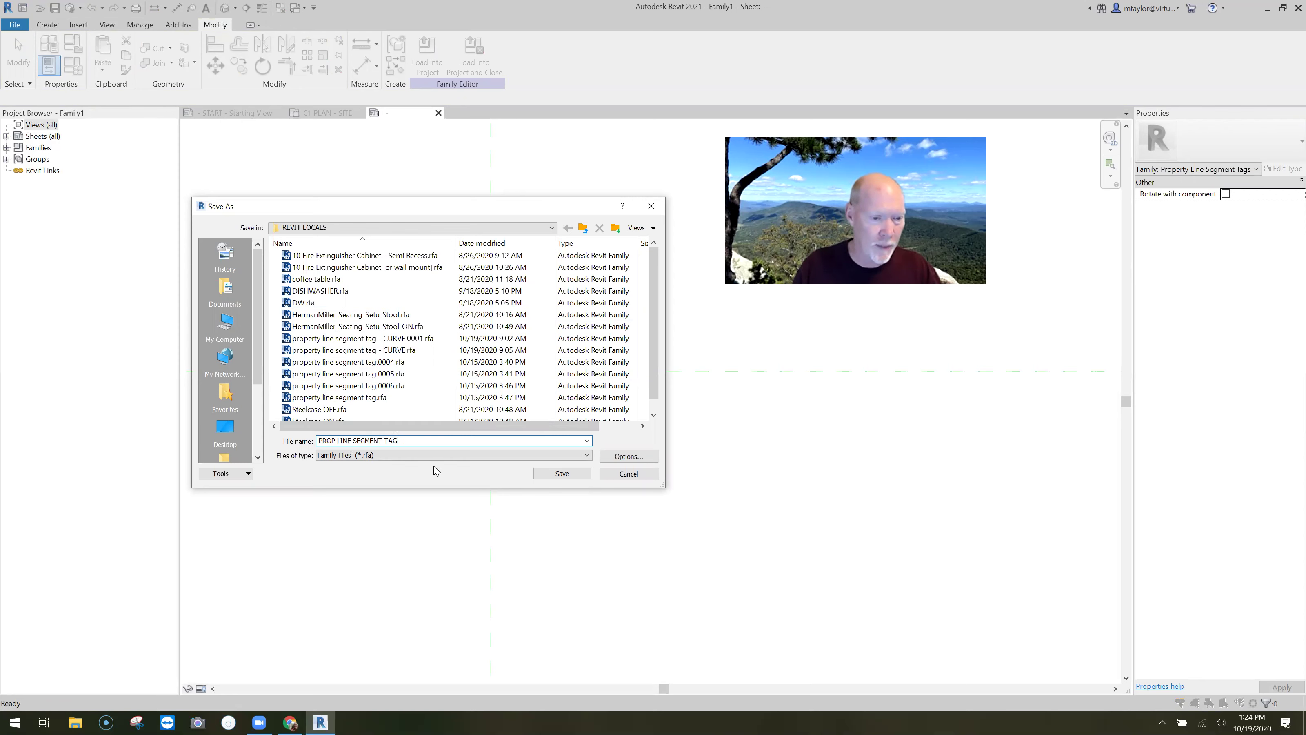
left_click(562, 474)
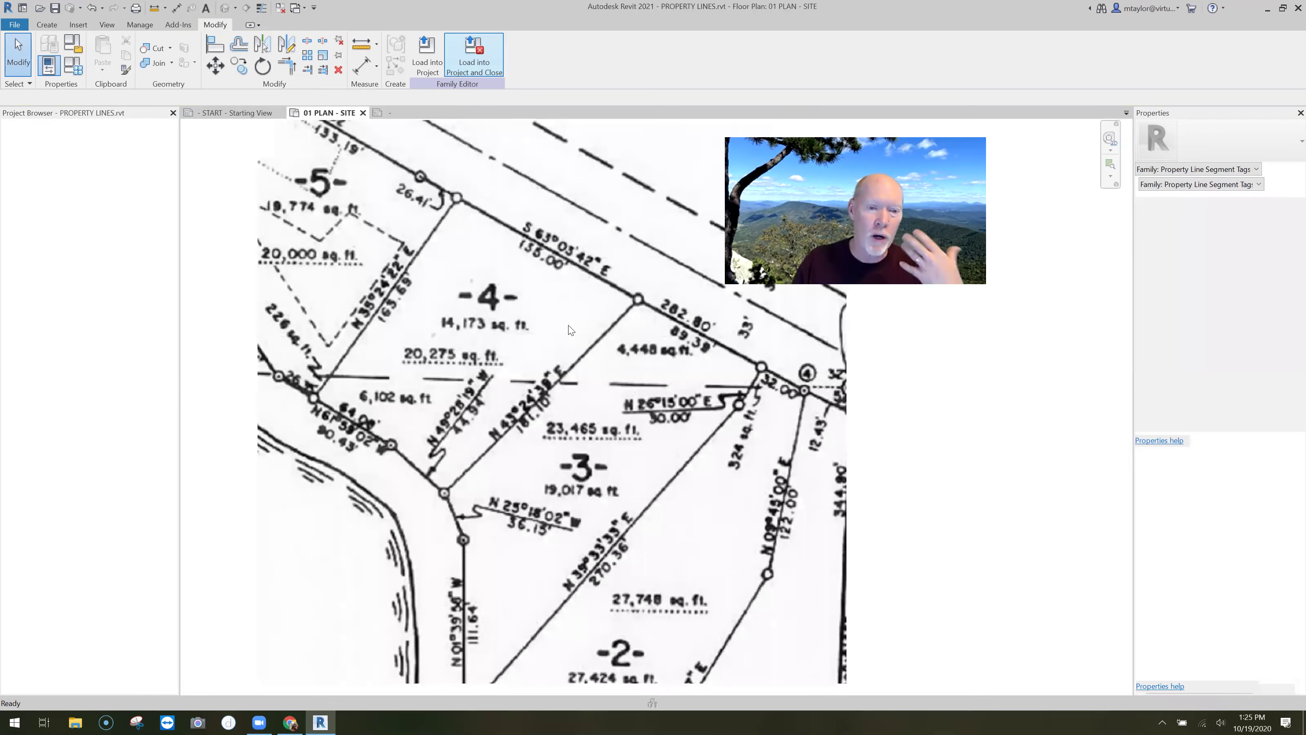
Load the tag family into the project and bring the property boundary into view in 01 PLAN - SITE
left_click(237, 113)
left_click(330, 118)
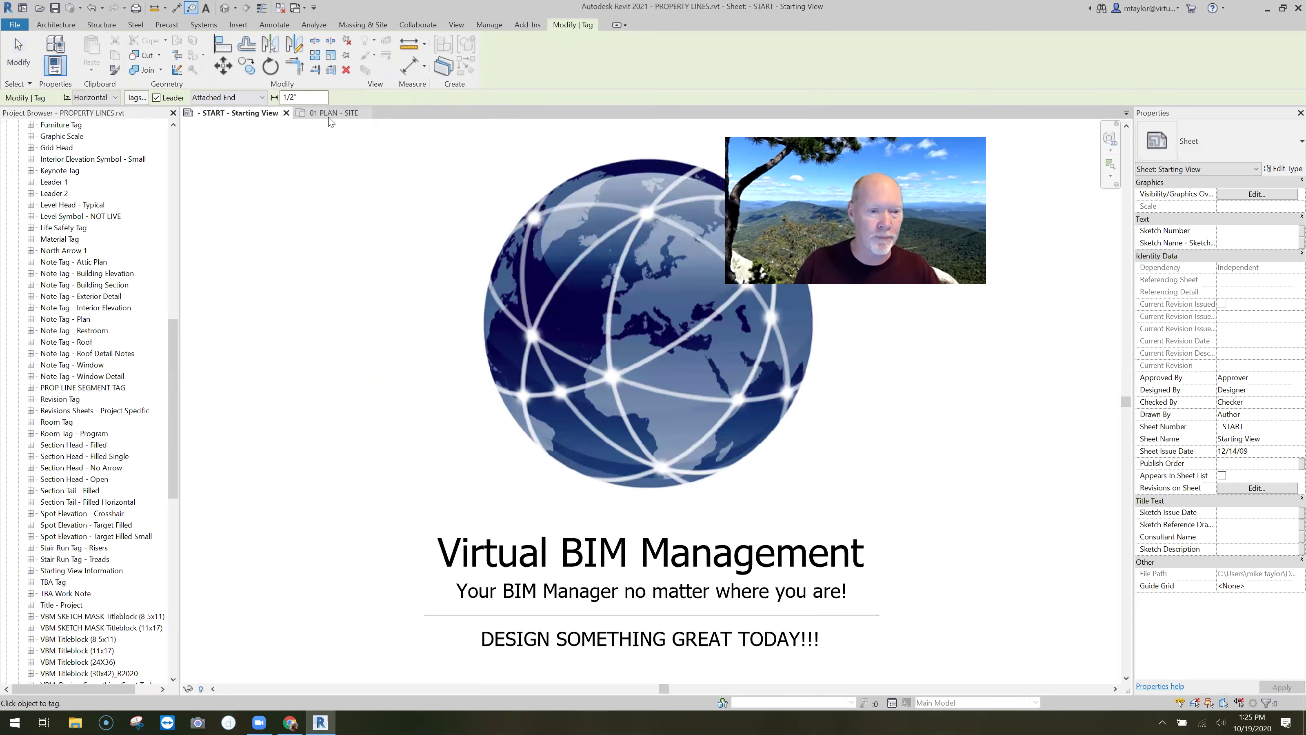
scroll(421, 366, "down", 3)
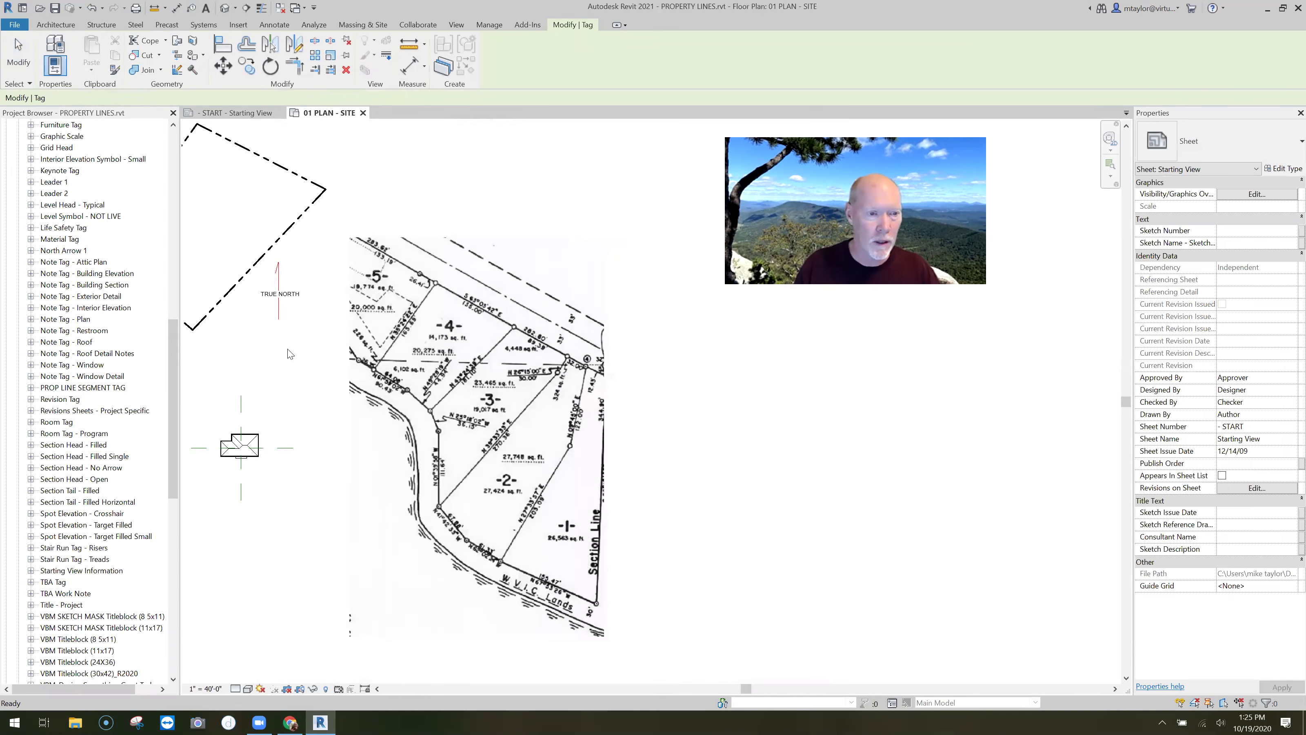
middle_click_drag(240, 200, 462, 268)
scroll(488, 324, "up", 2)
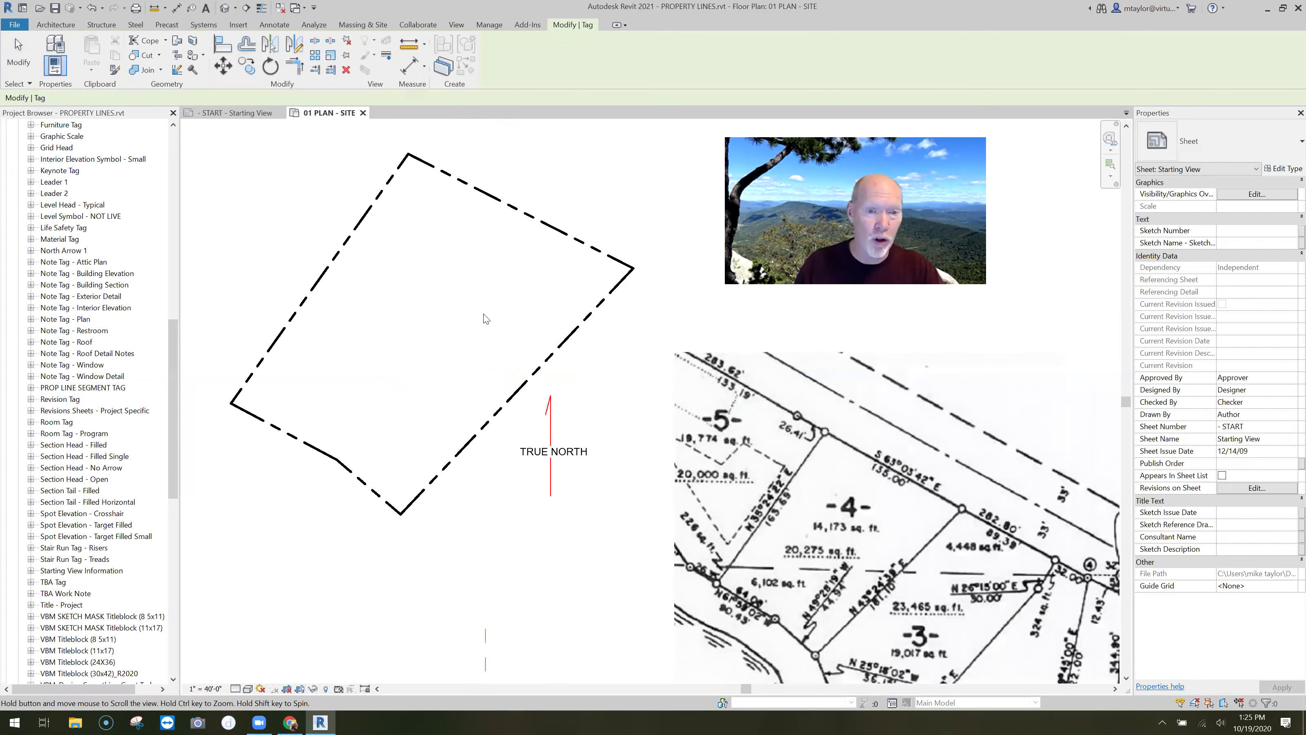
scroll(453, 247, "up", 1)
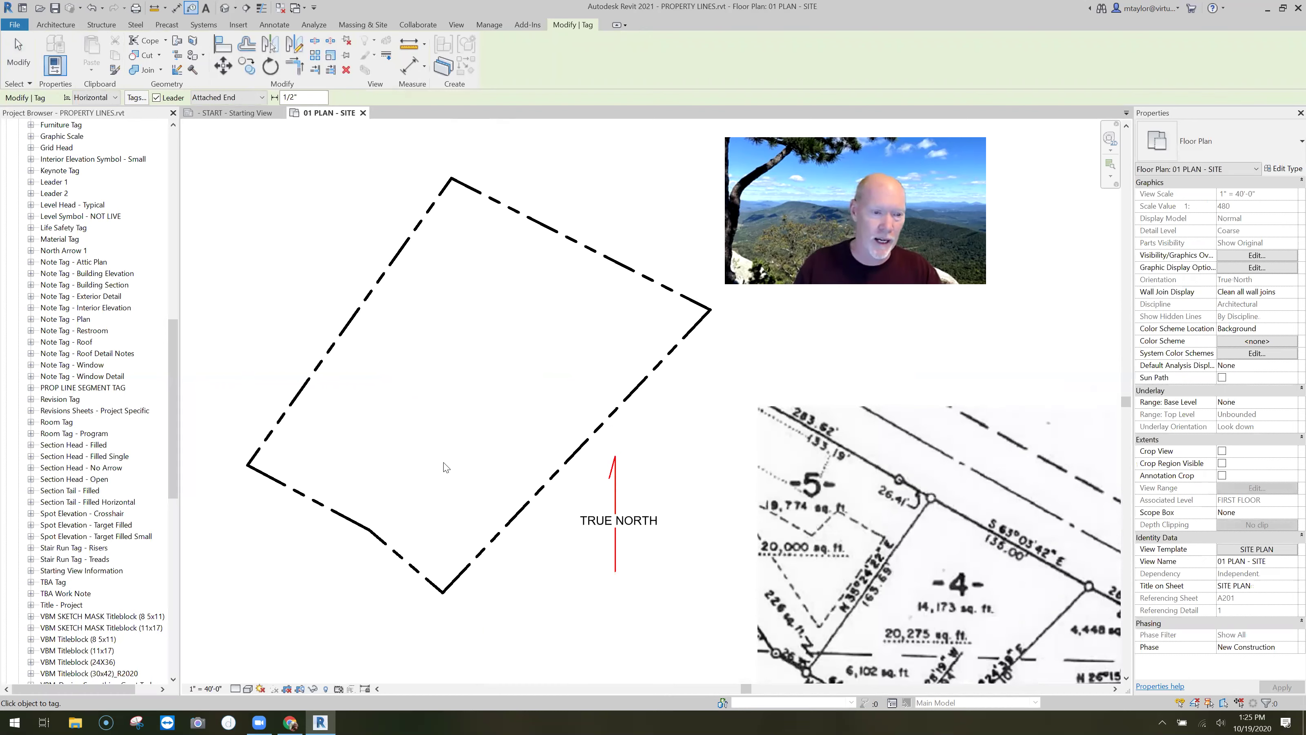
scroll(447, 467, "down", 1)
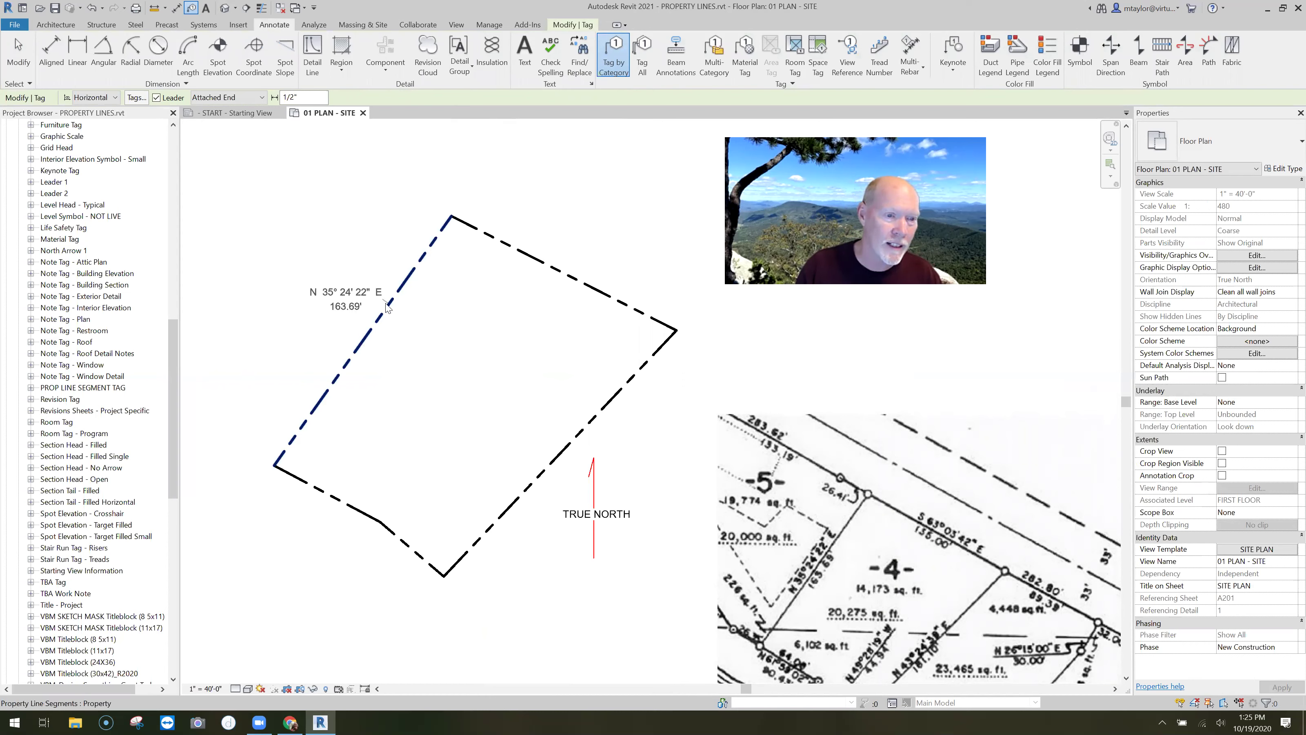
Tag the left and upper-right property lines: N 35° 24' 22" E 163.69' and S 63° 03' 42" E 135.00'
left_click(370, 329)
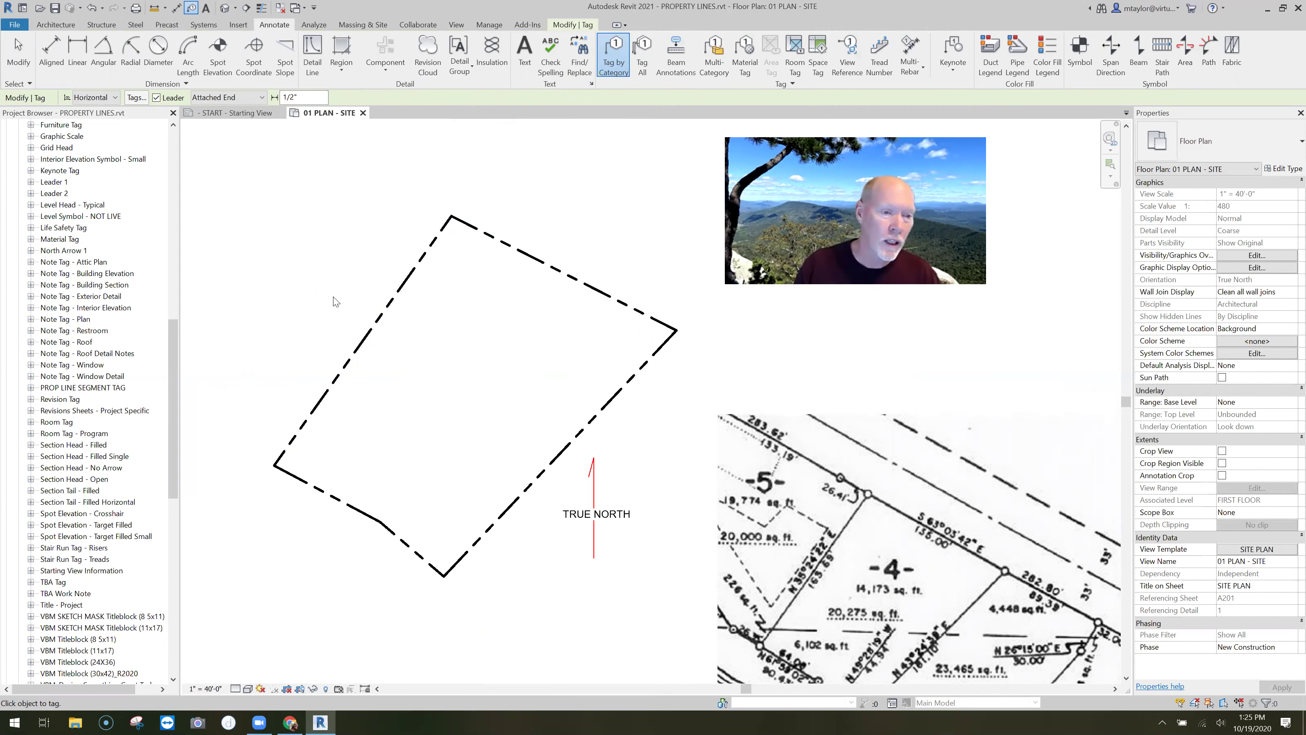
left_click(370, 339)
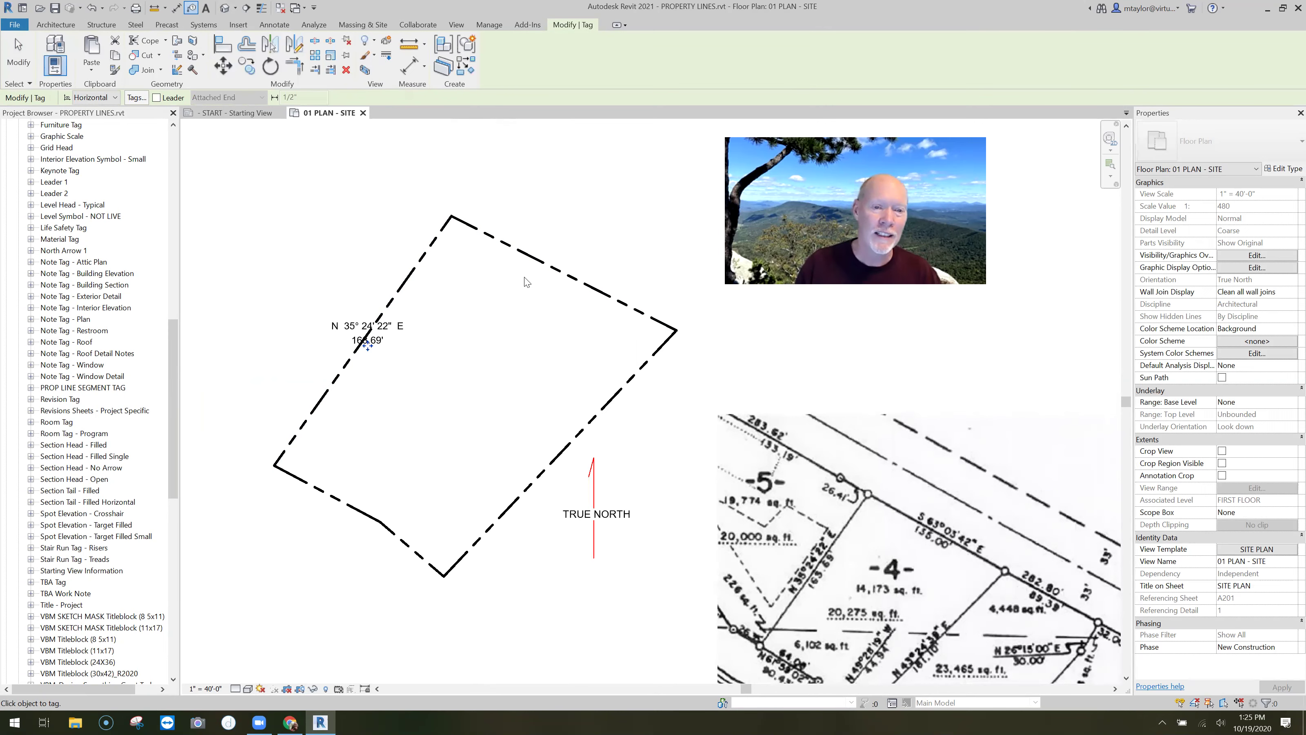
left_click(550, 270)
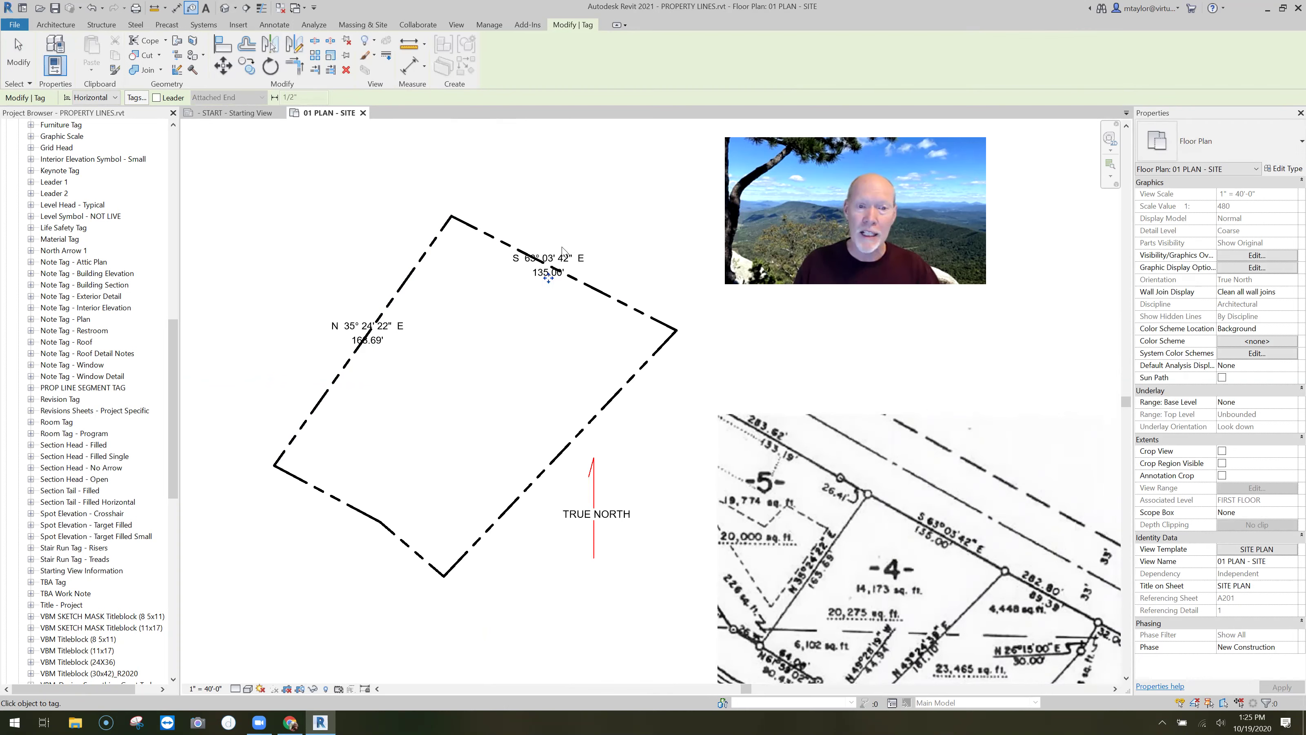
key("Escape")
key("Escape")
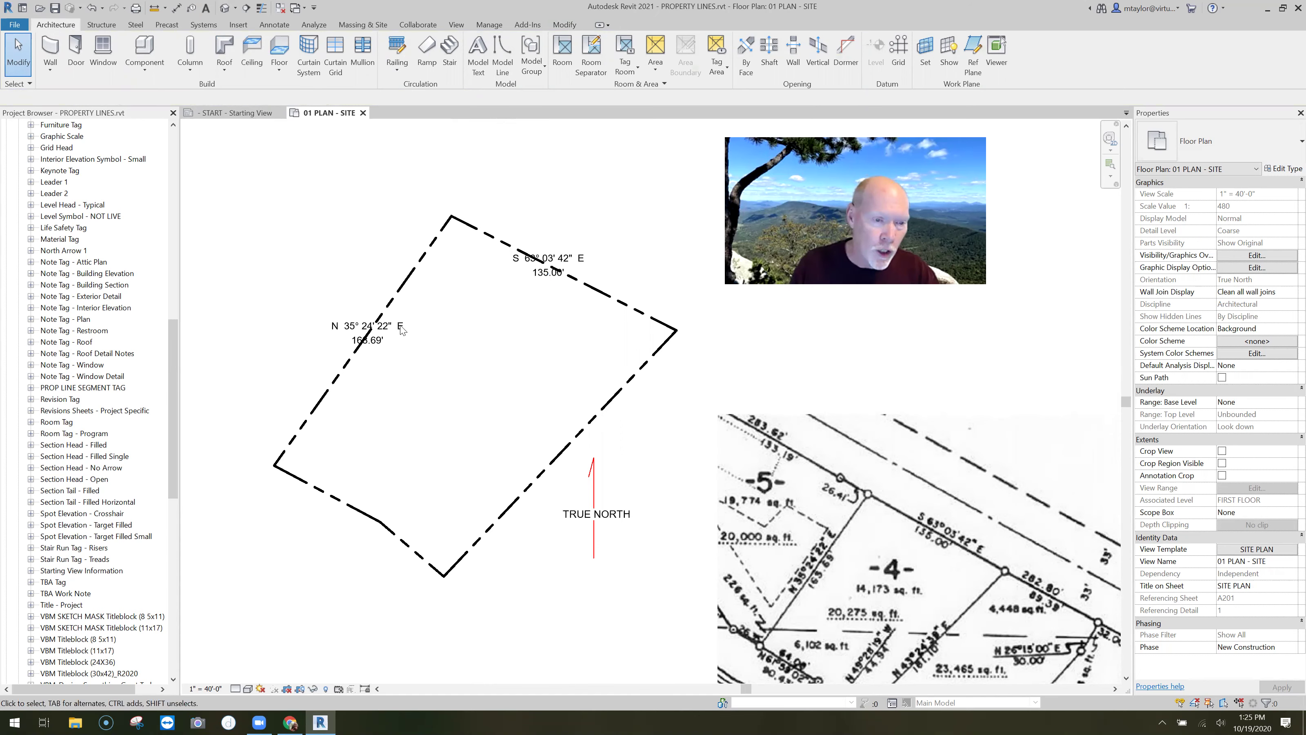
Turn on Rotate with component in the tag family and save over PROP LINE SEGMENT TAG.rfa
left_click(465, 332)
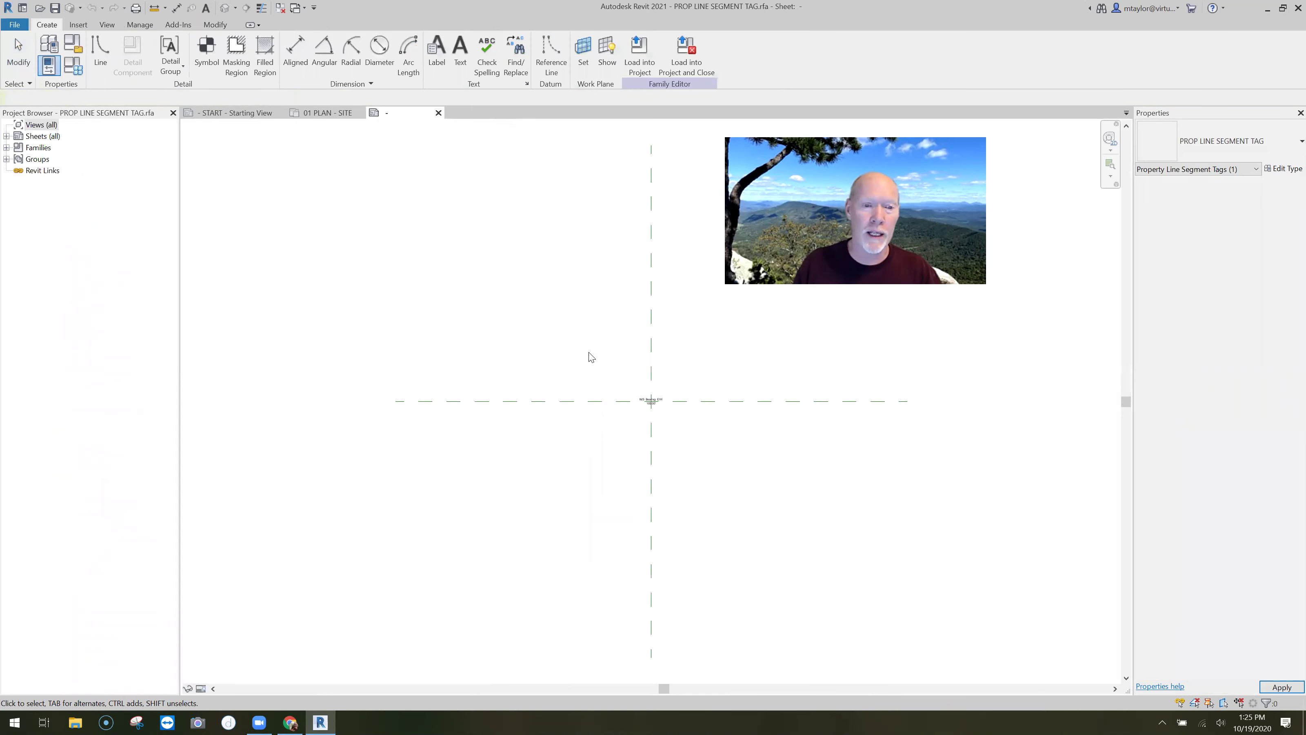
middle_click_drag(592, 357, 554, 291)
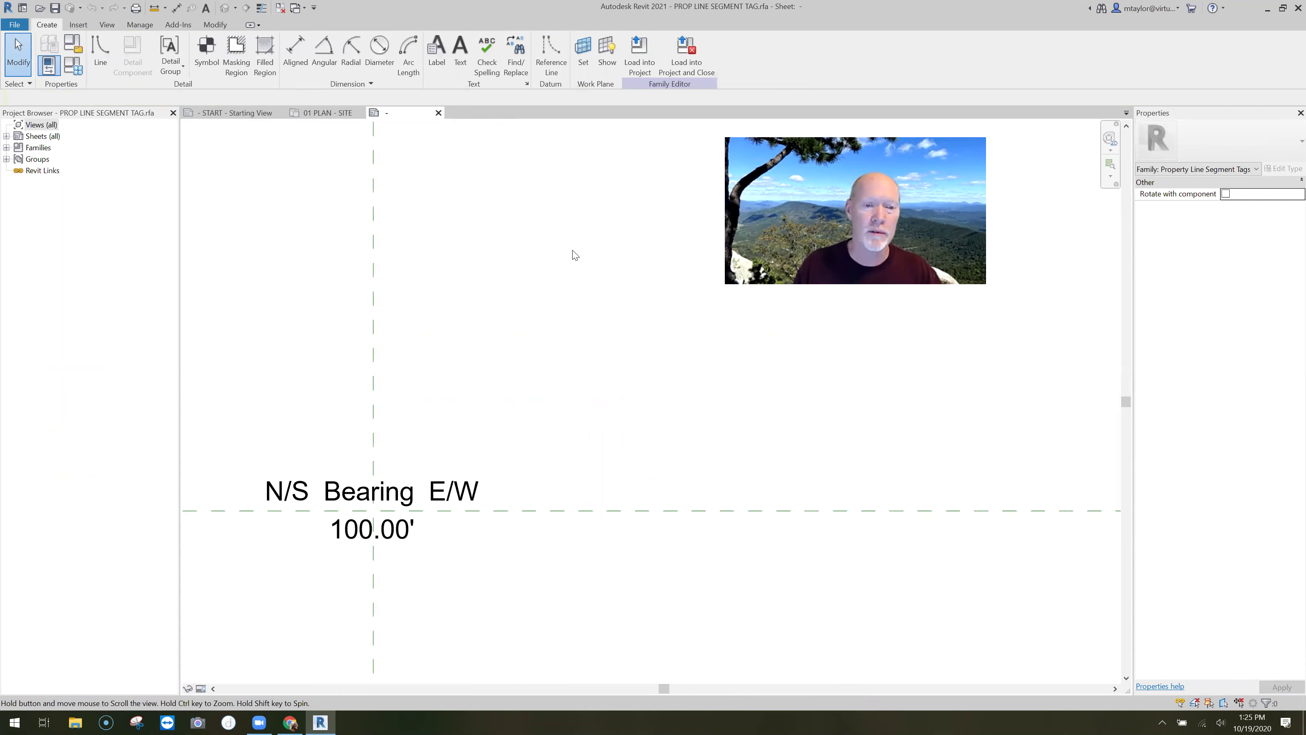
middle_click_drag(576, 255, 542, 258)
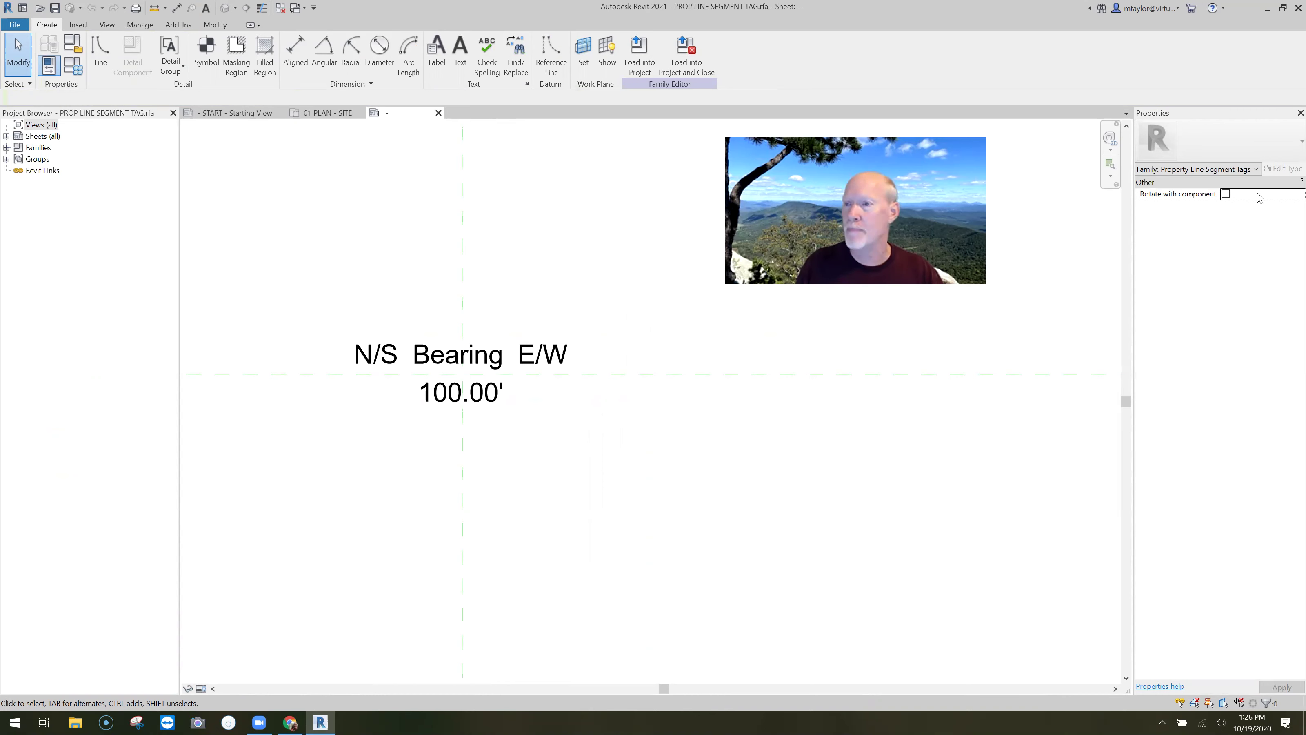
key("space")
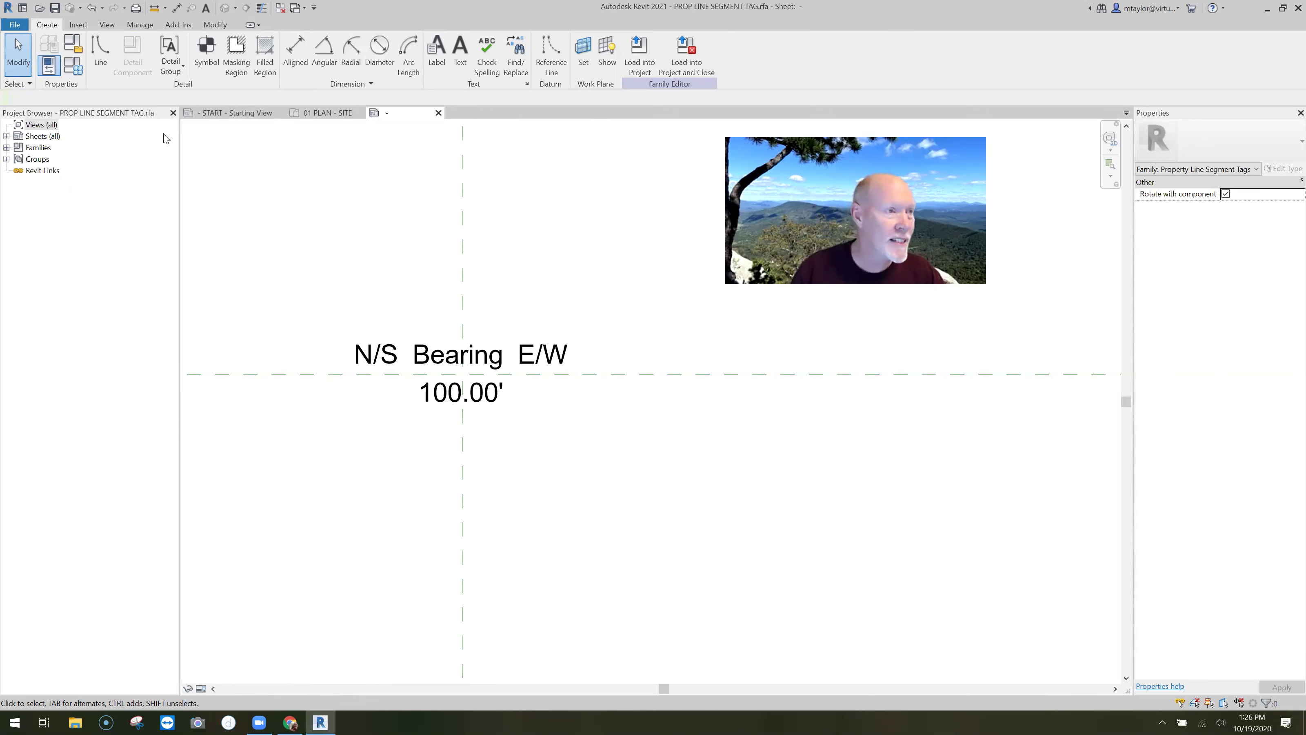
left_click(55, 9)
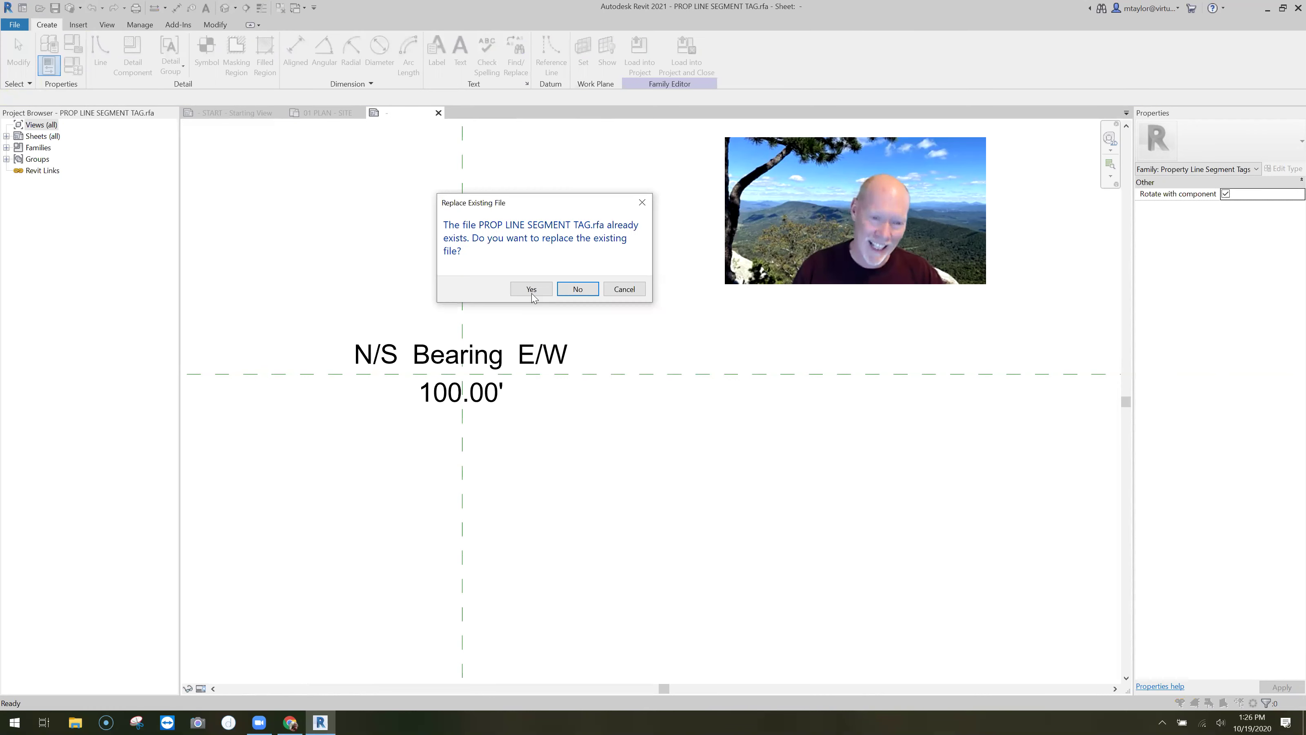
left_click(531, 289)
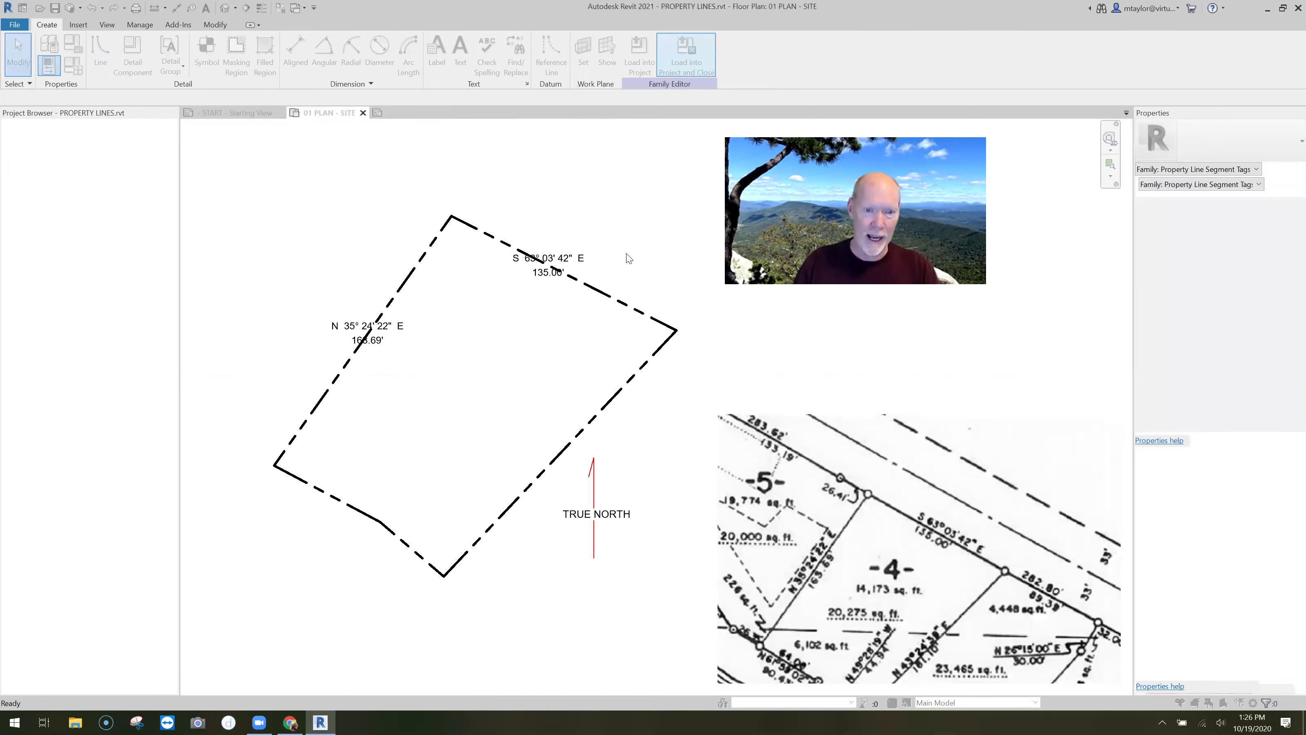
Overwrite the project's copy of the tag family so both tags align with their property lines
key("Return")
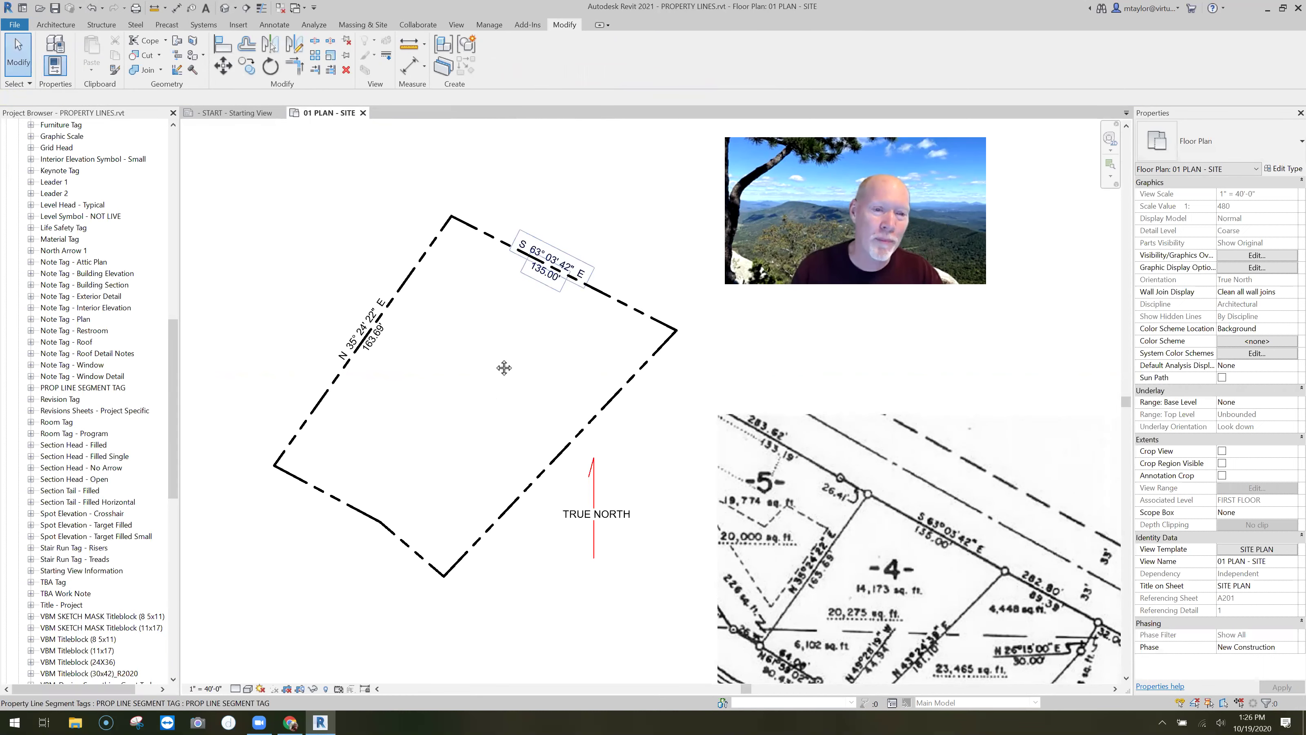
middle_click_drag(479, 341, 459, 318)
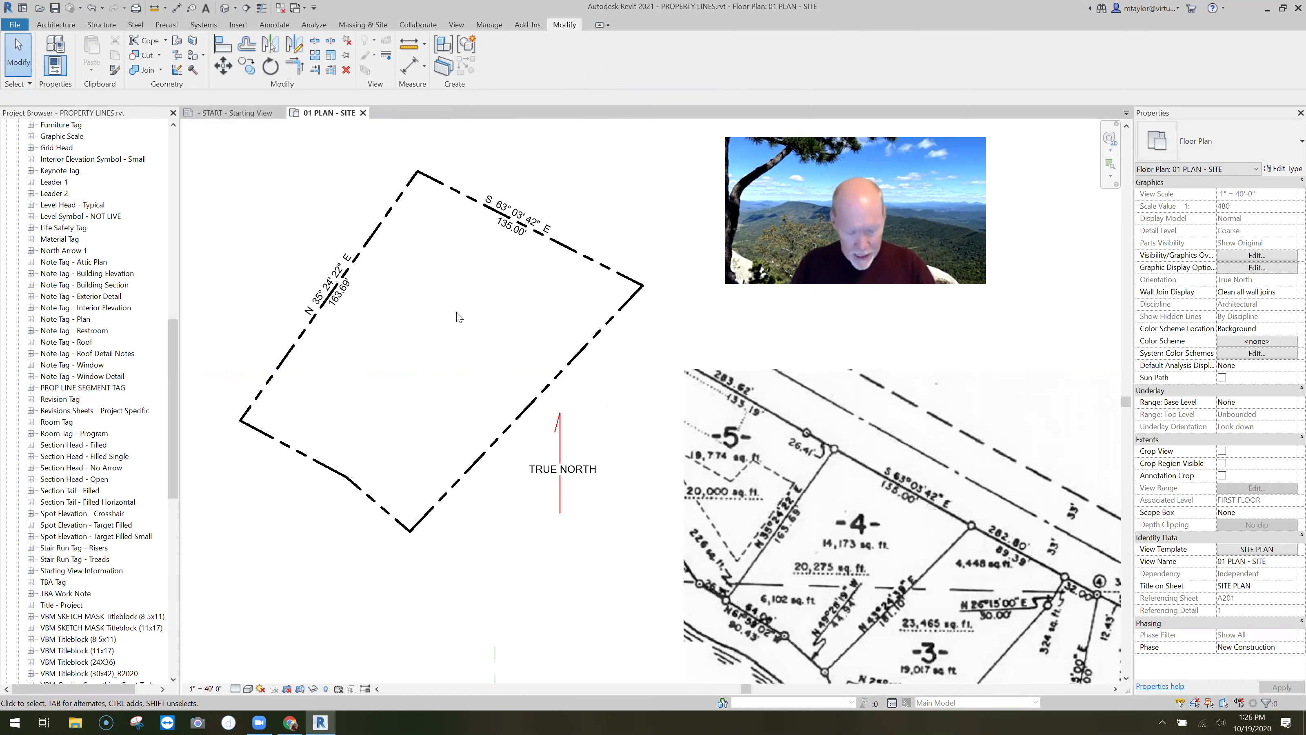
key("t")
key("g")
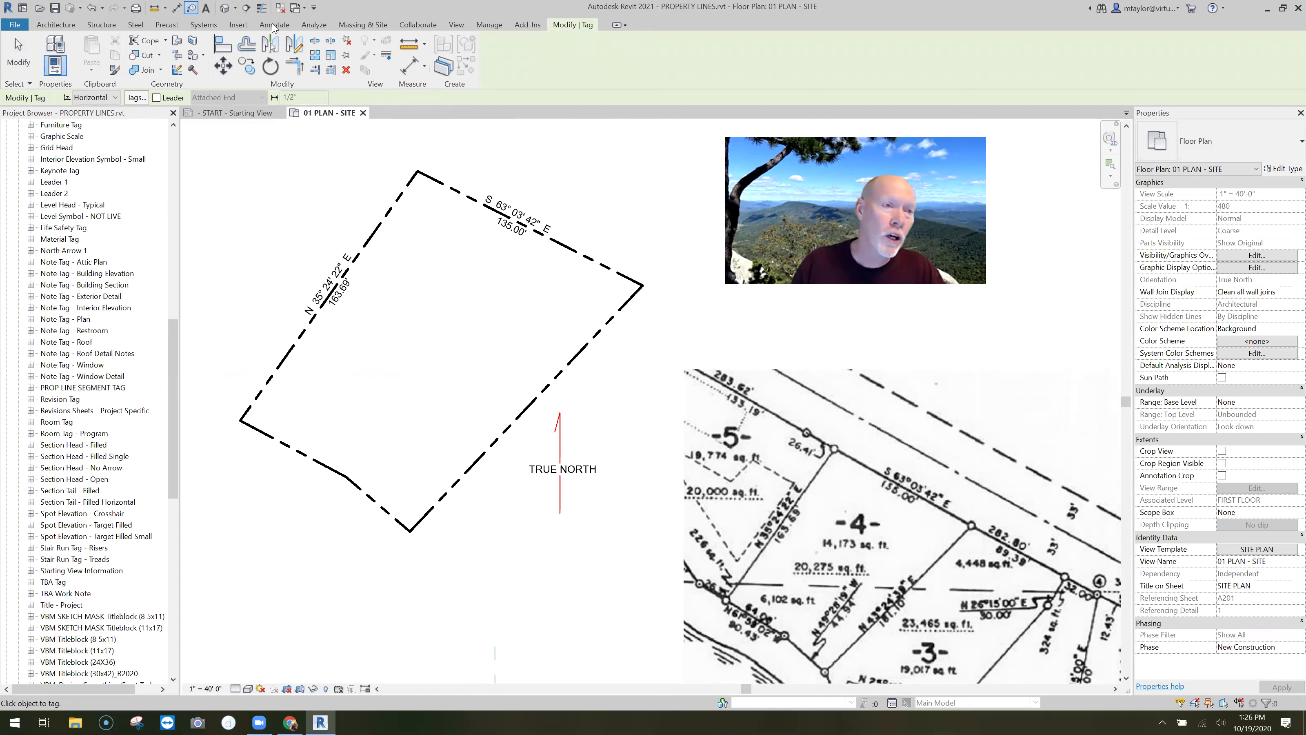
Tag the right and short lower property lines, including S 43° 24' 22" W 181.10'
left_click(273, 25)
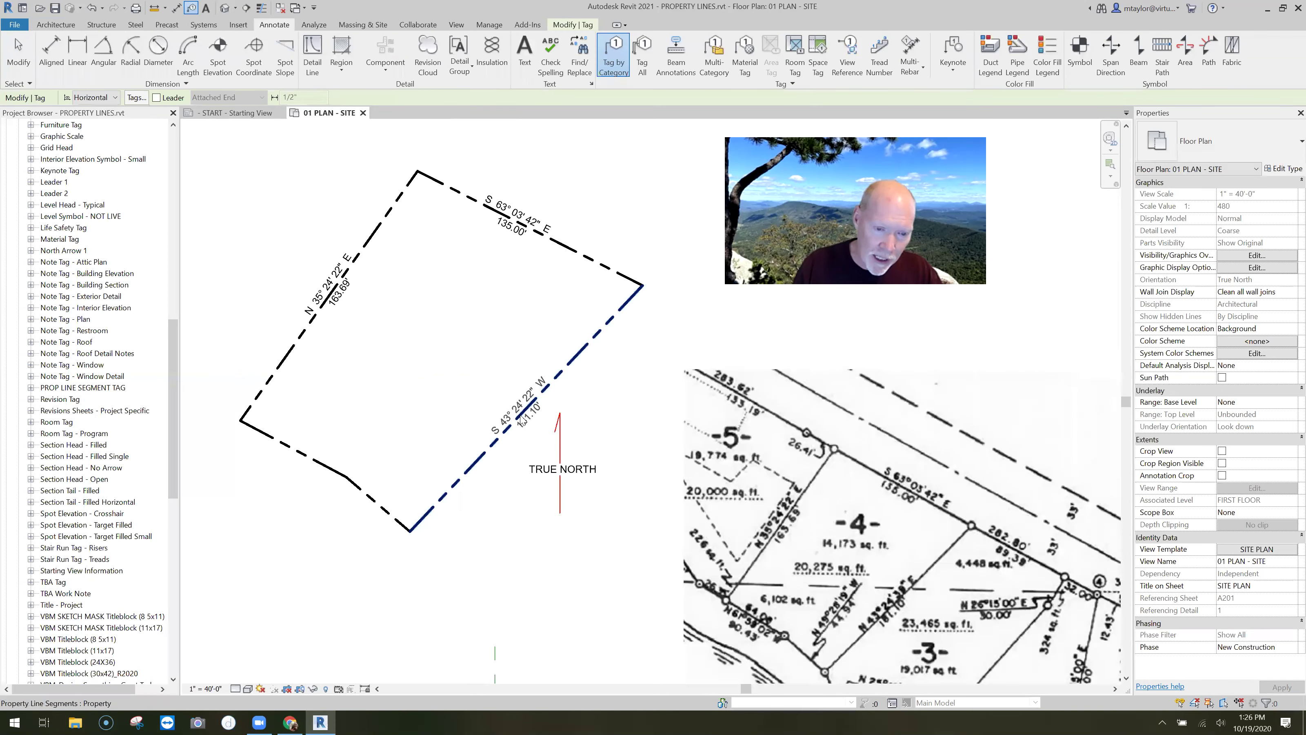
left_click(513, 436)
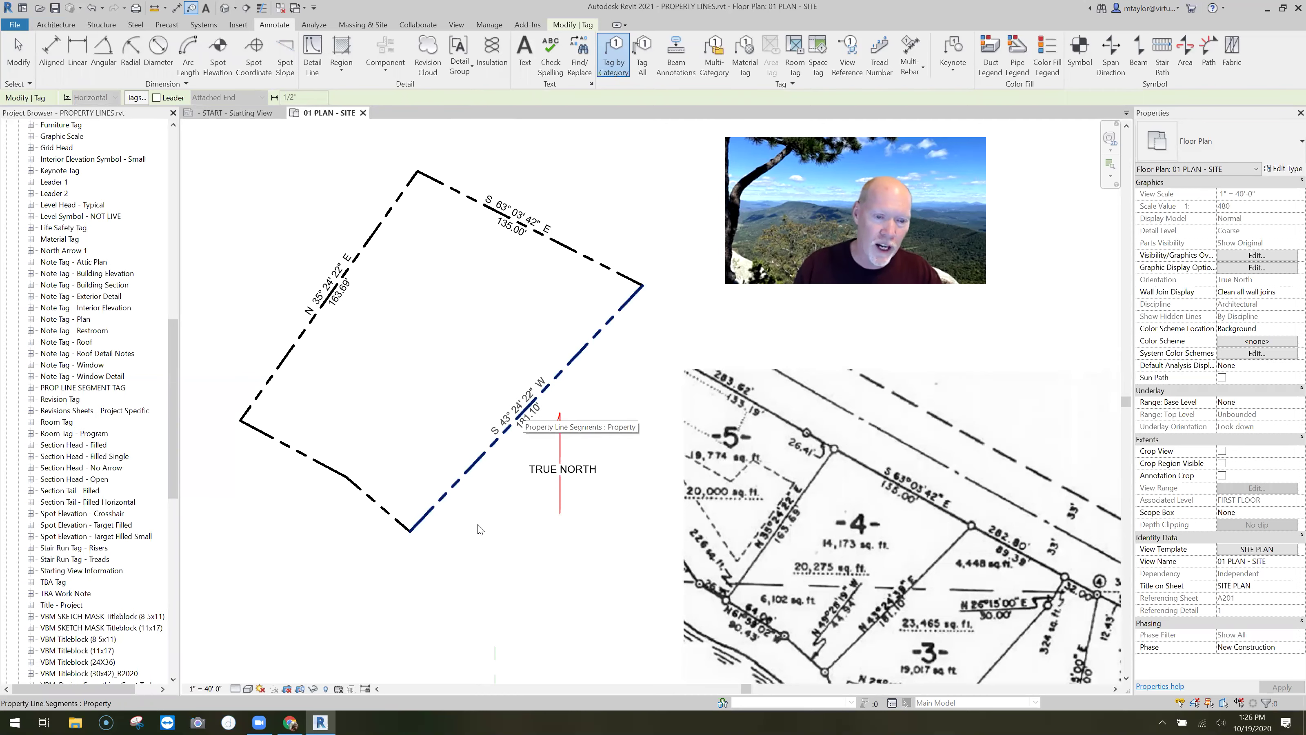
scroll(483, 501, "up", 2)
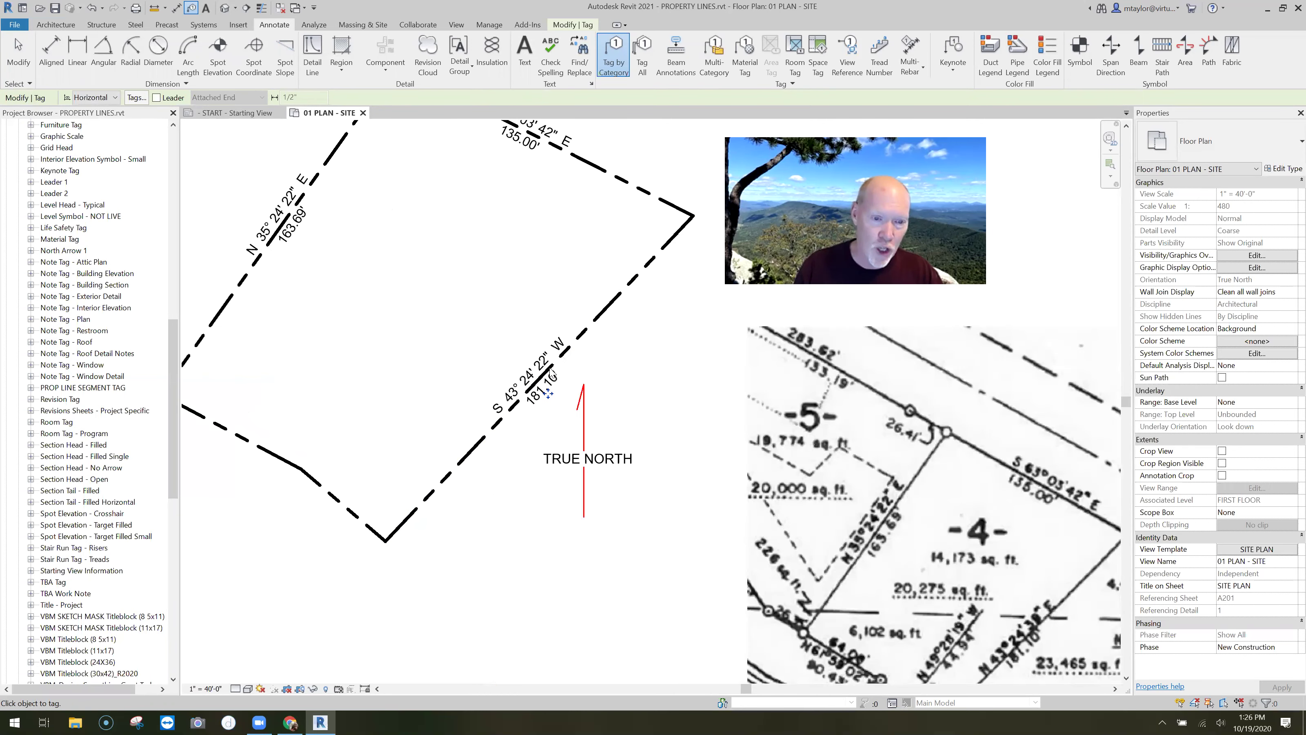
scroll(498, 397, "down", 2)
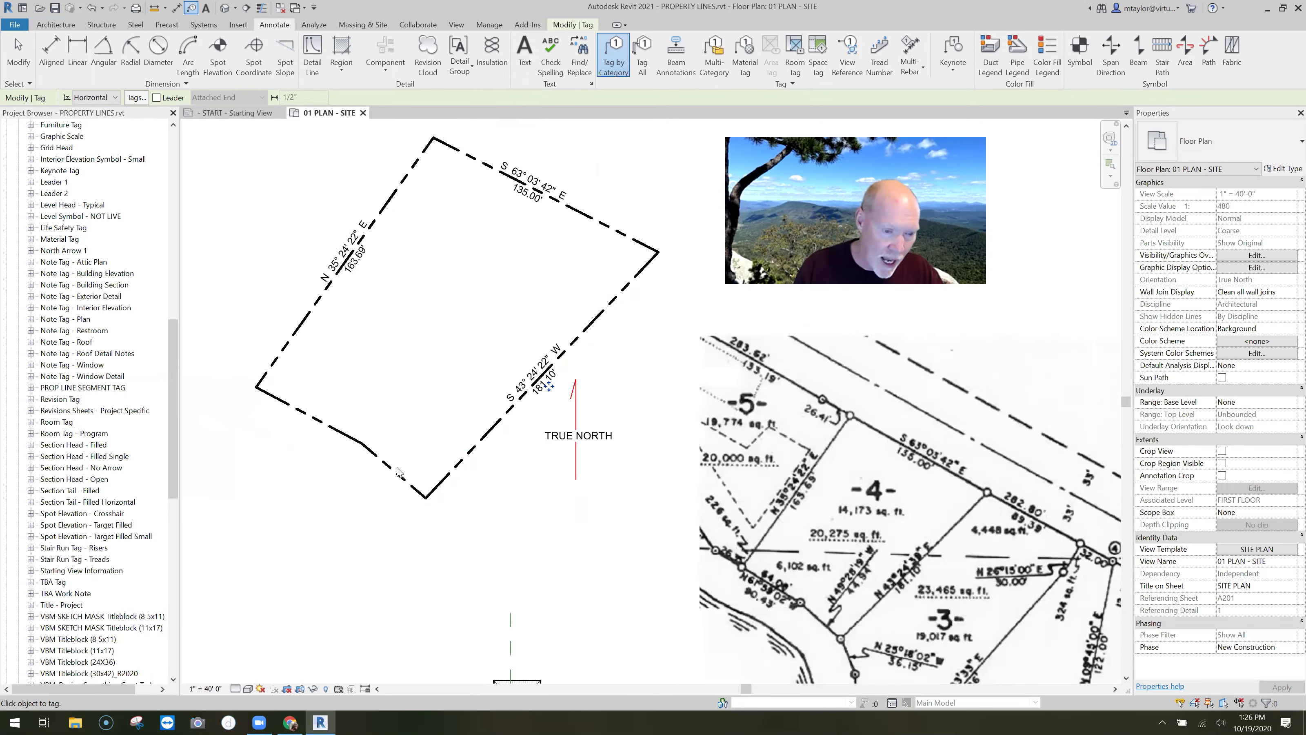
left_click(396, 472)
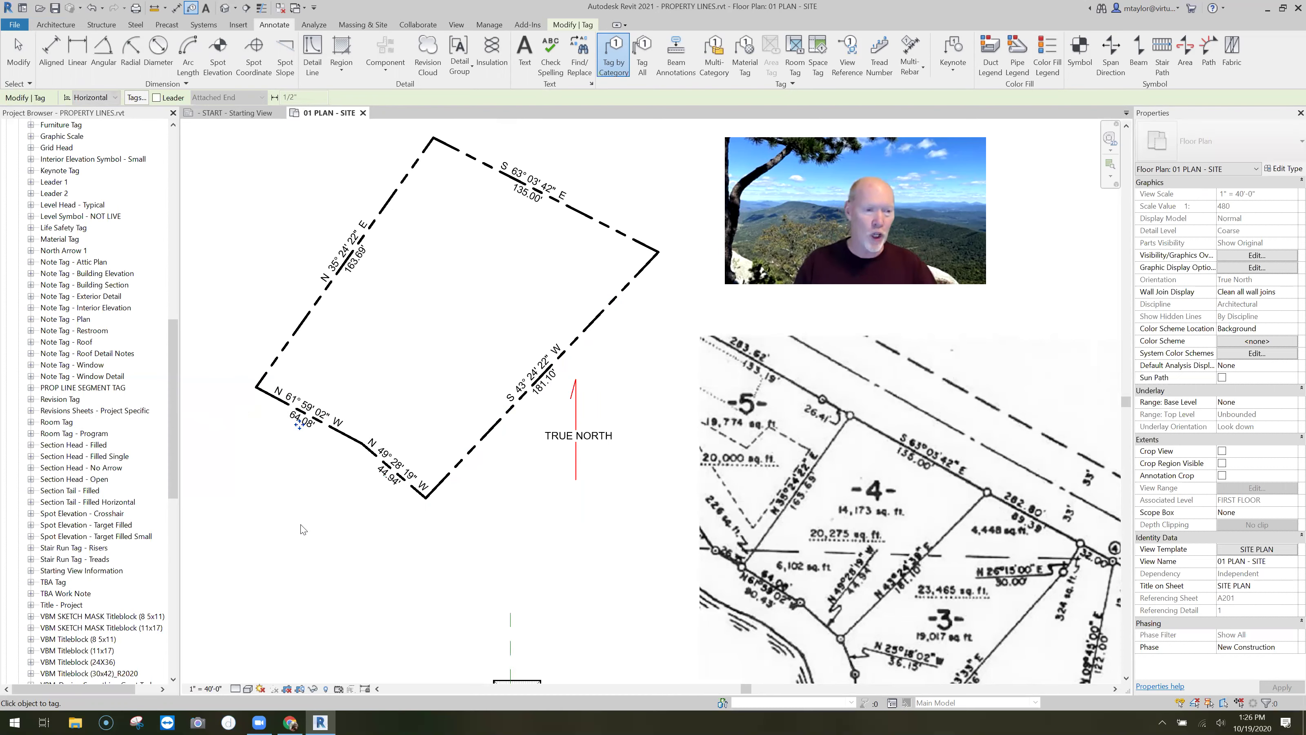
key("Escape")
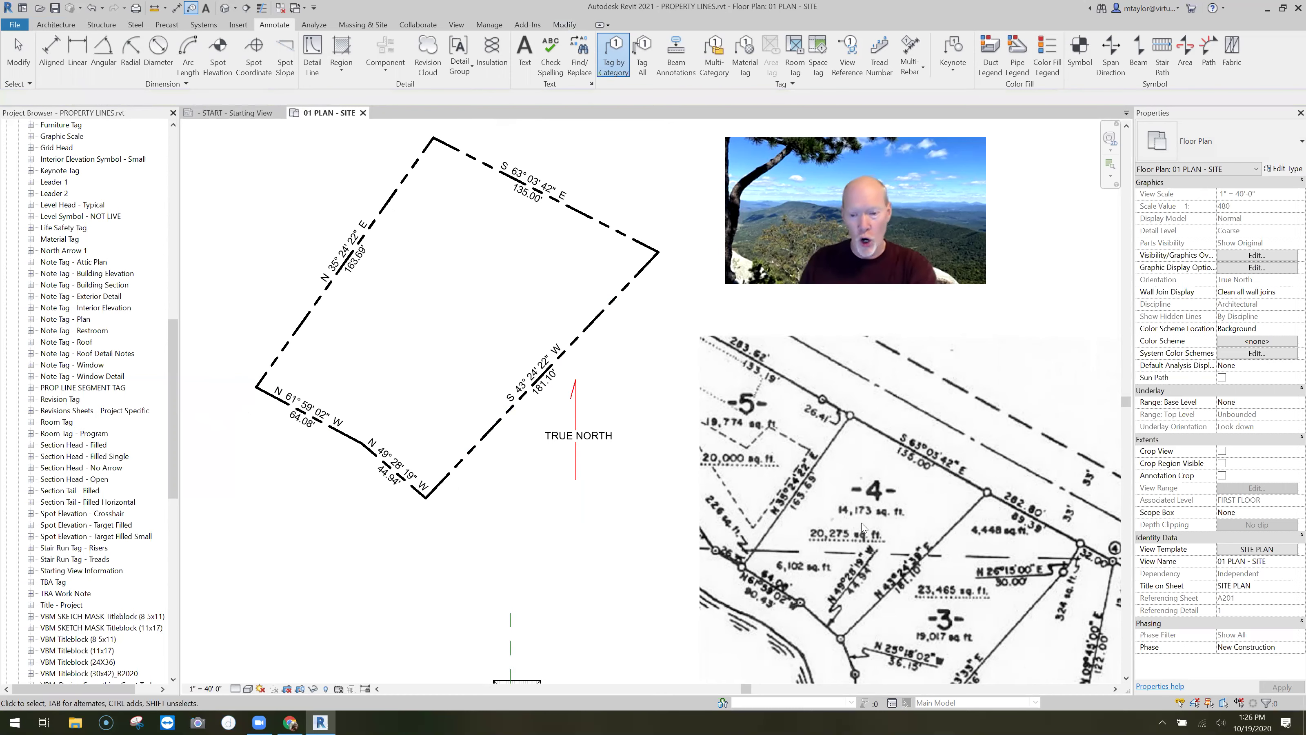
middle_click_drag(844, 570, 815, 566)
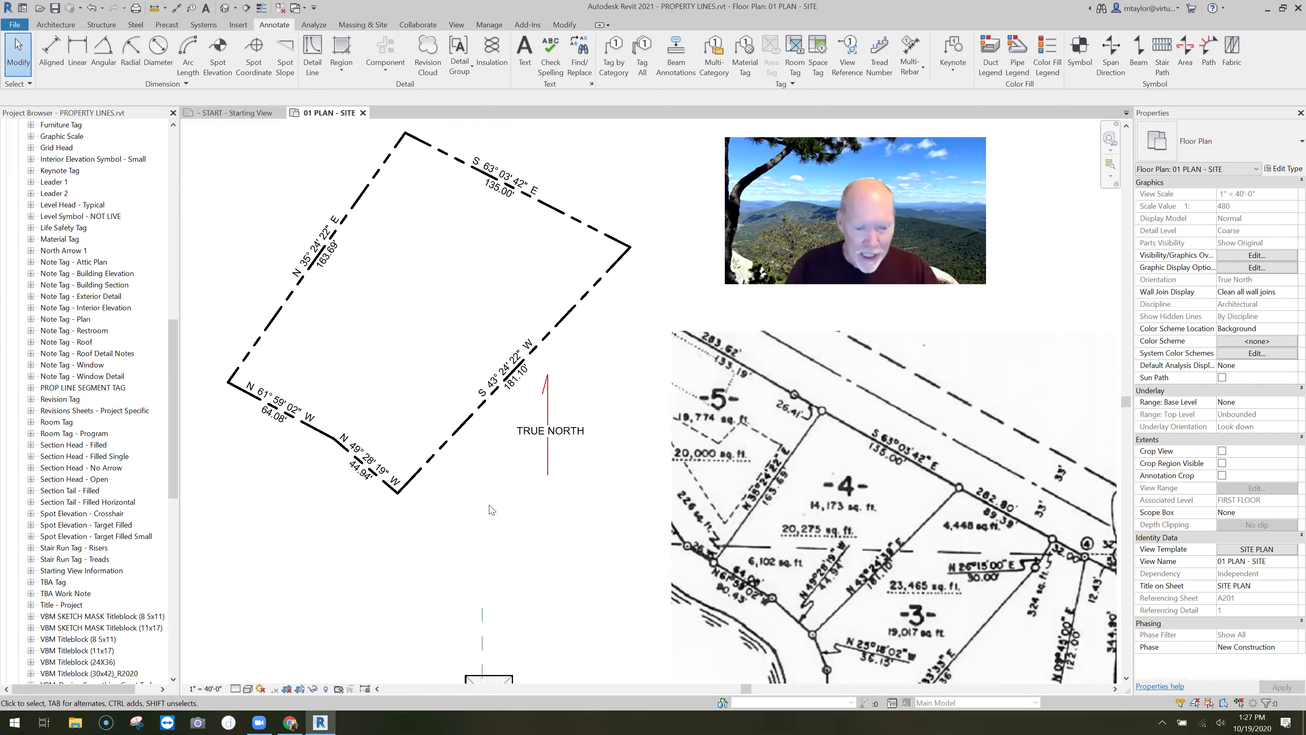
middle_click_drag(491, 509, 491, 524)
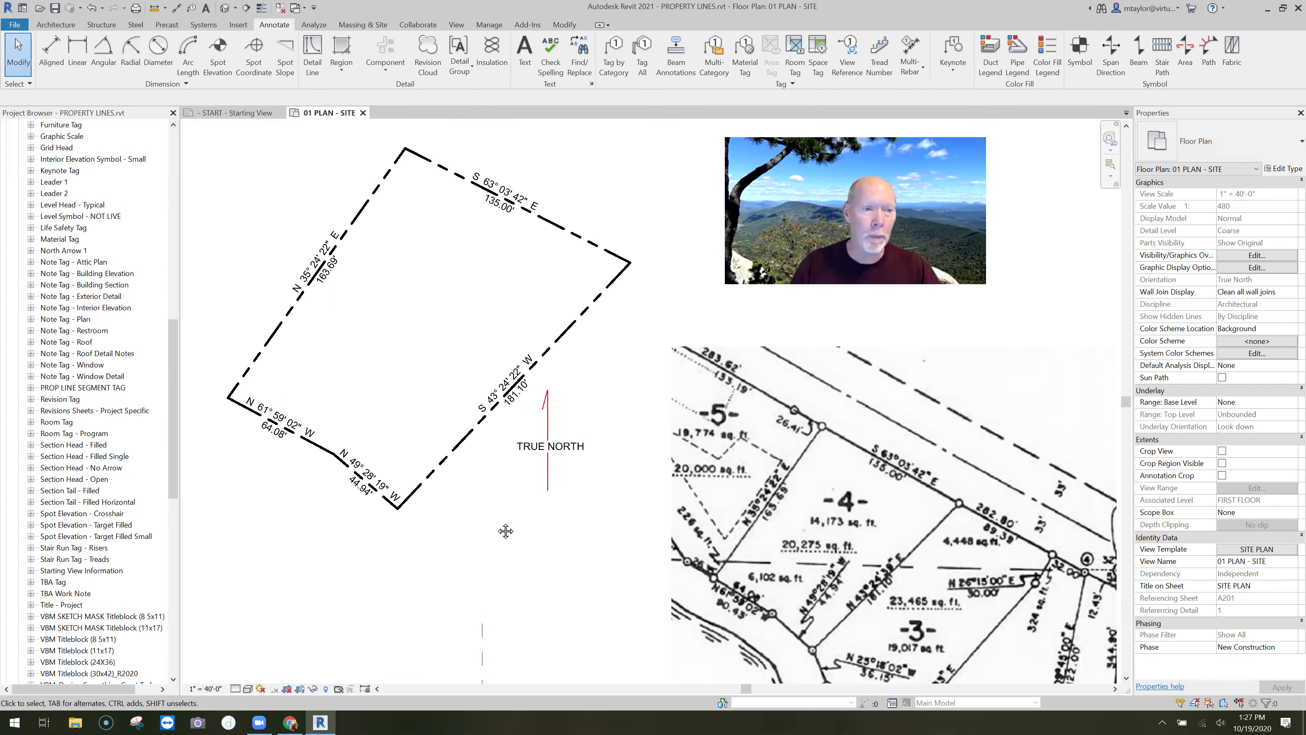
middle_click_drag(493, 512, 502, 536)
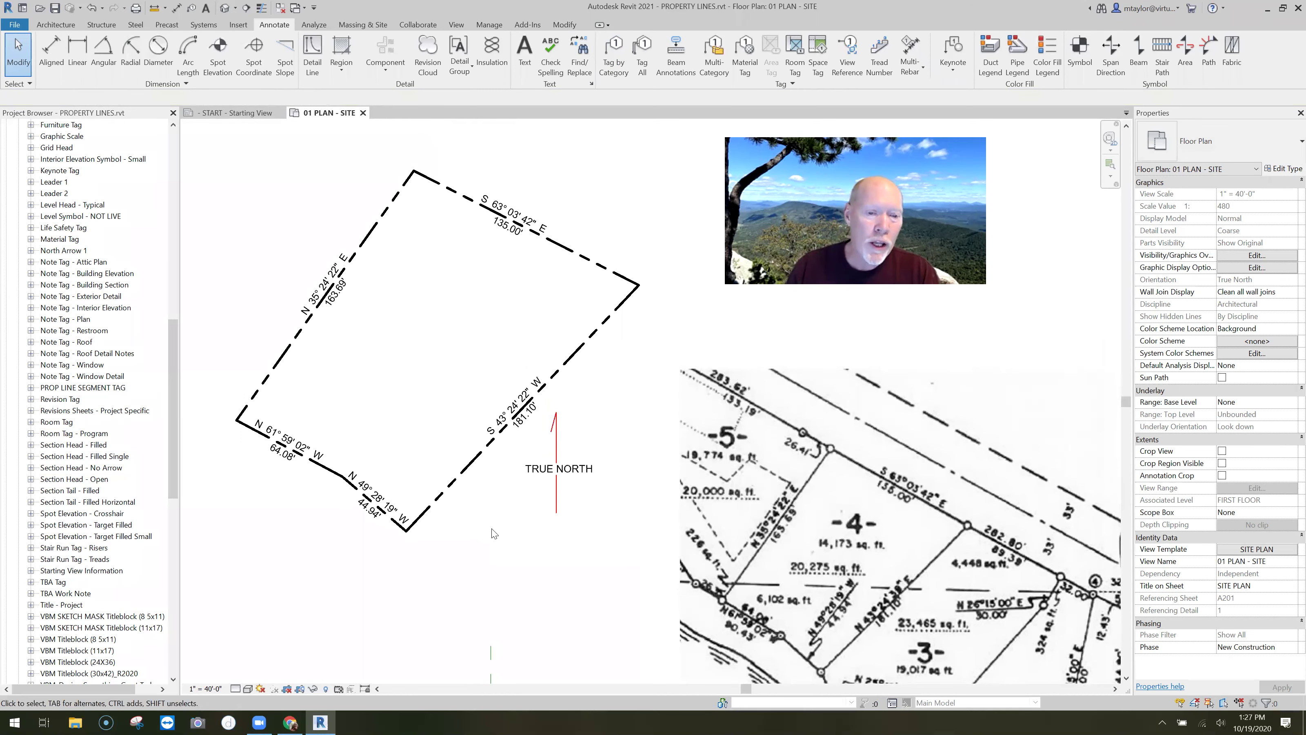
middle_click_drag(500, 530, 499, 545)
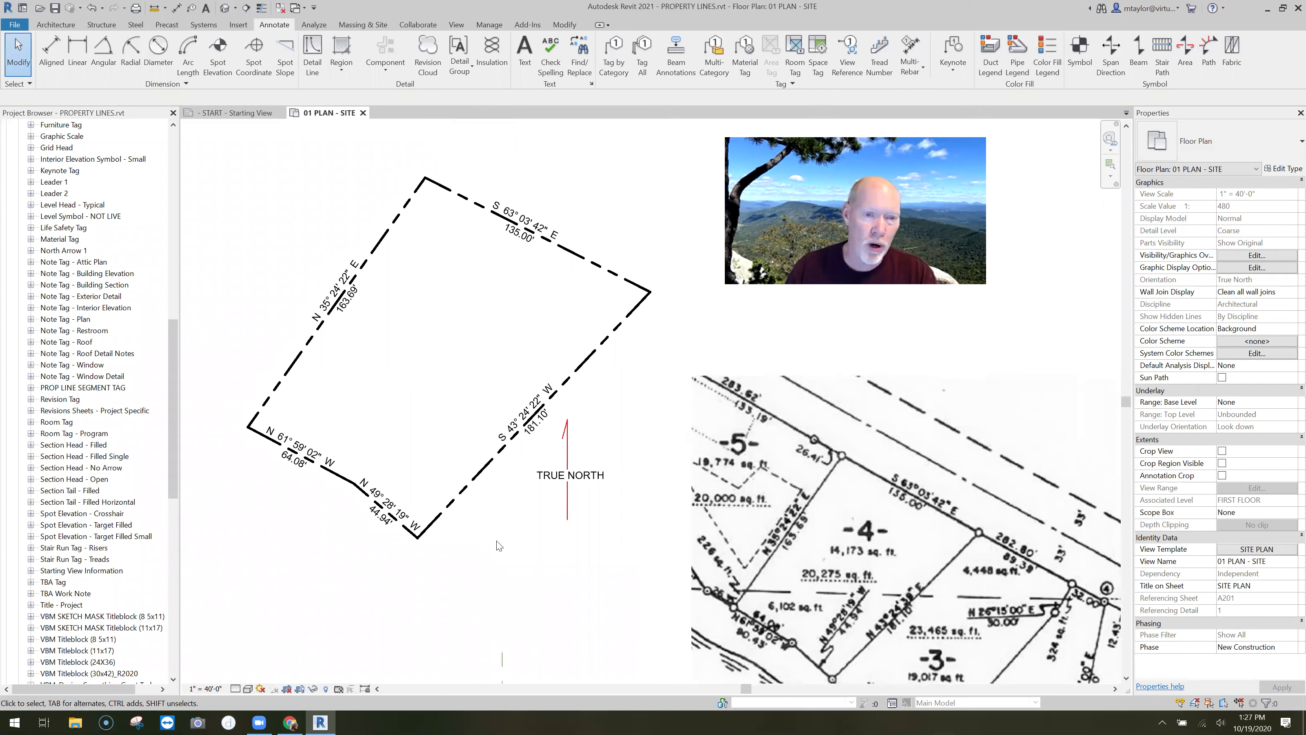